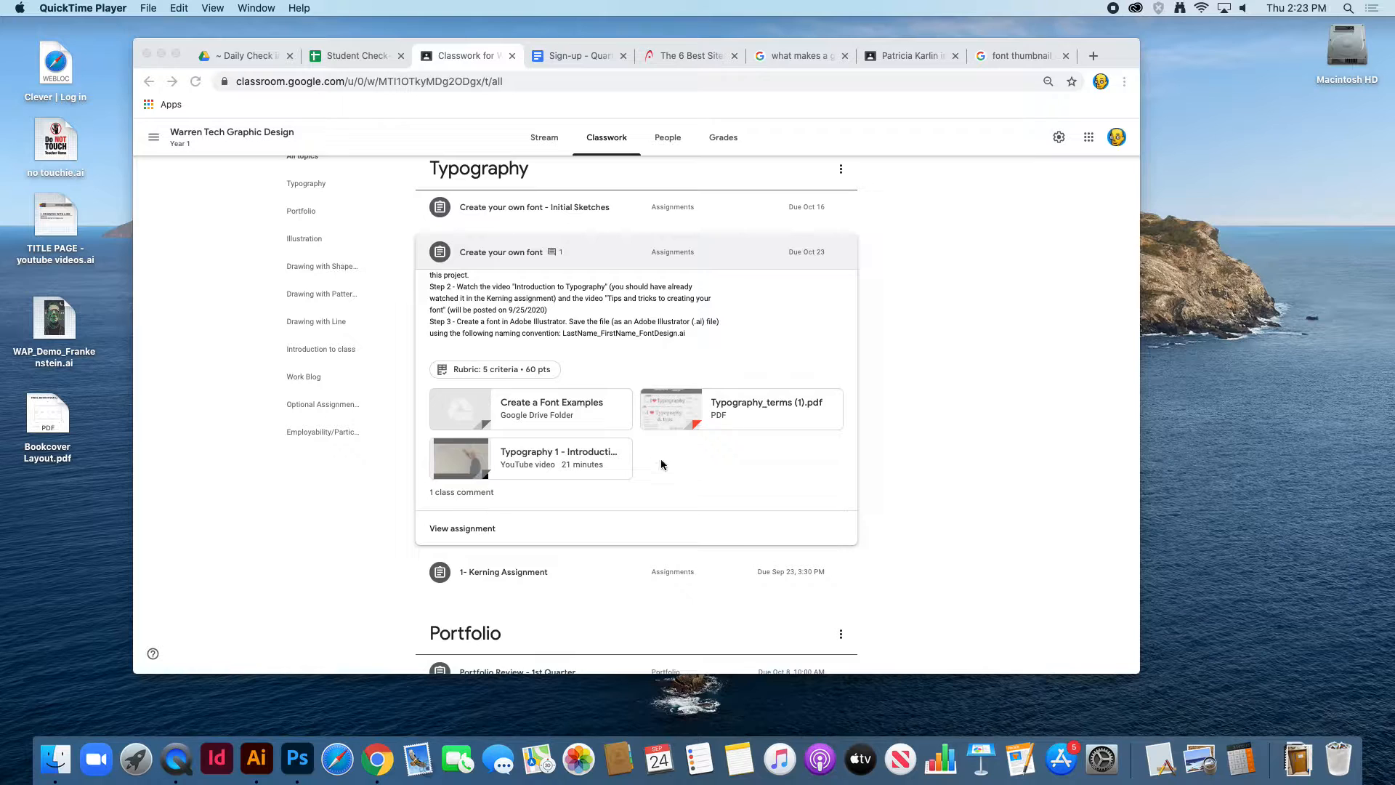
- Open the full instructions of the "Create your own font" assignment and highlight the sentence about consistency and unity
scroll(639, 462, up, 5)
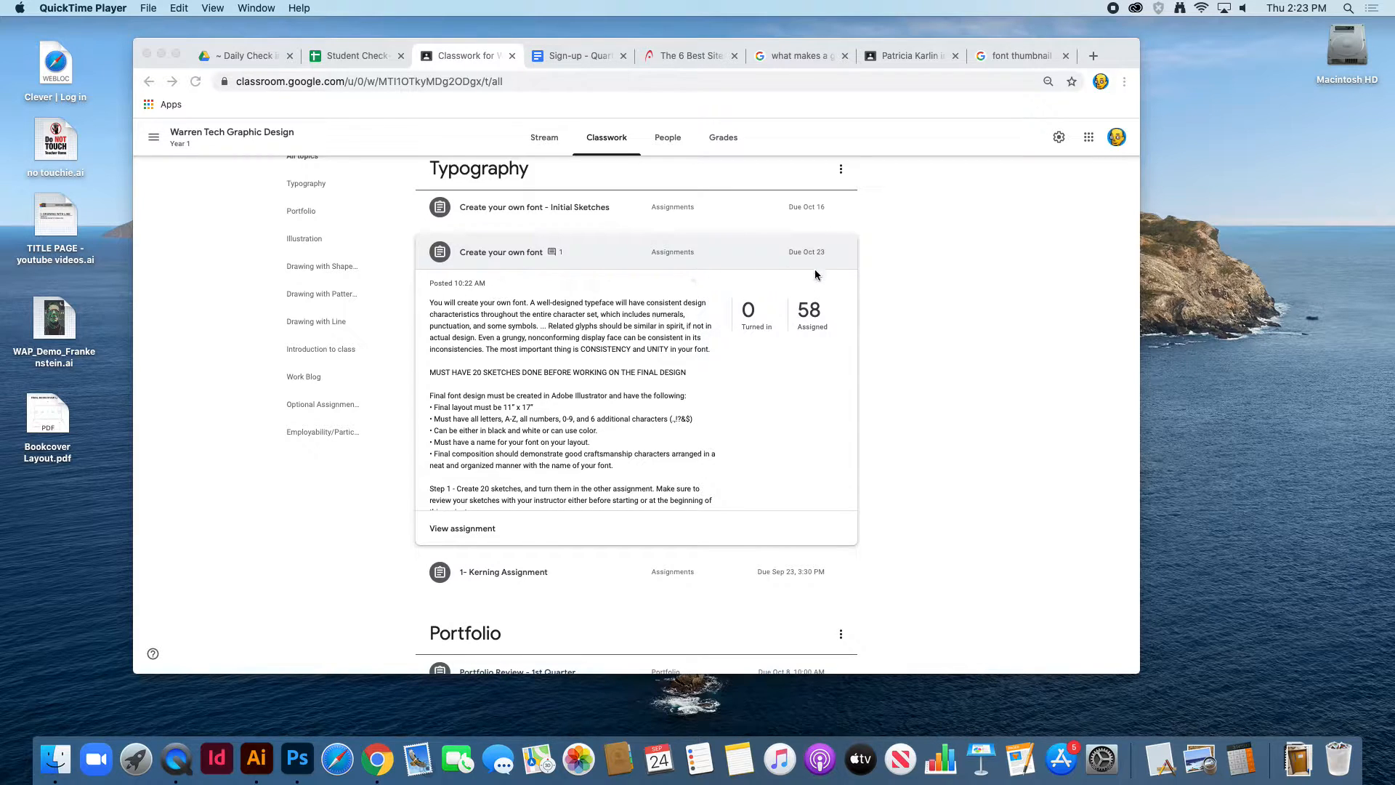
click(449, 530)
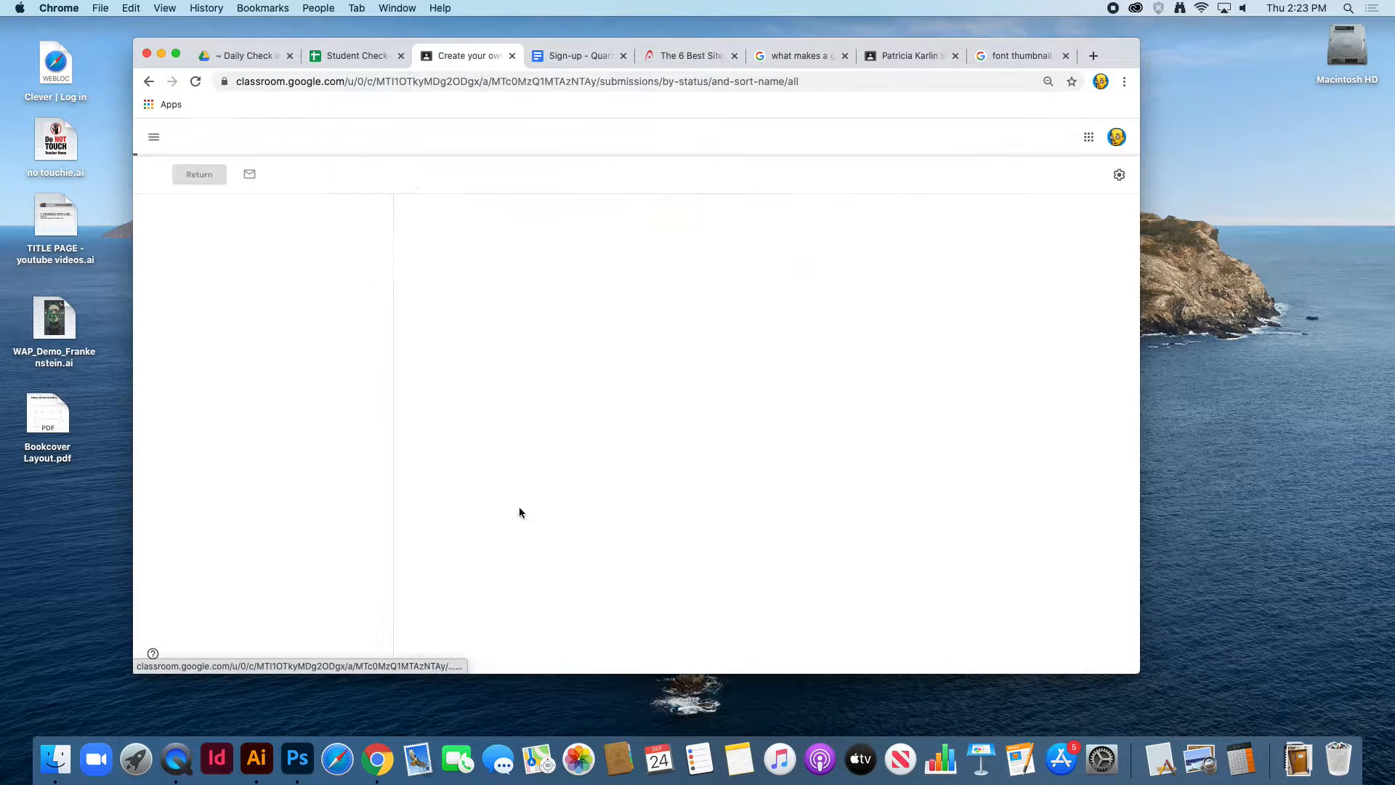
click(594, 137)
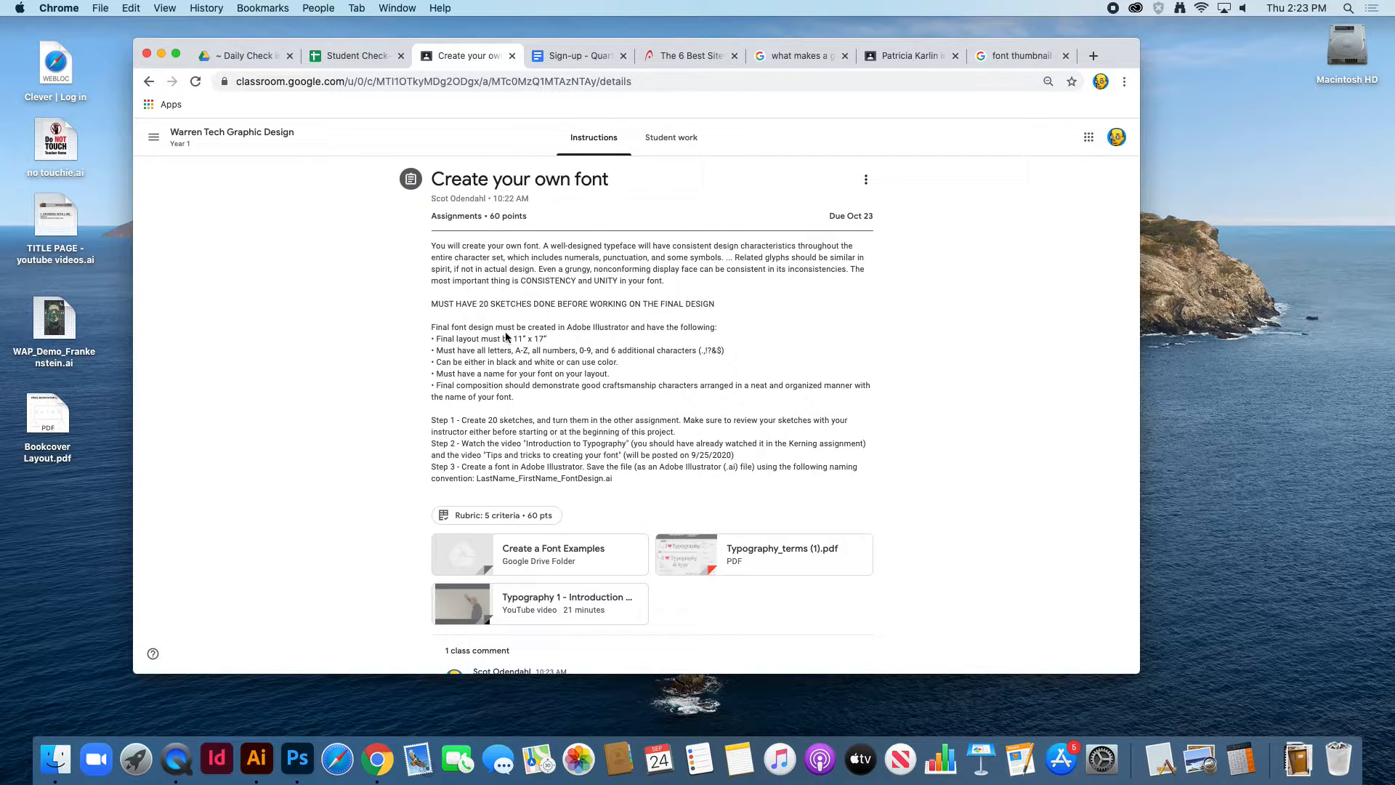
drag(666, 282, 848, 269)
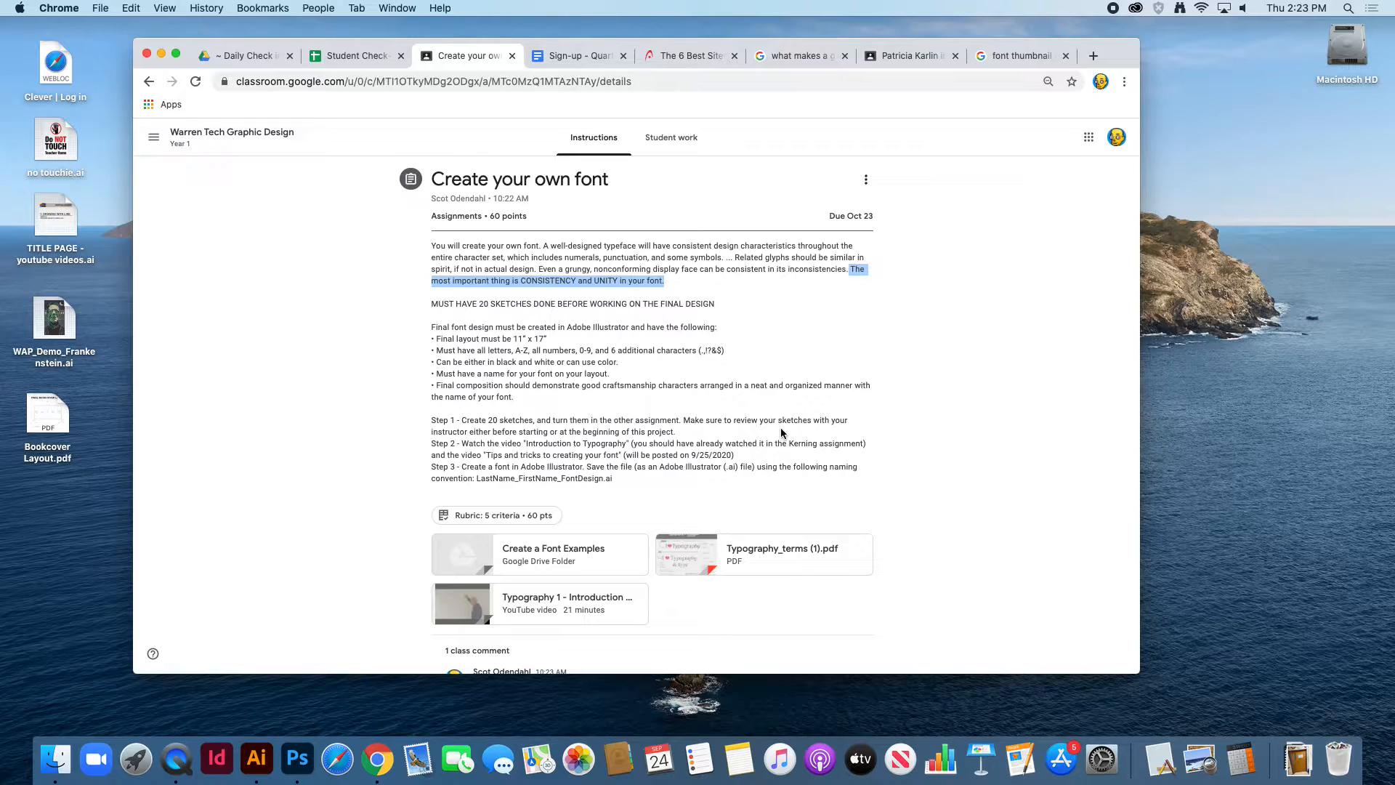
- Switch to Illustrator and create a Tabloid print document measured in inches, 11 x 17 in portrait, then widen the application window
click(256, 758)
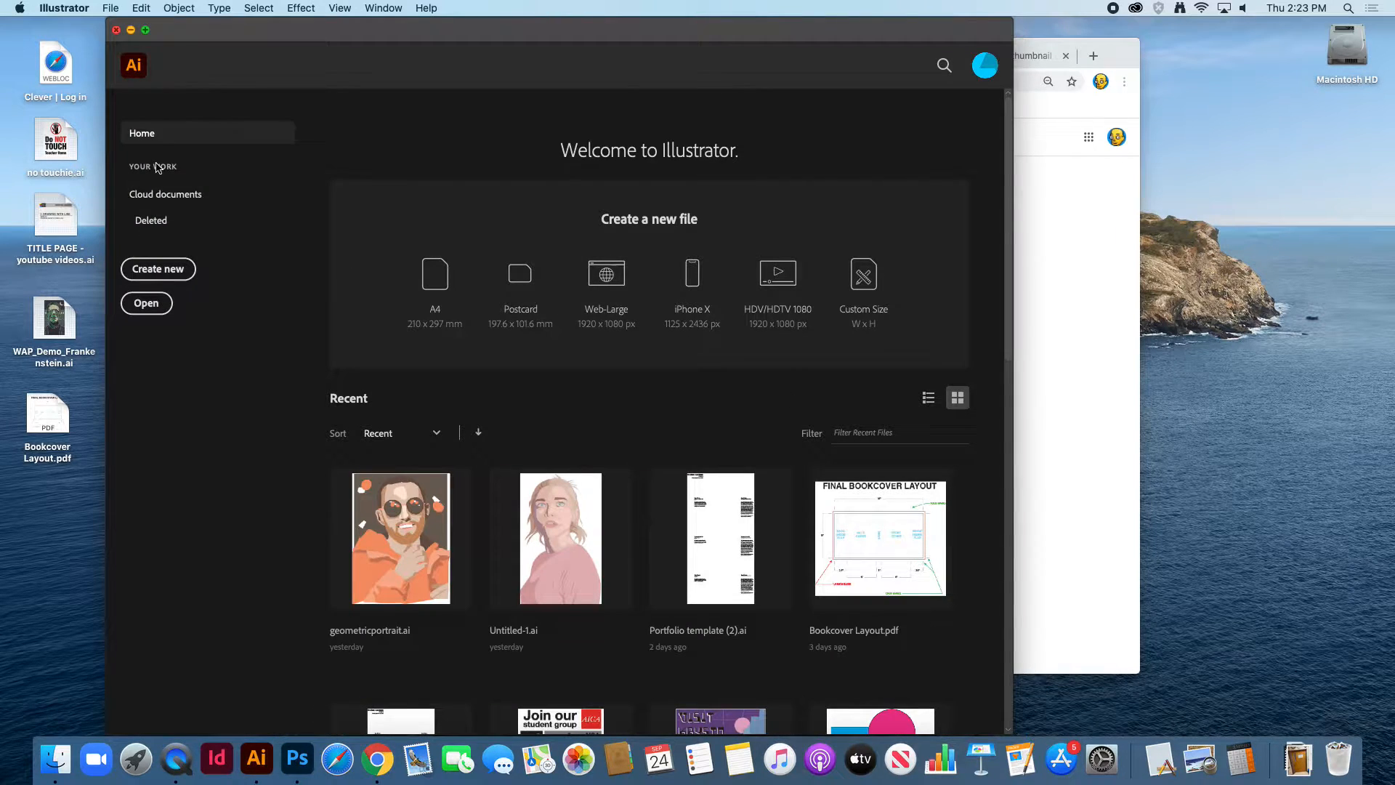
click(162, 272)
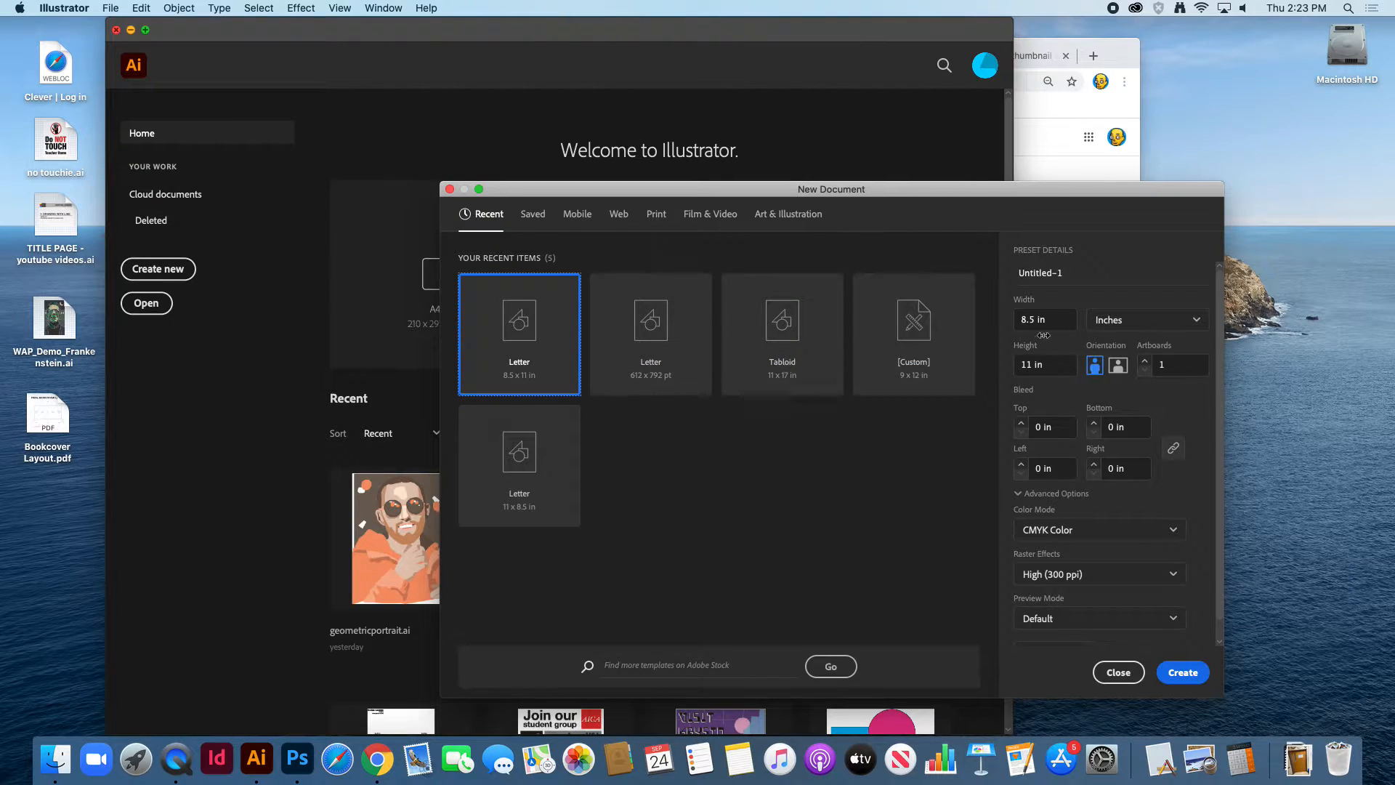
click(656, 218)
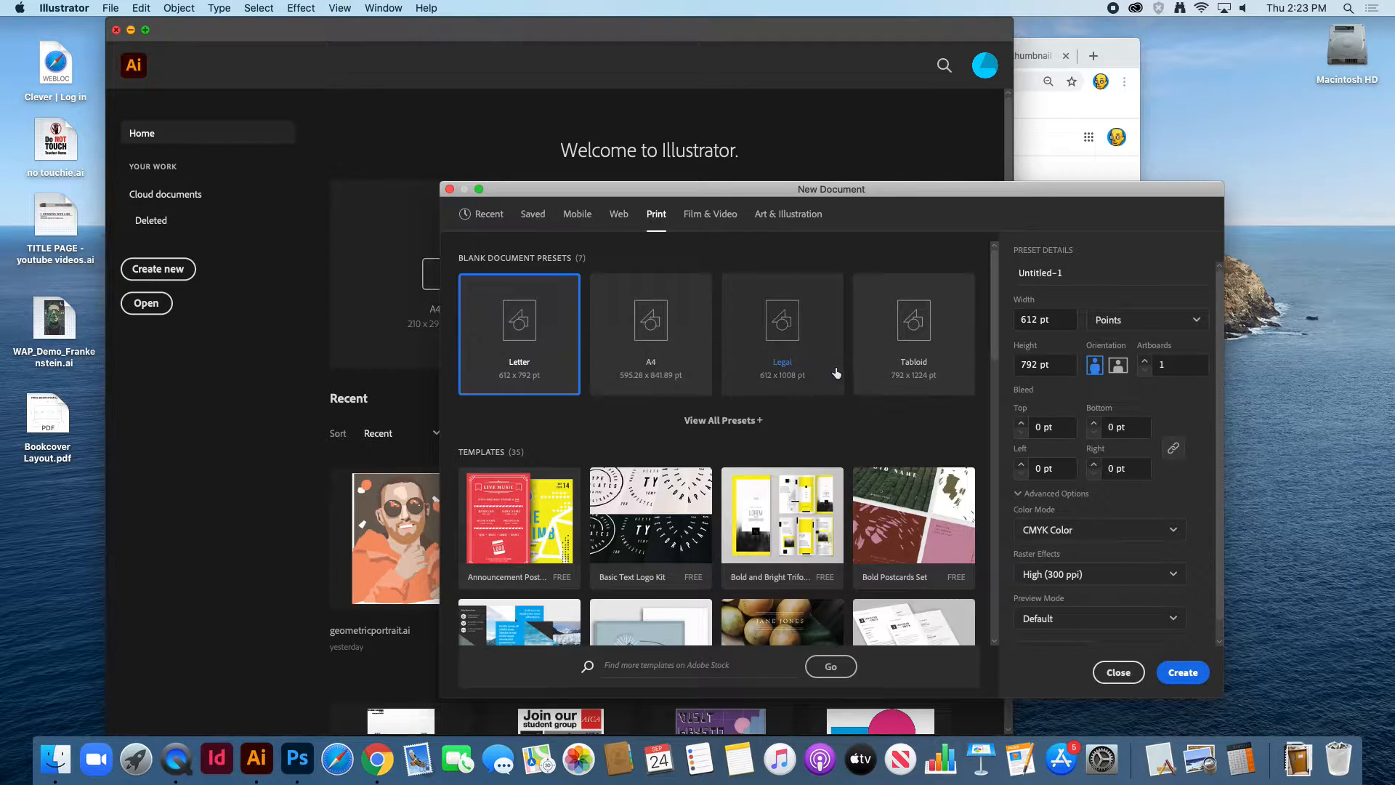
click(918, 337)
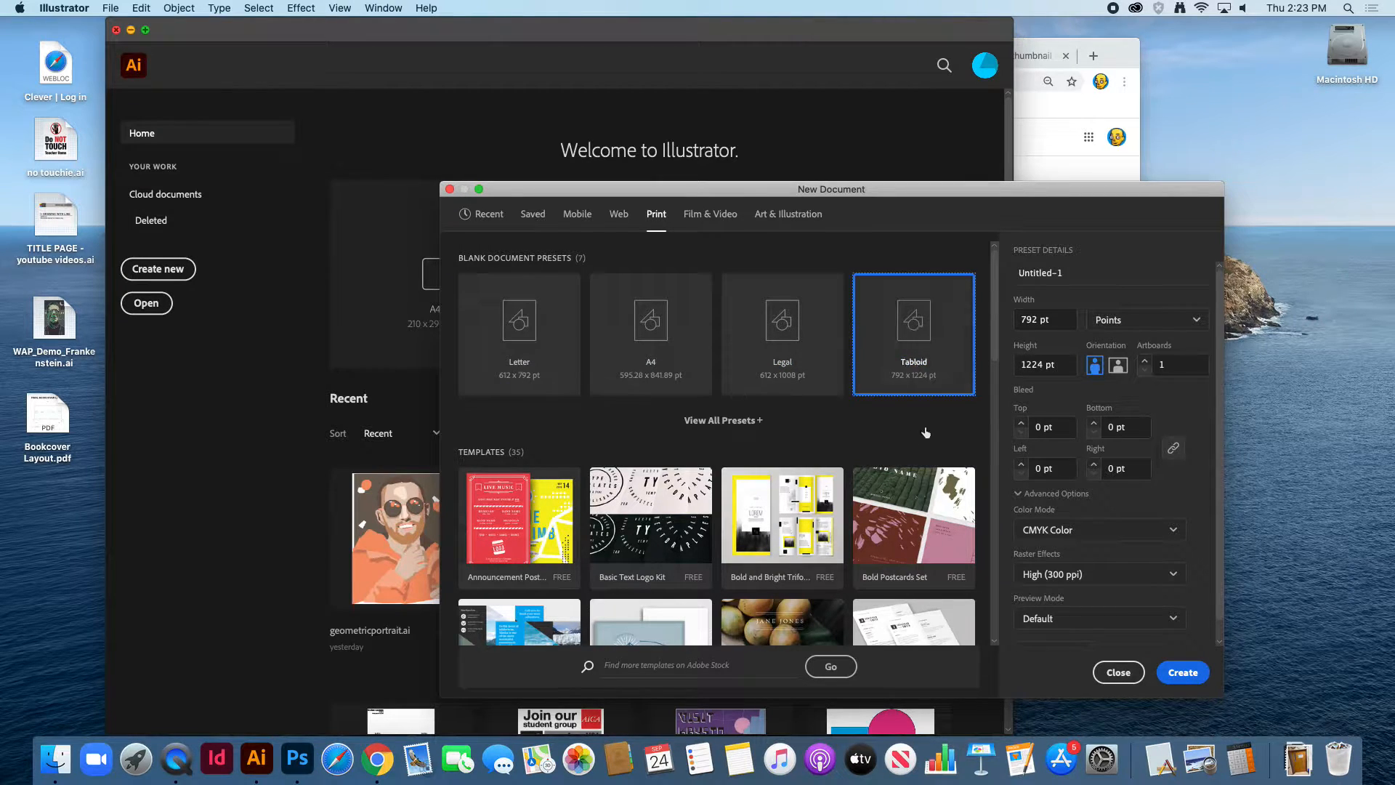
click(1126, 321)
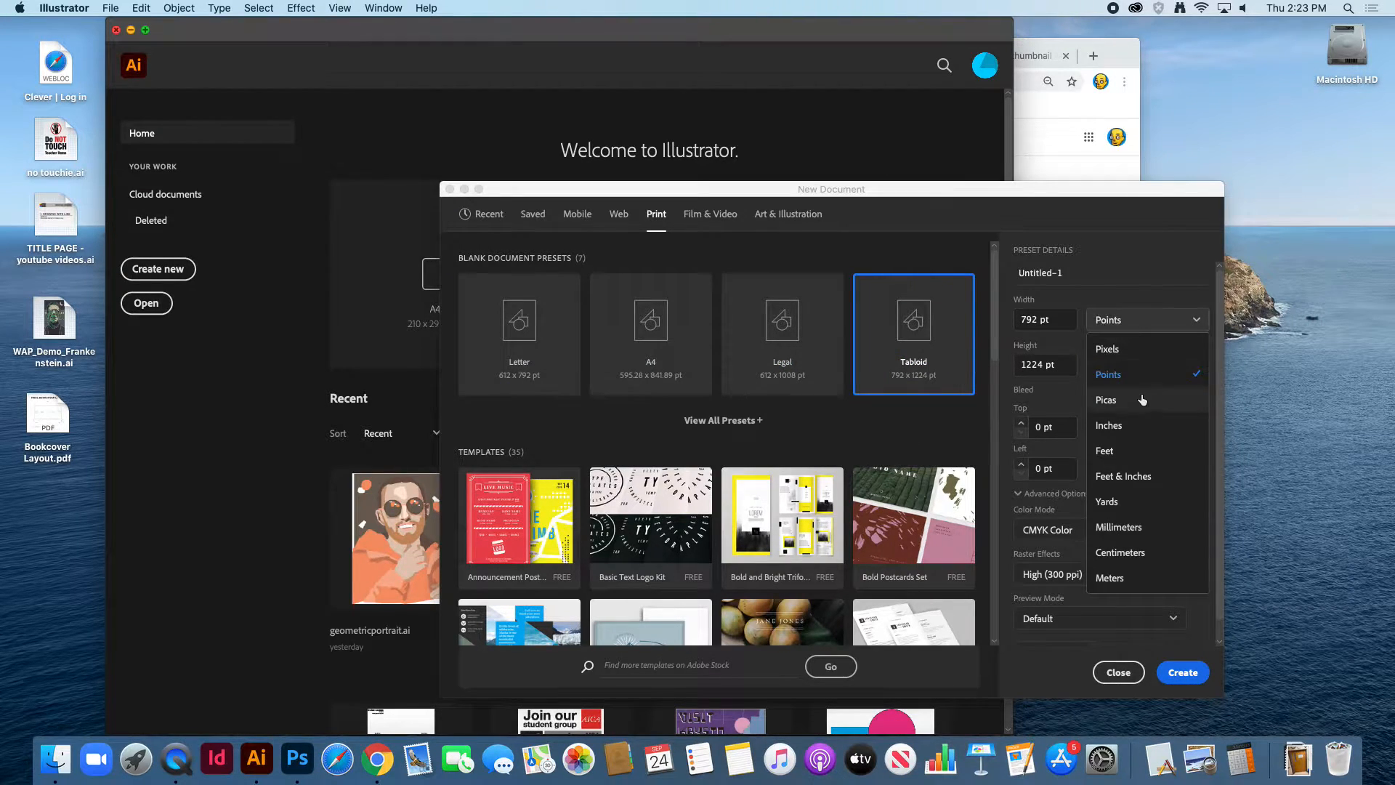
click(1145, 427)
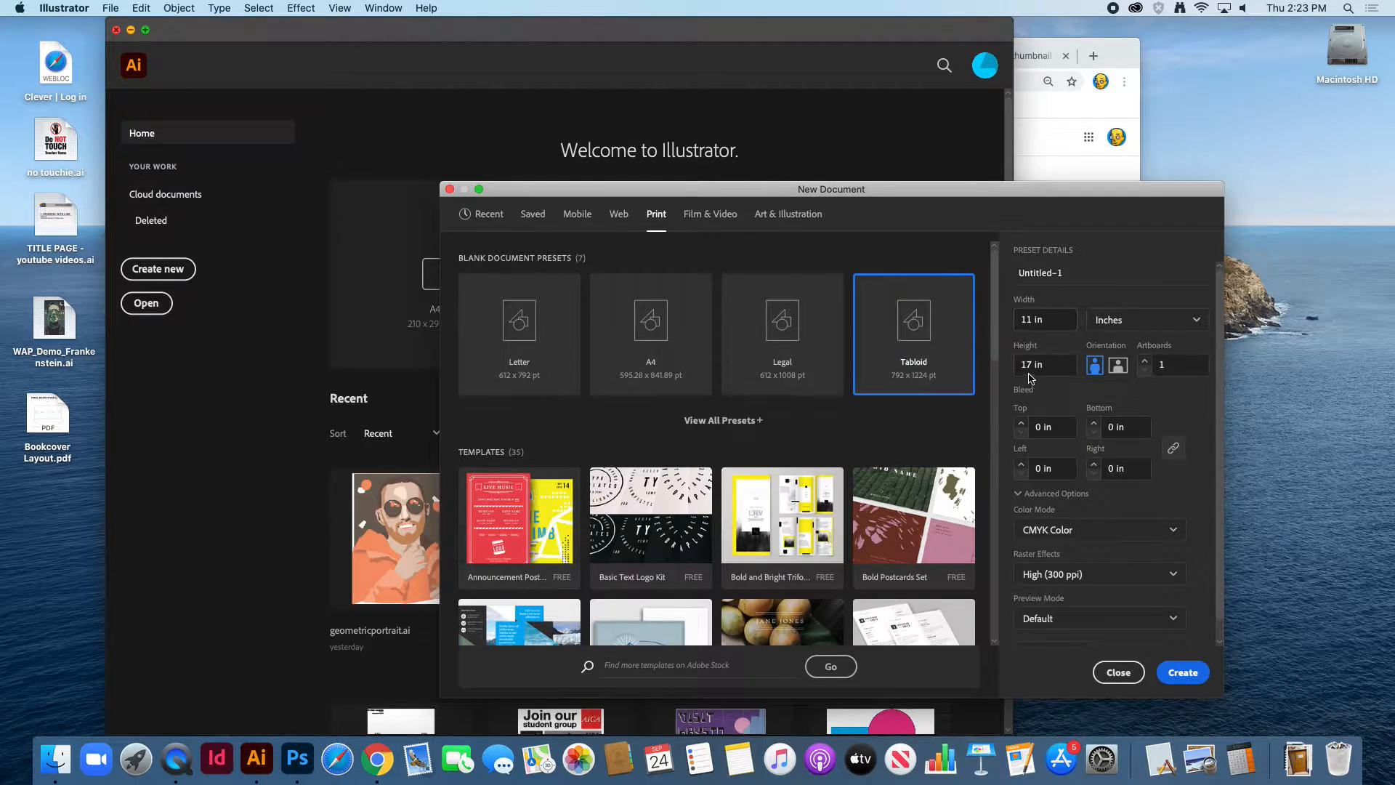
click(1181, 684)
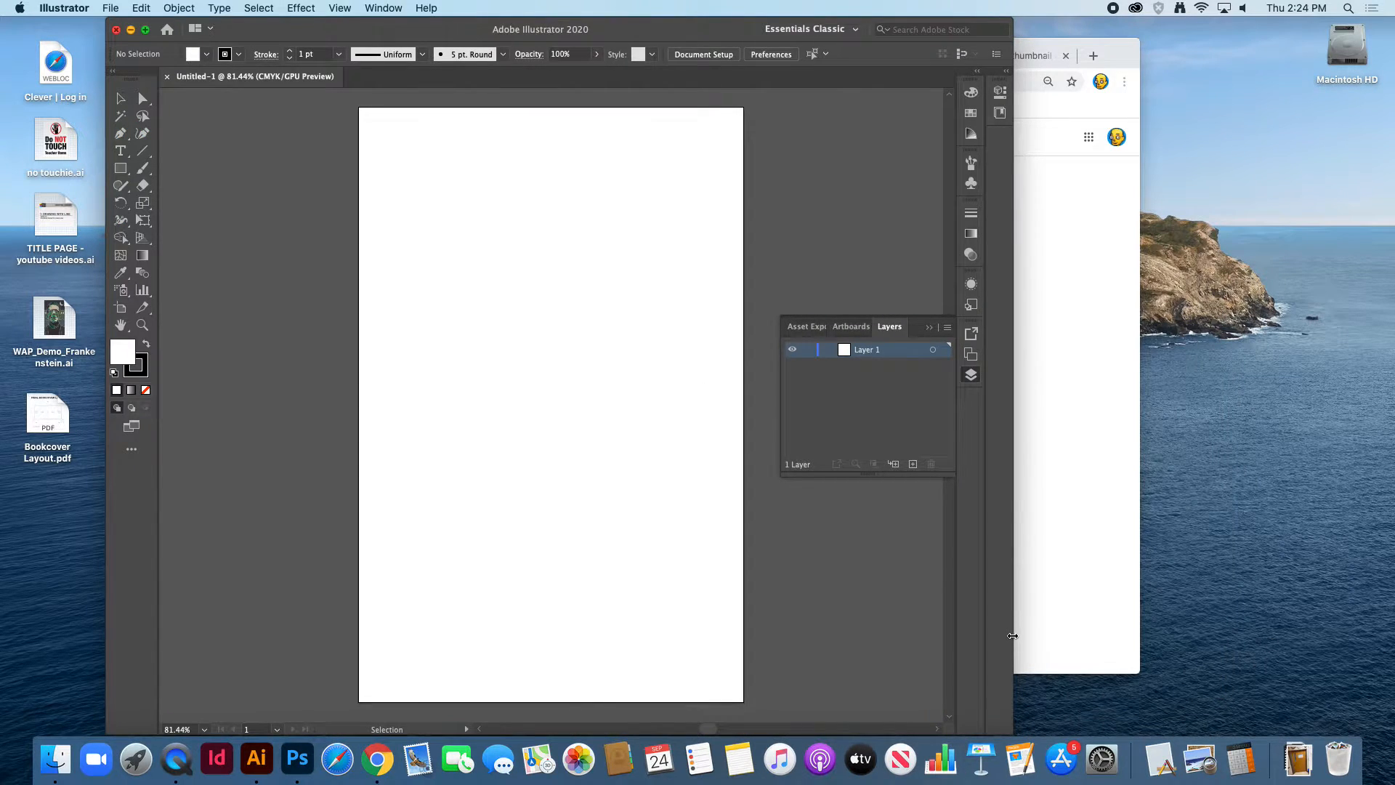
drag(1013, 636, 1084, 620)
- Switch to Chrome and examine the sample alphabets Font4, Font3, Font2 and Font1 in the assignment's Create a Font Examples folder
click(1099, 570)
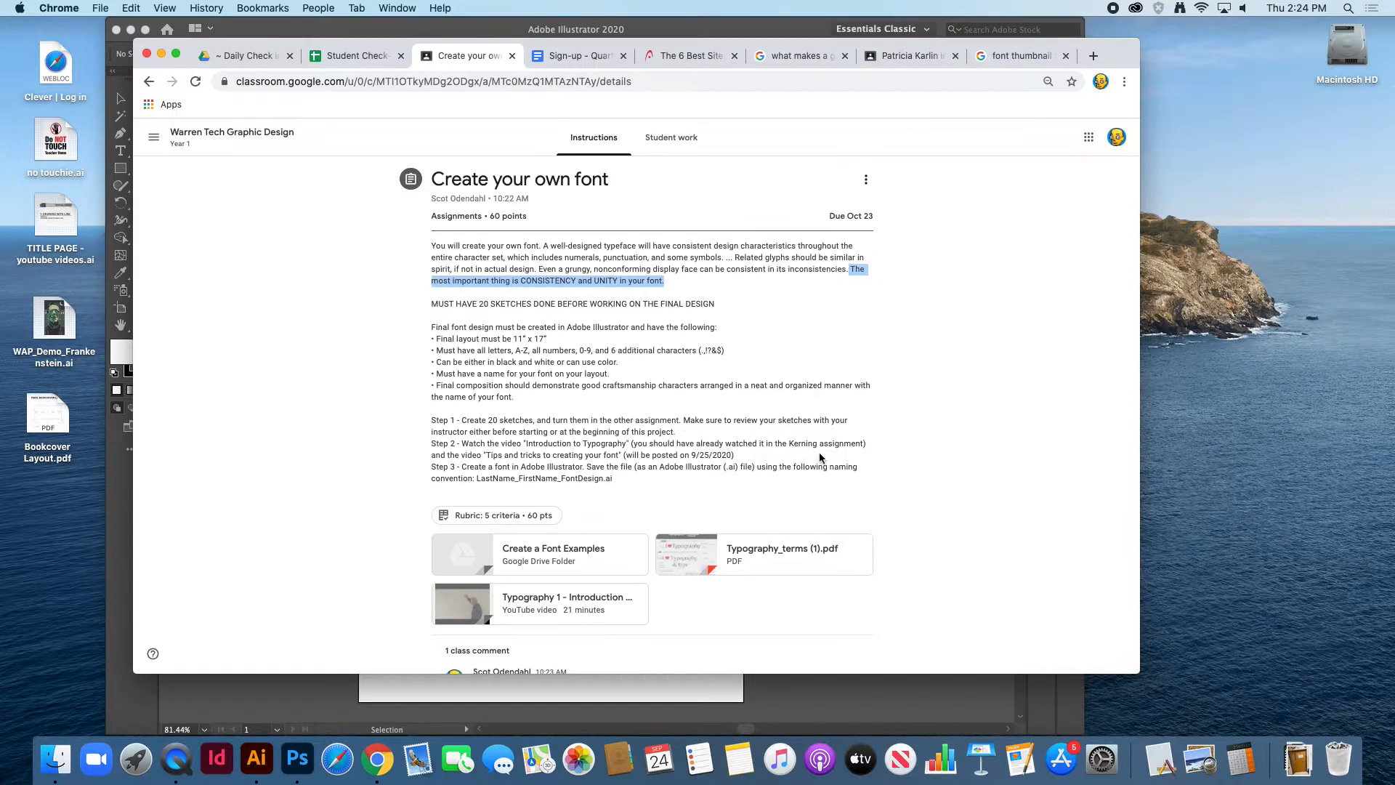
click(474, 556)
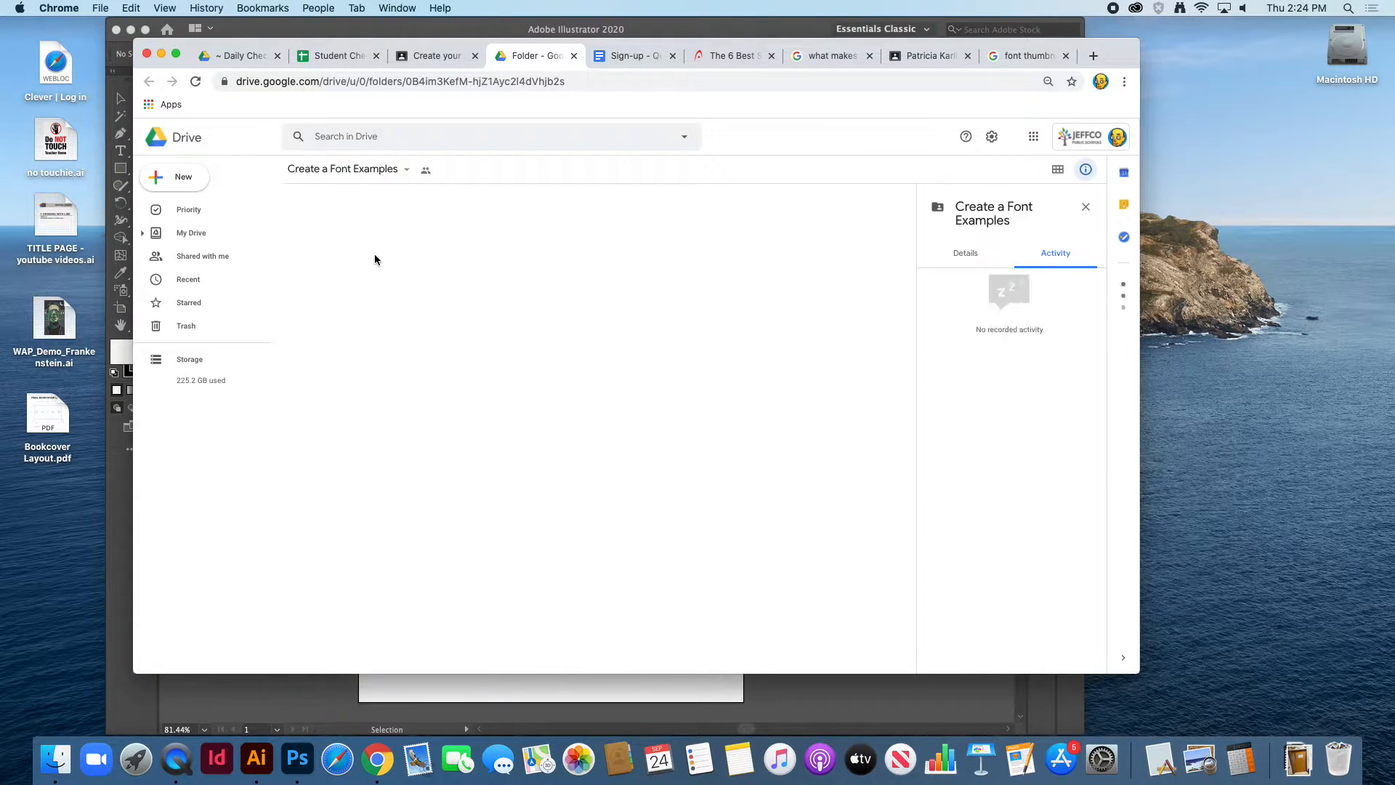
double_click(305, 309)
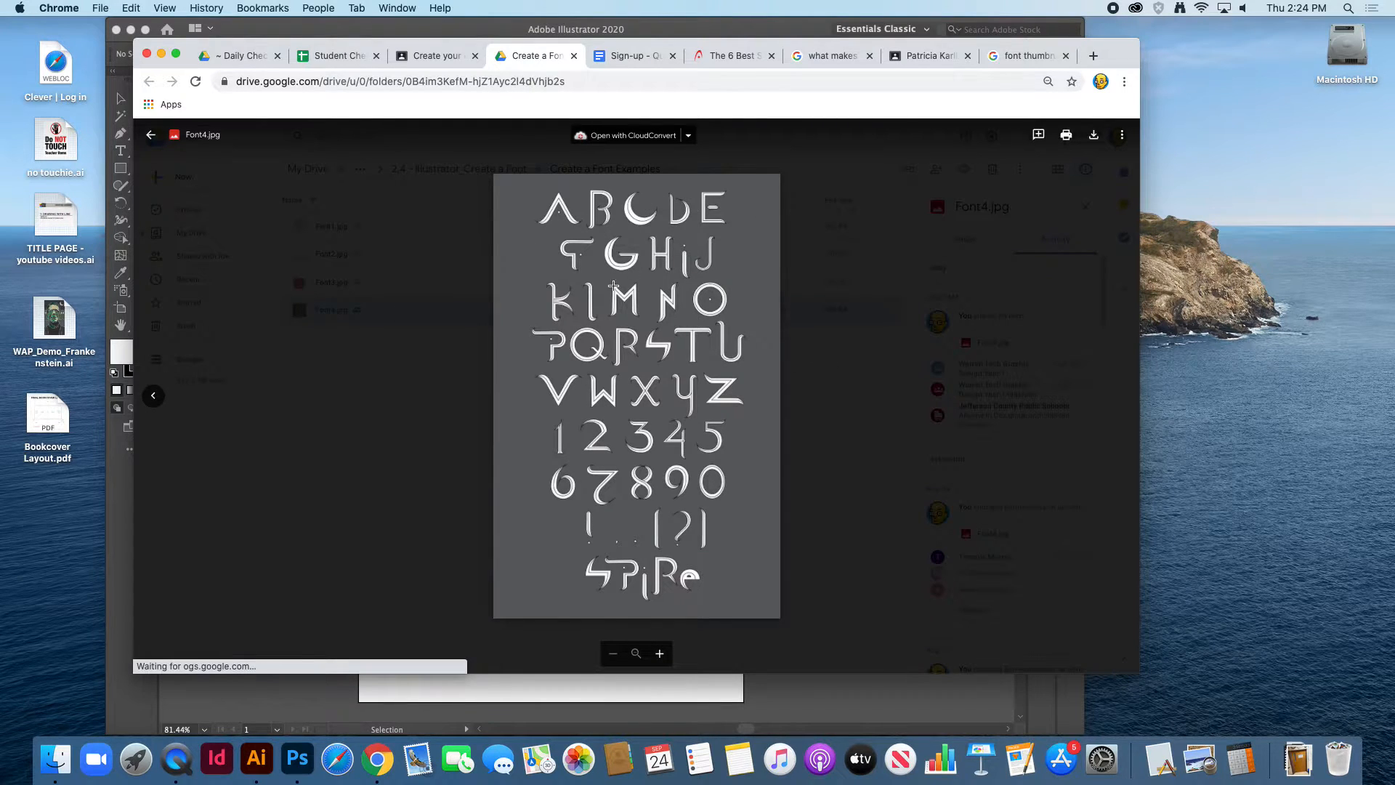
scroll(661, 466, up, 5)
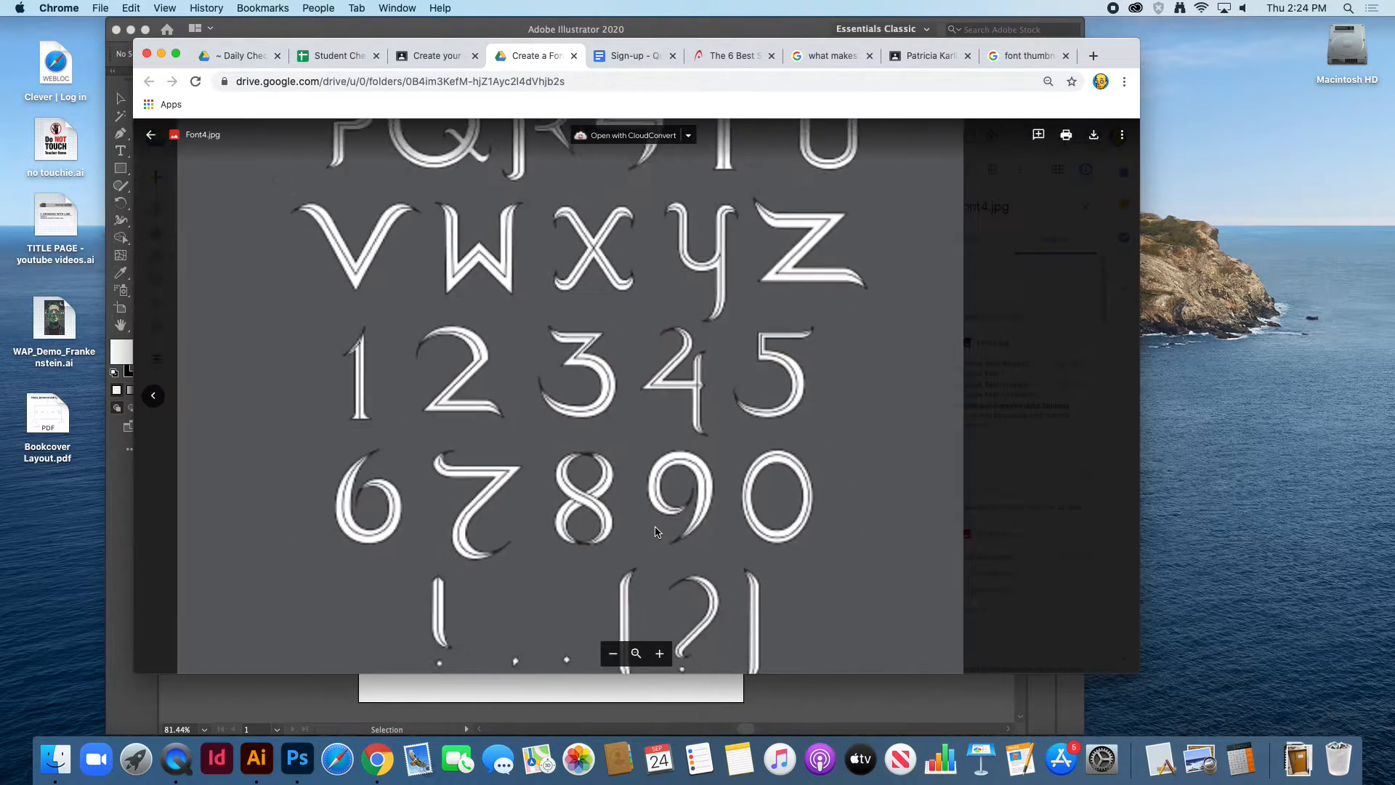
scroll(657, 531, down, 5)
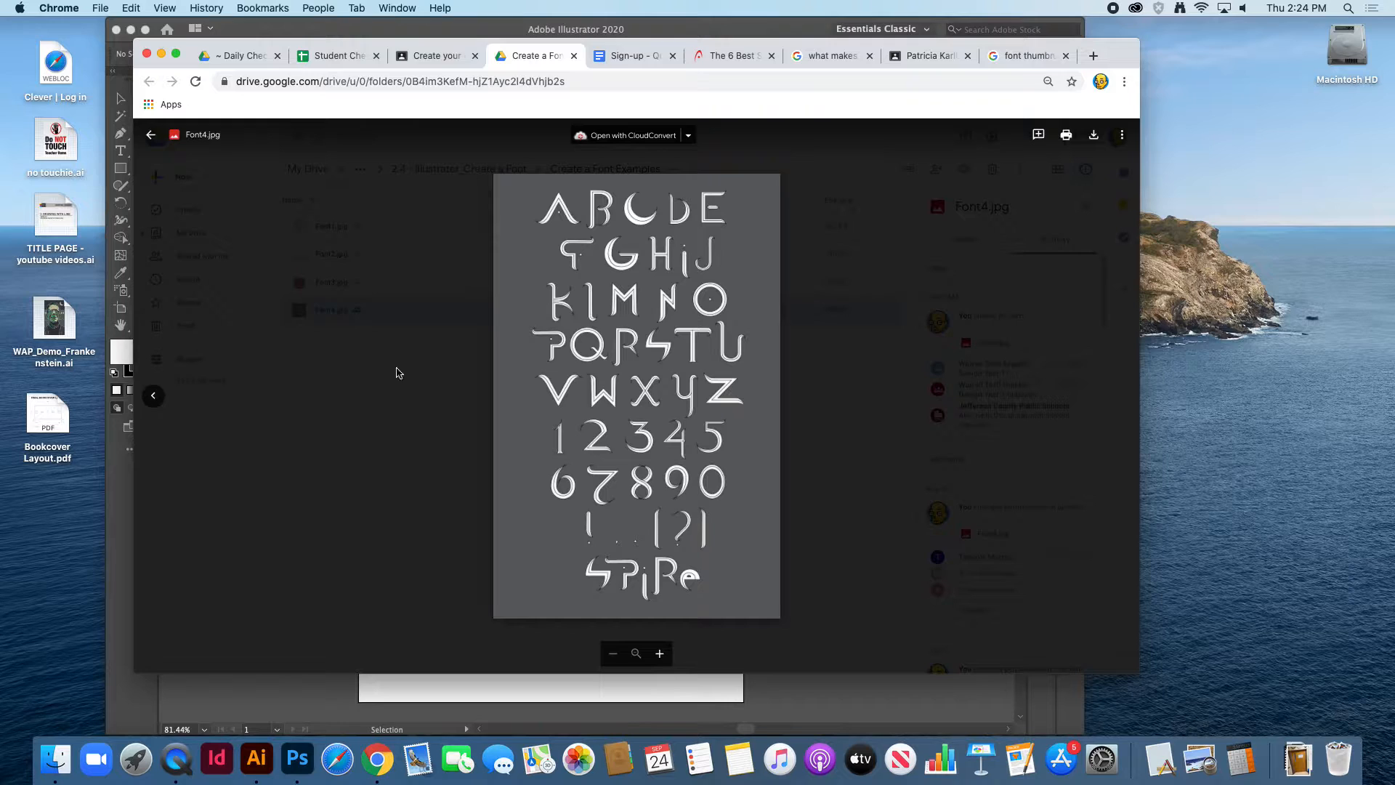
click(160, 400)
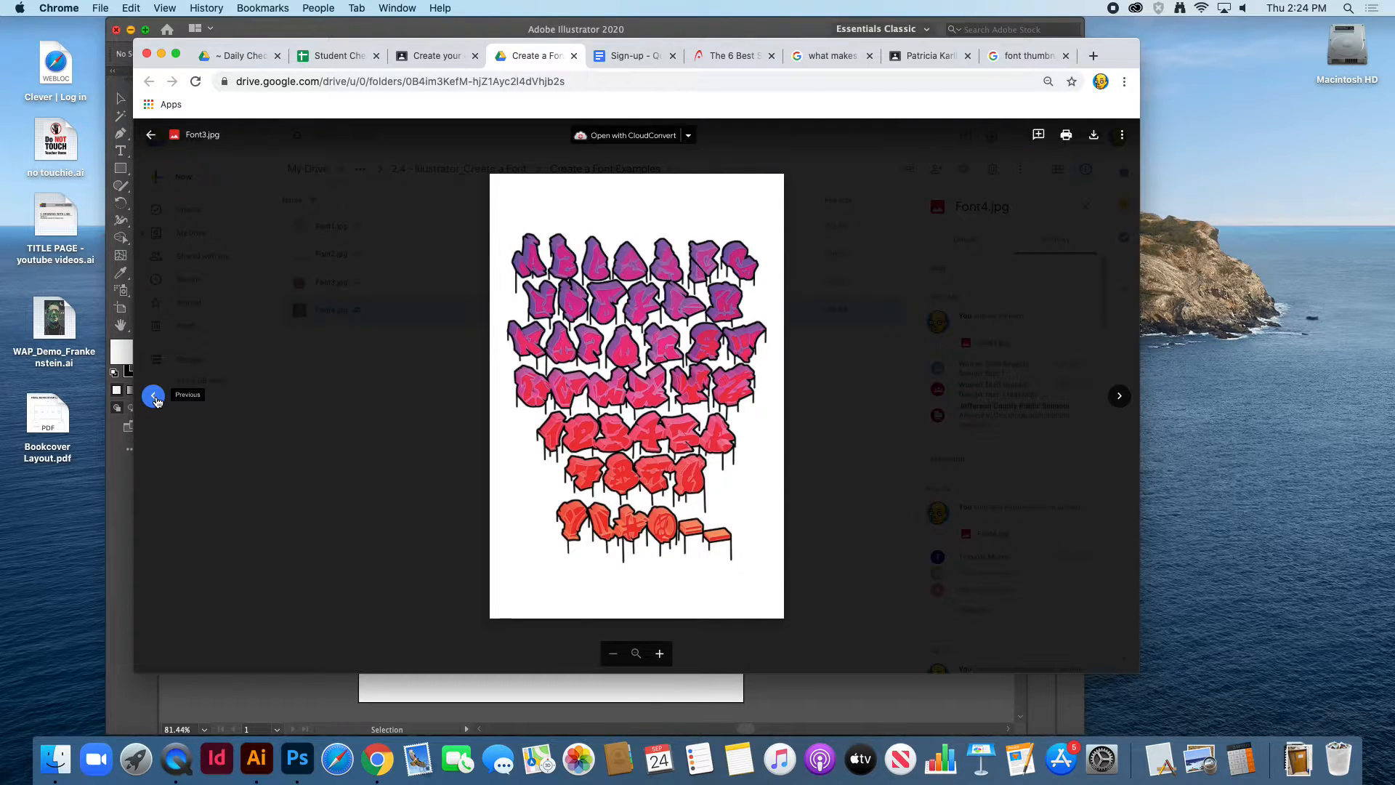
click(155, 397)
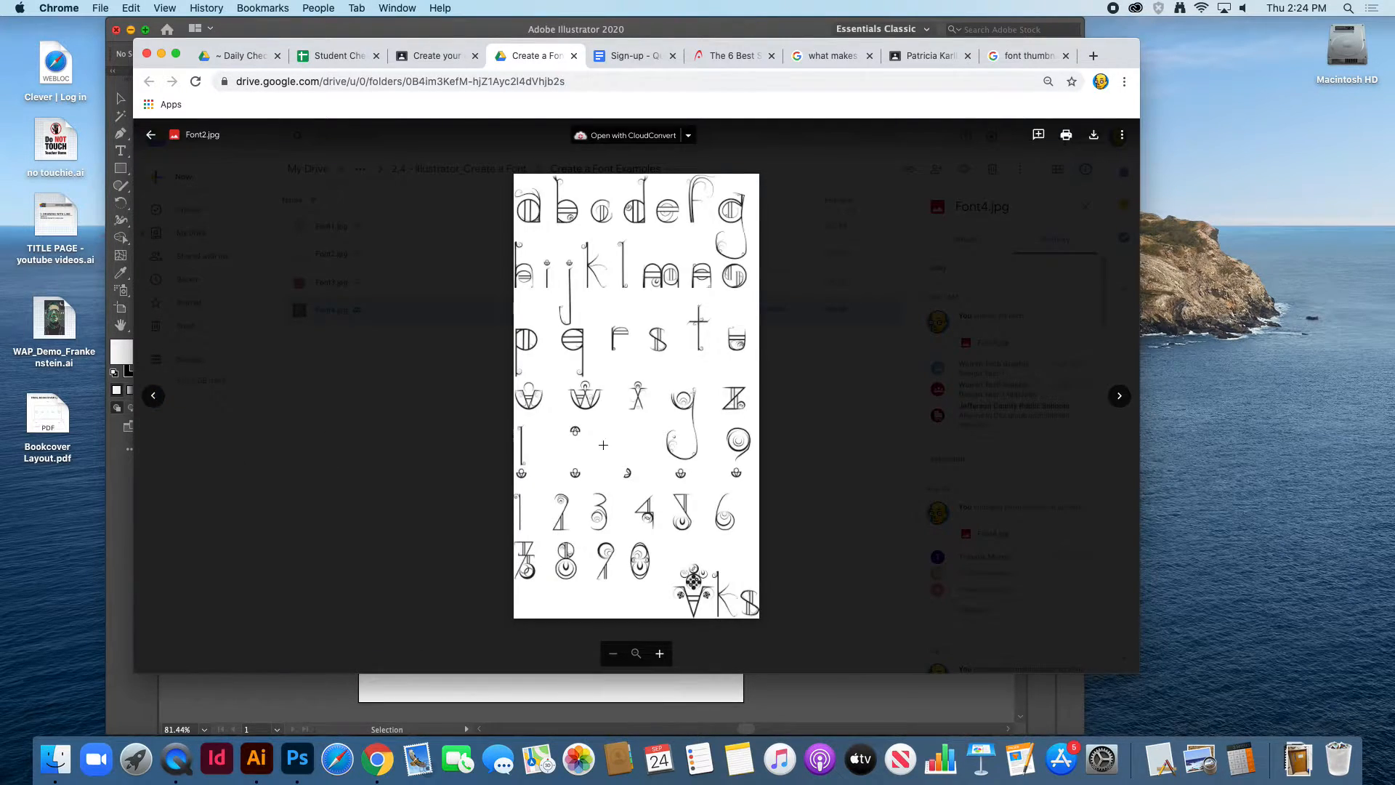
click(153, 397)
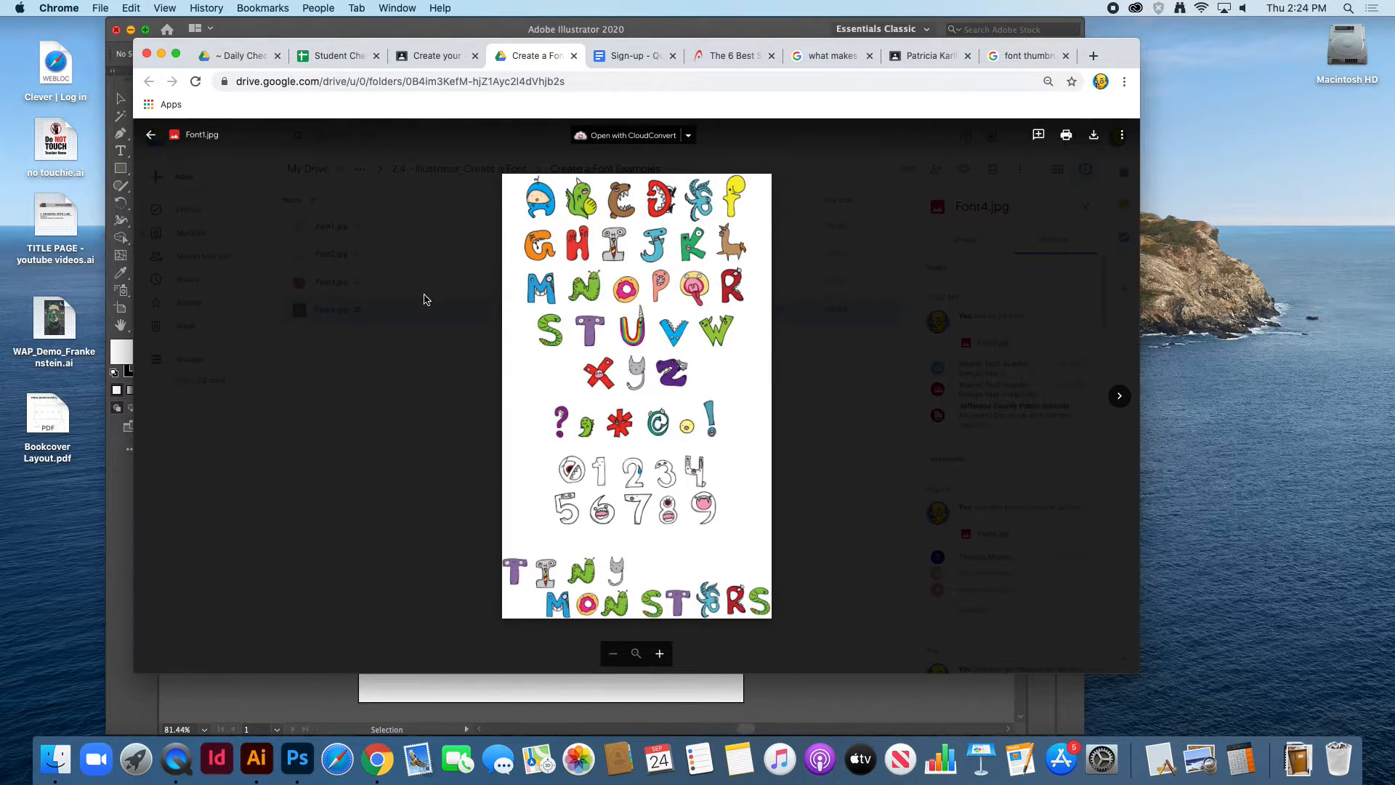
- Switch back to Illustrator and draw a small circle in the upper part of the artboard with the Ellipse tool
click(304, 697)
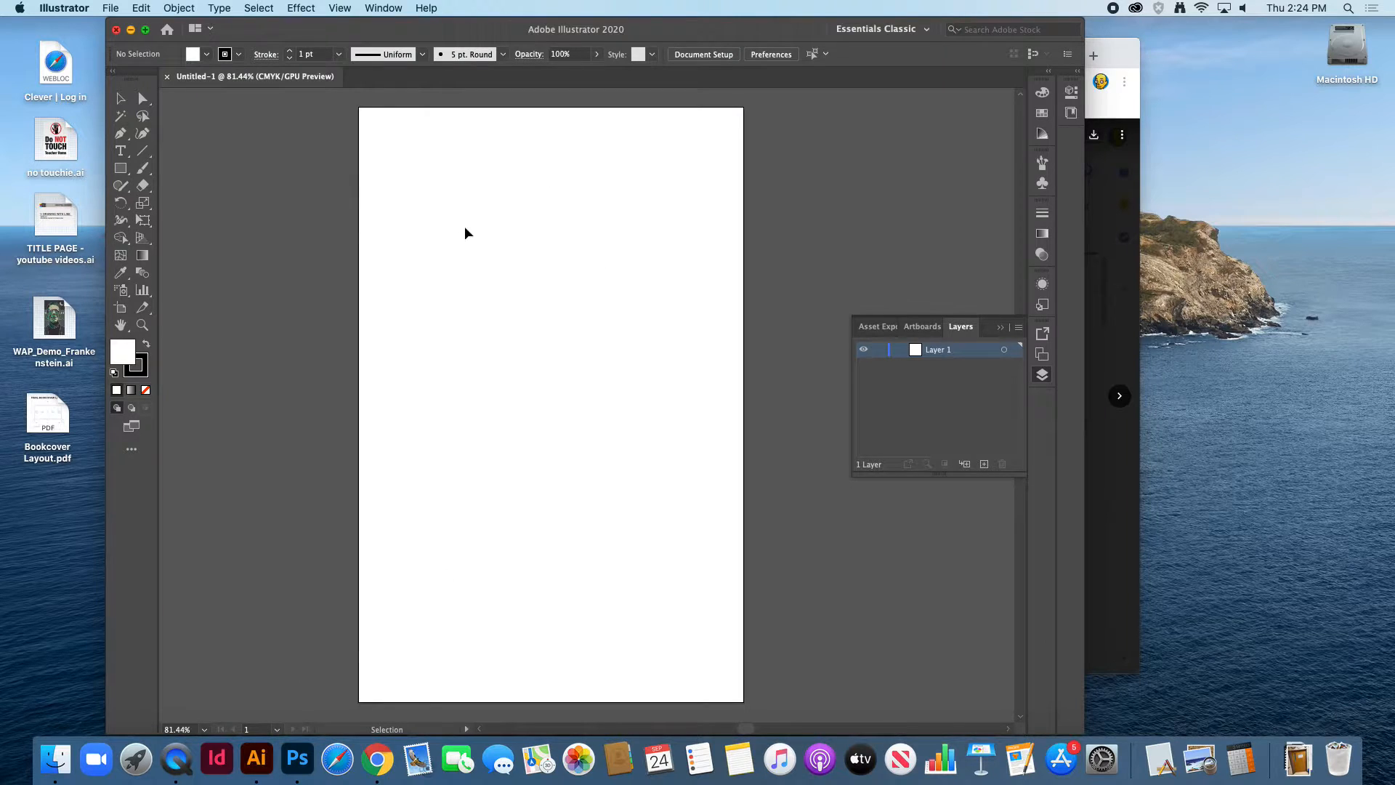
click(122, 169)
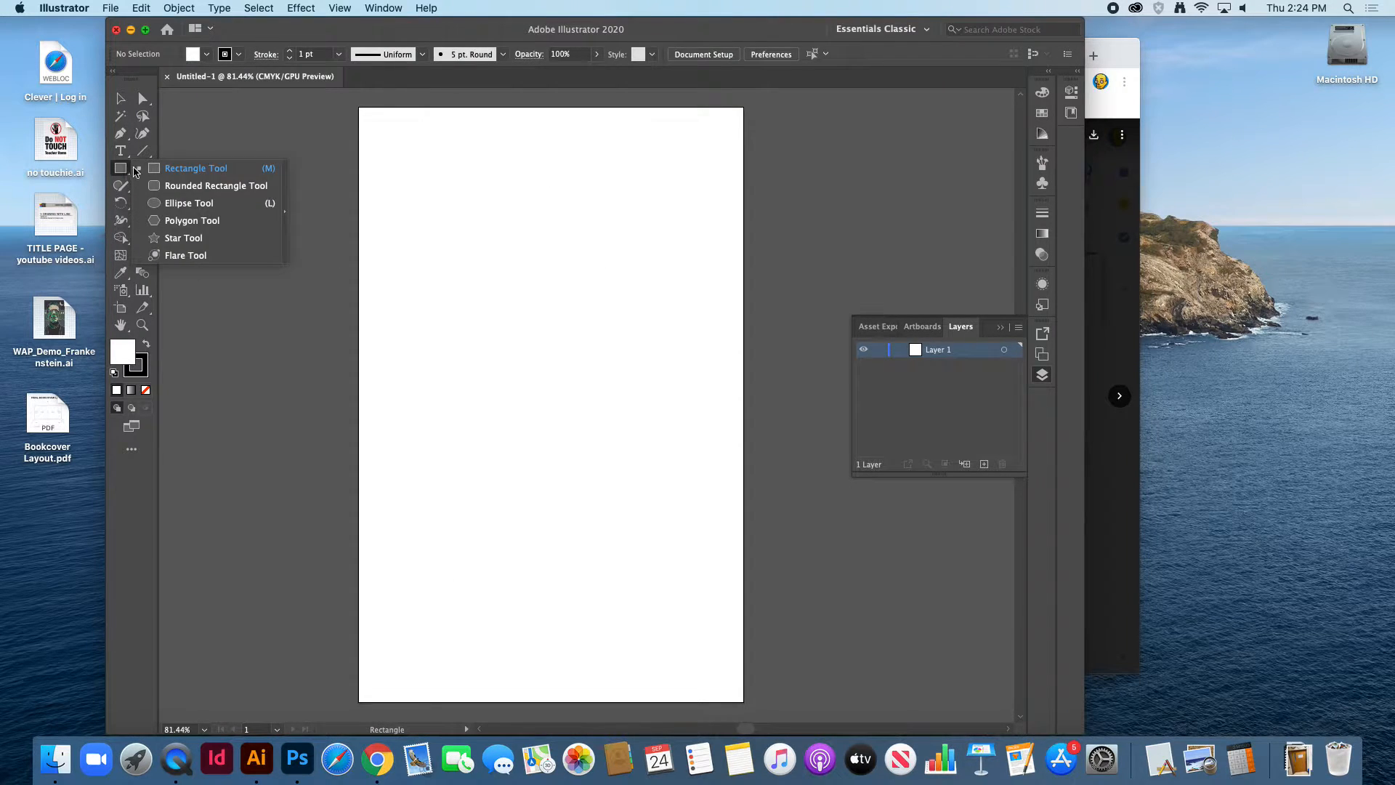
click(153, 204)
drag(480, 193, 528, 241)
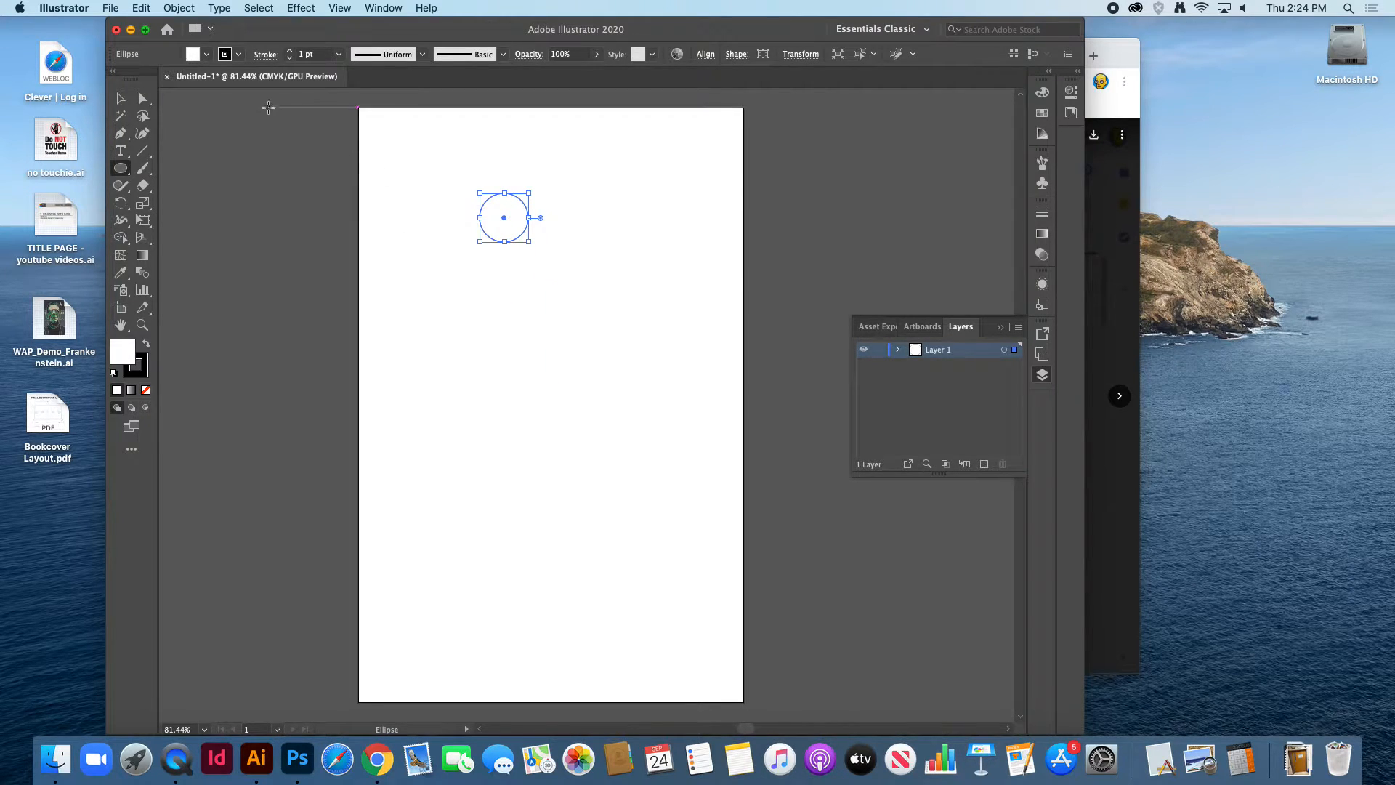
- Increase the circle's stroke weight to 30 pt and deselect it
click(289, 51)
click(290, 51)
click(289, 50)
click(290, 50)
click(289, 51)
click(289, 51)
click(289, 50)
click(289, 51)
click(289, 51)
click(289, 51)
click(289, 51)
click(289, 51)
click(289, 51)
click(289, 51)
click(290, 50)
click(289, 51)
click(289, 50)
click(289, 50)
click(120, 99)
click(500, 300)
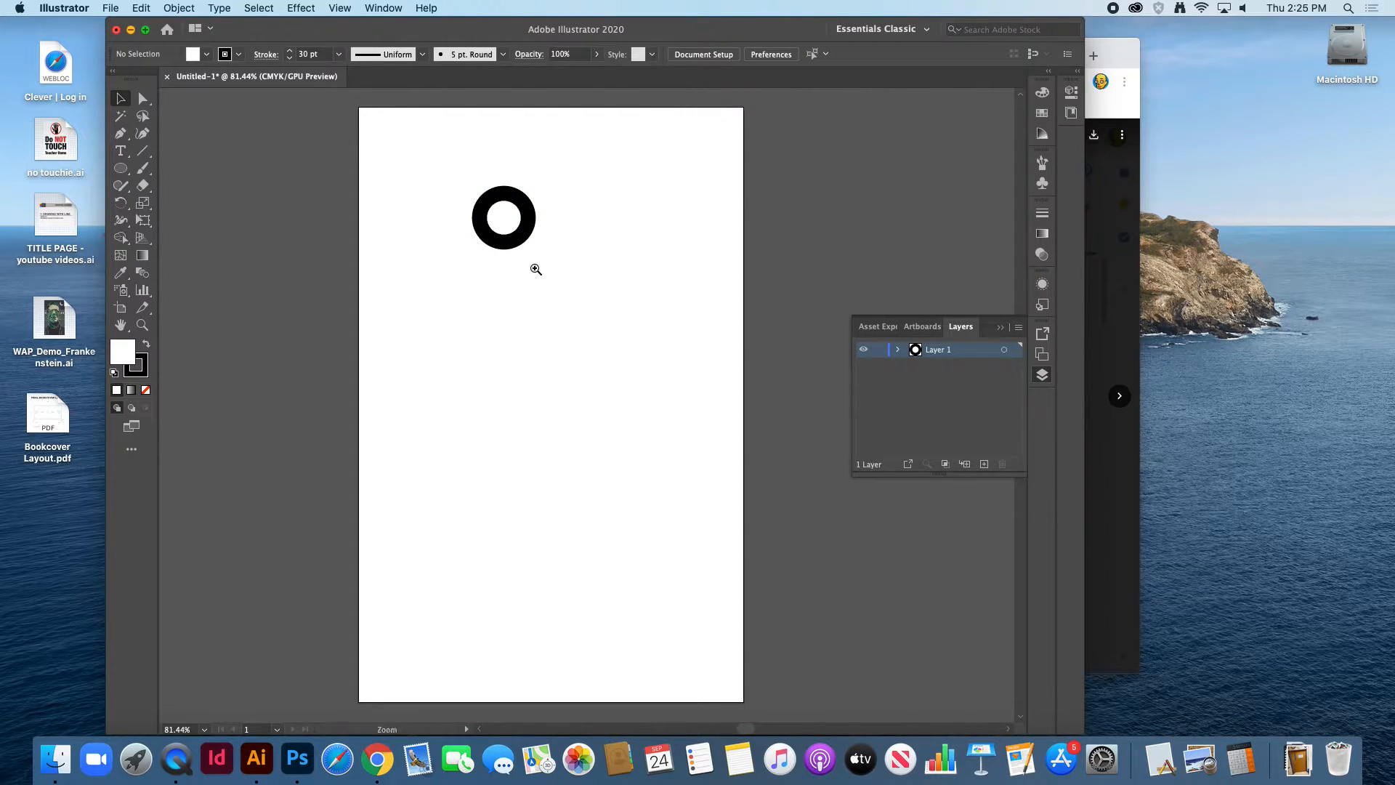
- Move the thick-stroked circle to the upper-left area of the artboard
super+click(536, 268)
drag(633, 383, 529, 330)
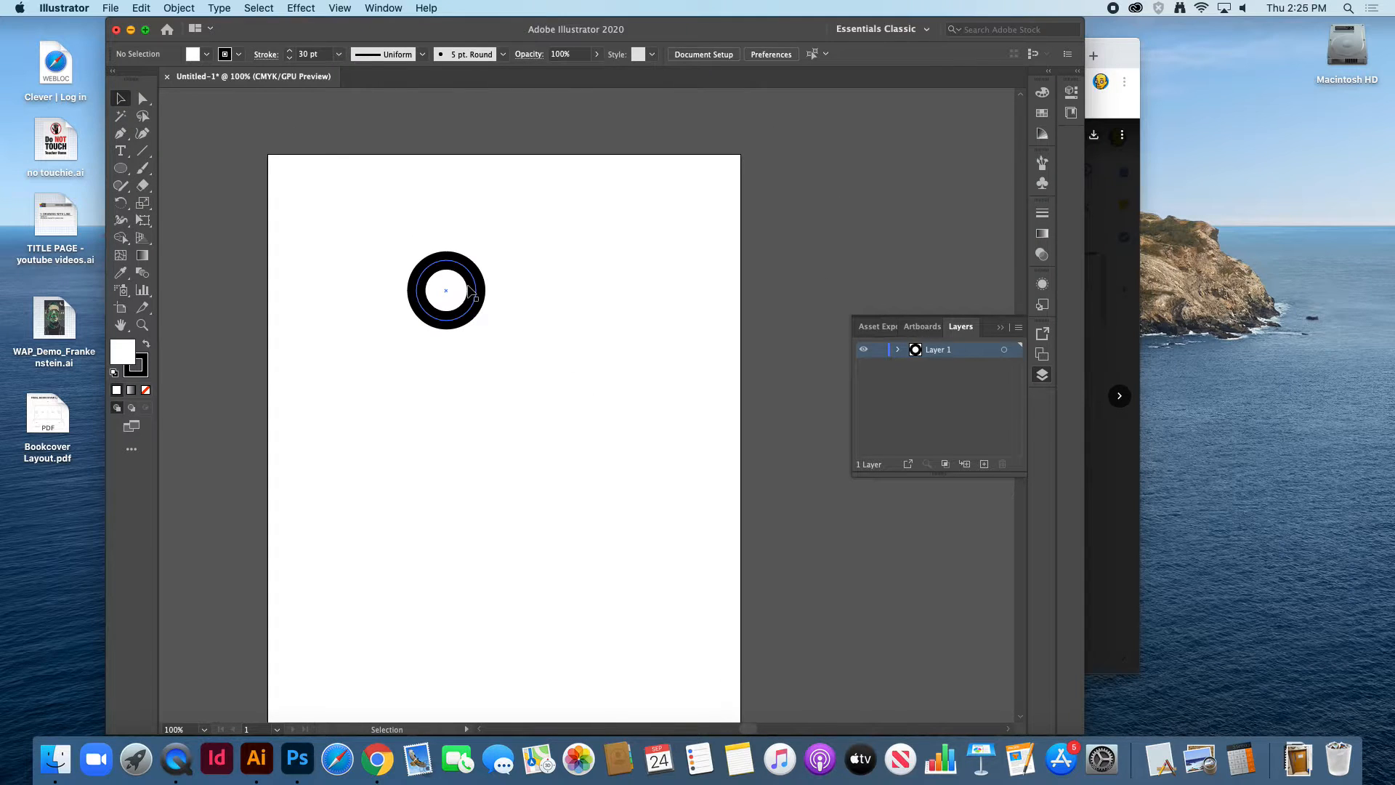
drag(476, 287, 378, 257)
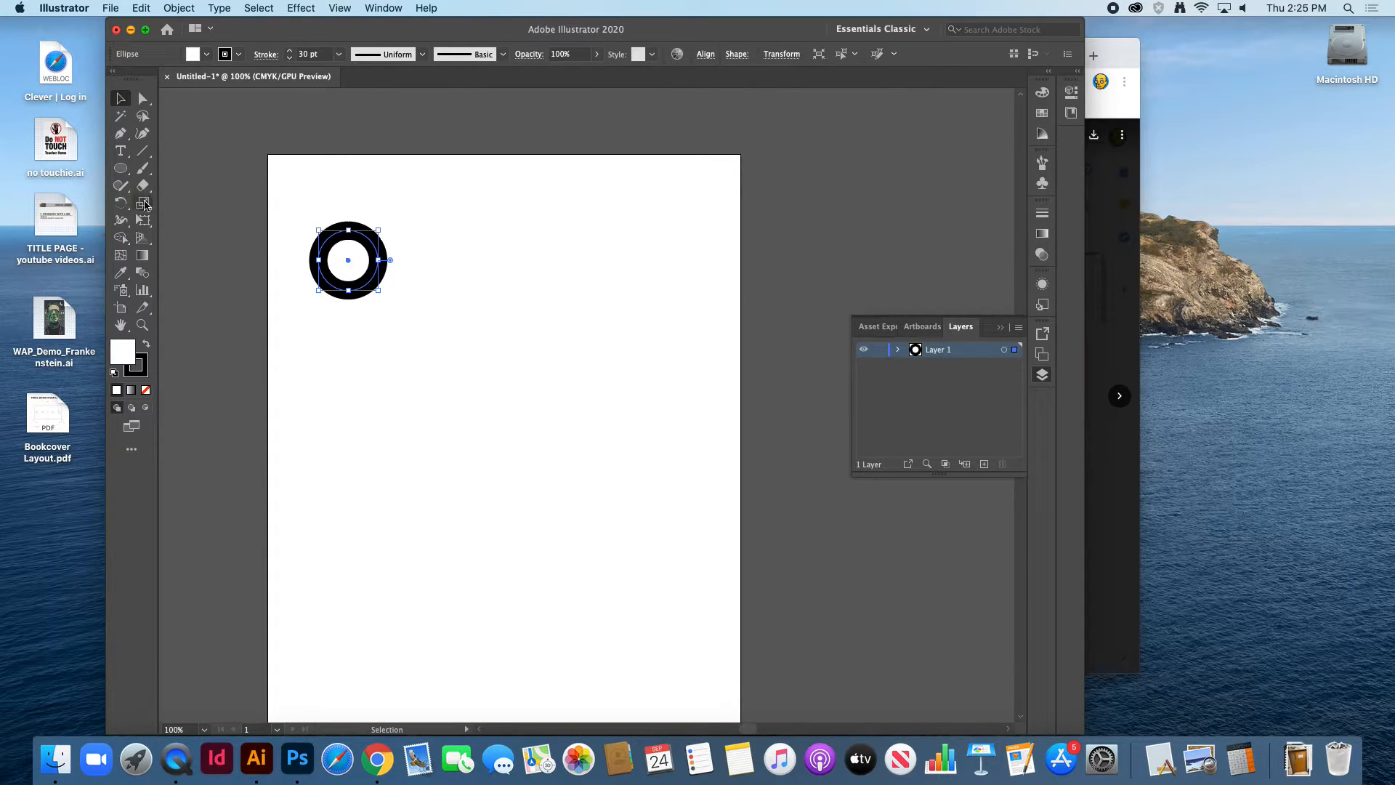
- Draw a vertical 30 pt line beside the circle with the Line Segment tool, matching the height of the circle's path
click(143, 150)
drag(446, 231, 451, 290)
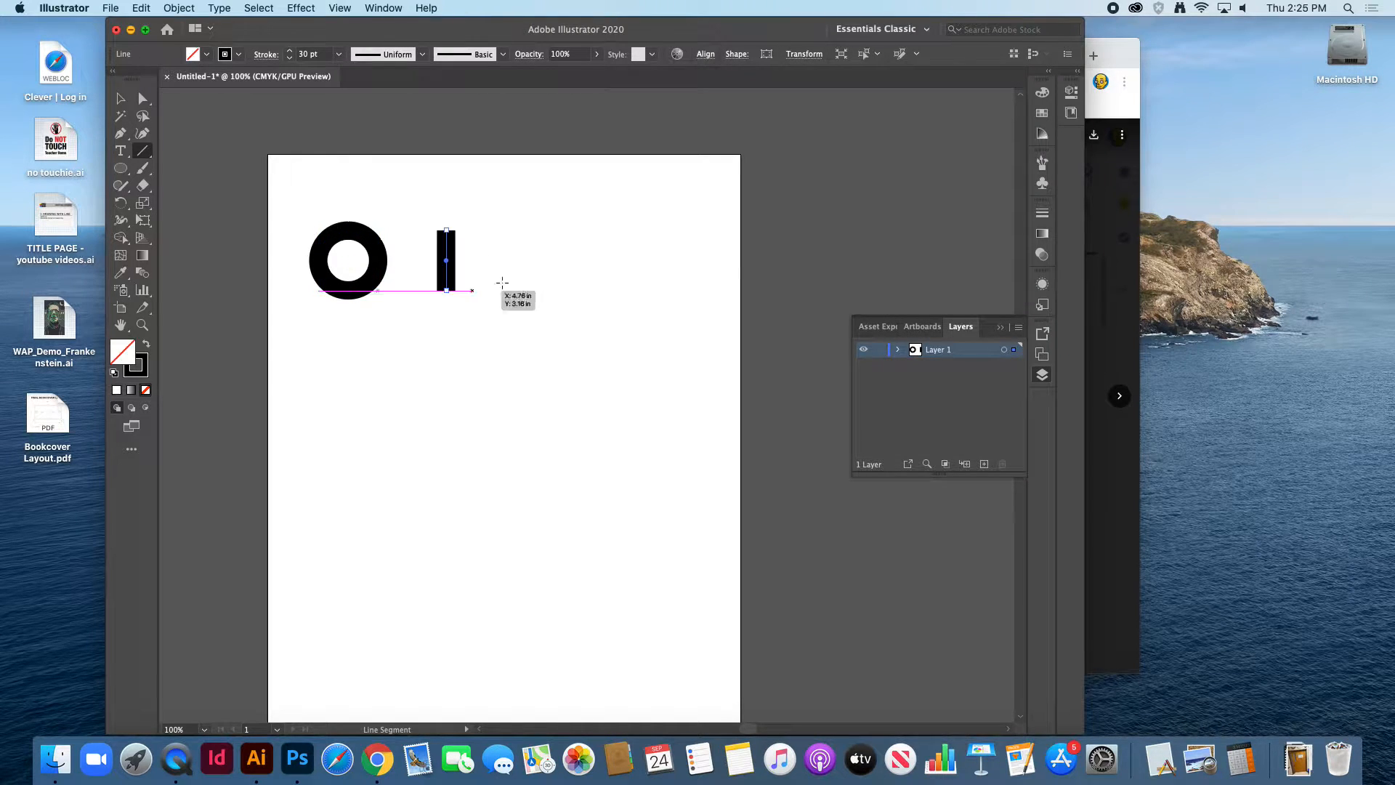
click(121, 99)
click(437, 183)
click(446, 260)
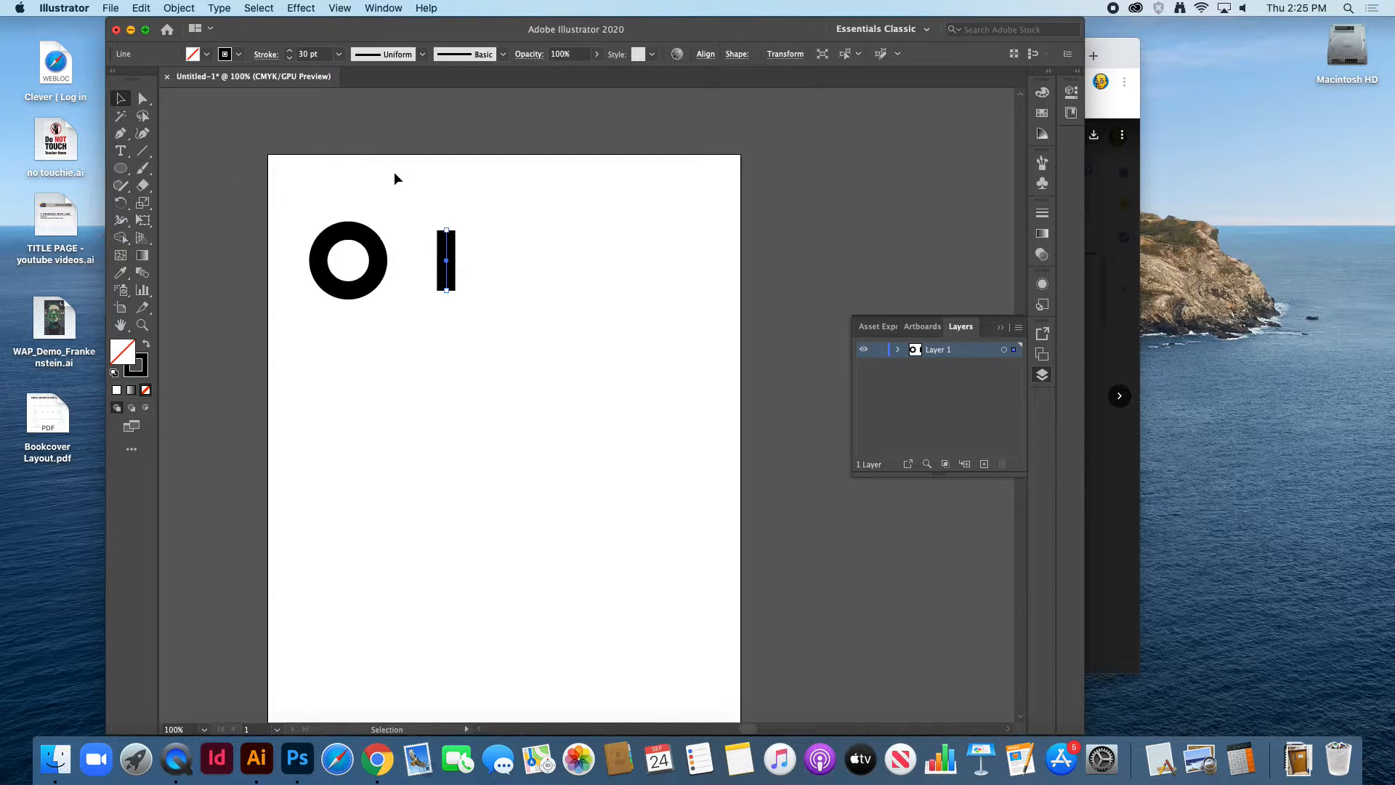
click(459, 198)
- Try to duplicate the circle about 3.5 in straight below the original
click(381, 242)
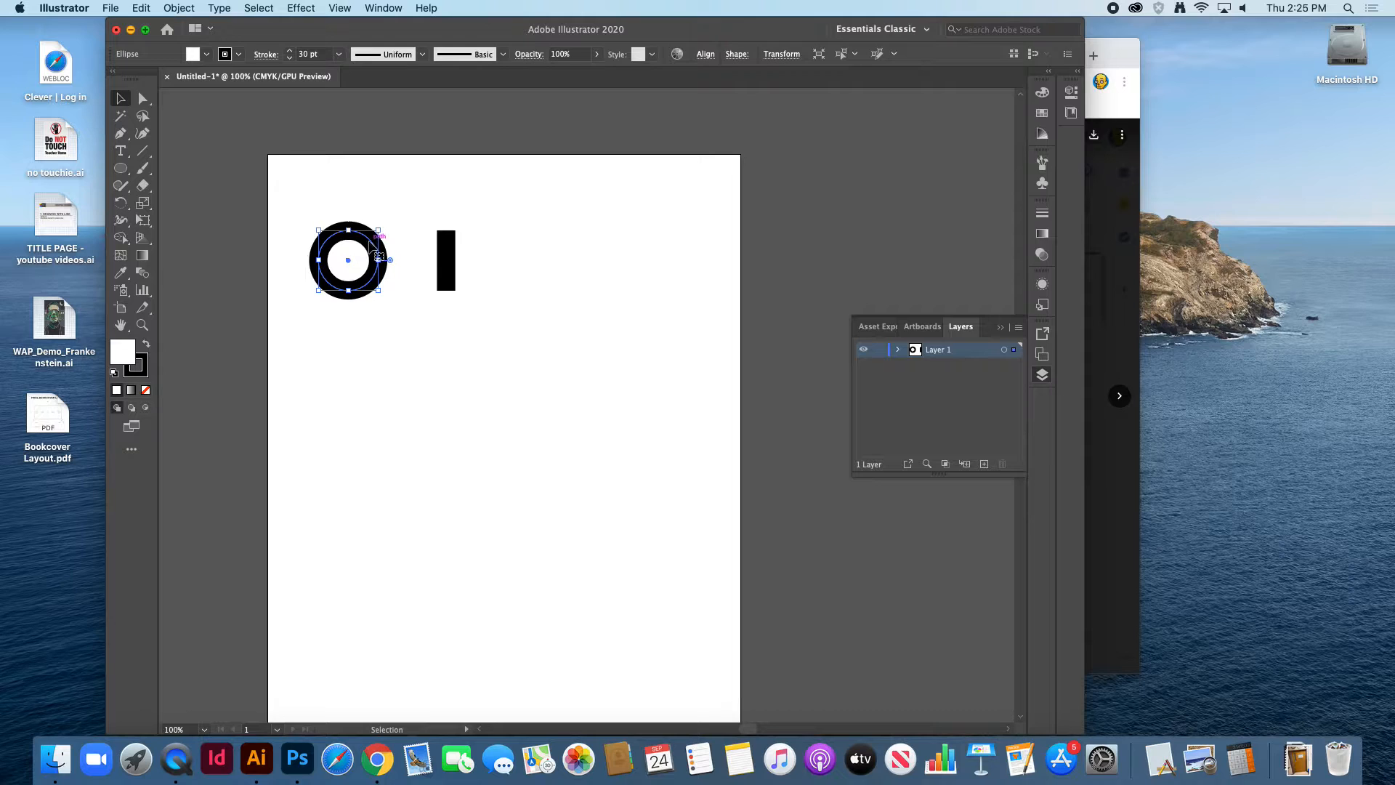
drag(373, 247, 370, 394)
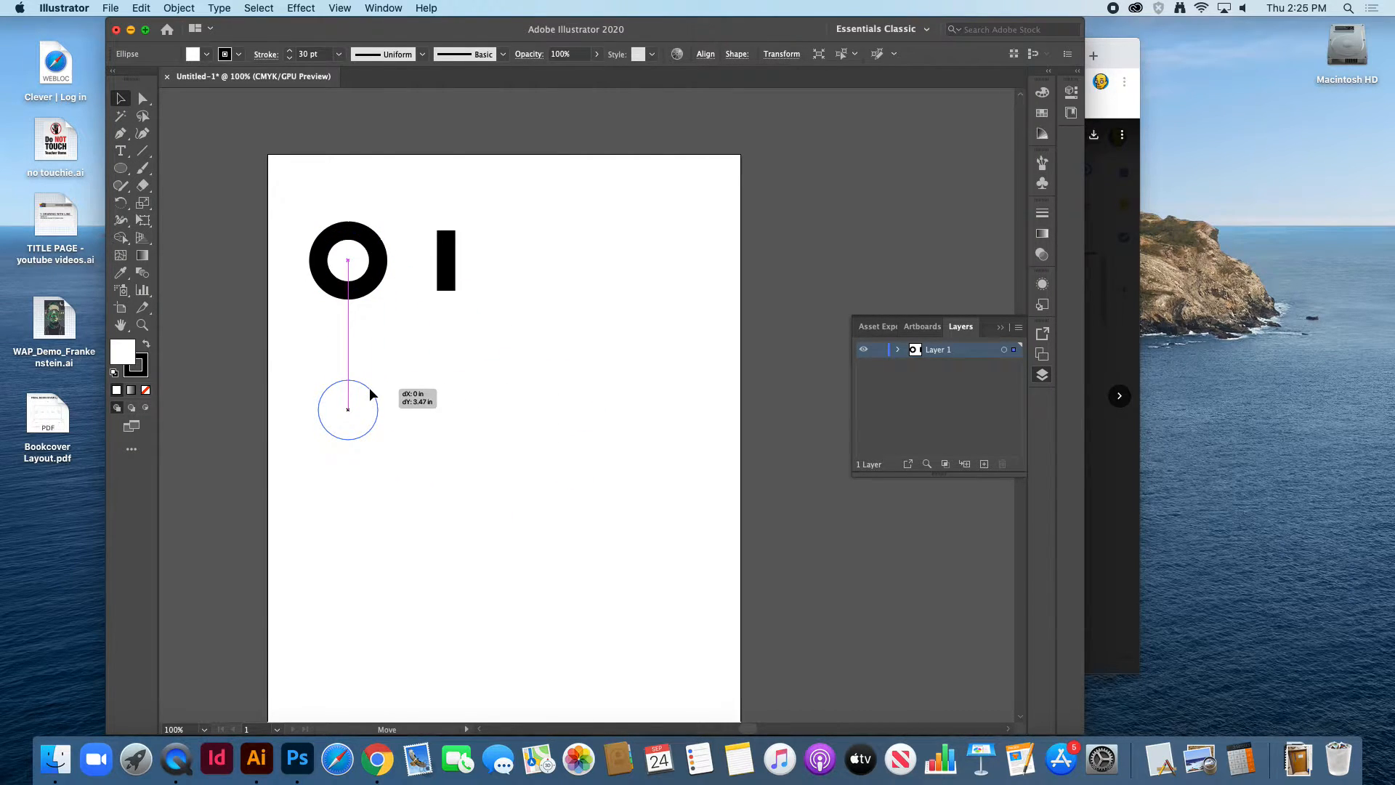
drag(370, 394, 374, 396)
click(441, 314)
key(super+z)
- Duplicate the circle and the vertical line together straight below the originals, and fit the artboard in the view
drag(304, 173, 451, 411)
scroll(450, 411, down, 2)
key(super+0)
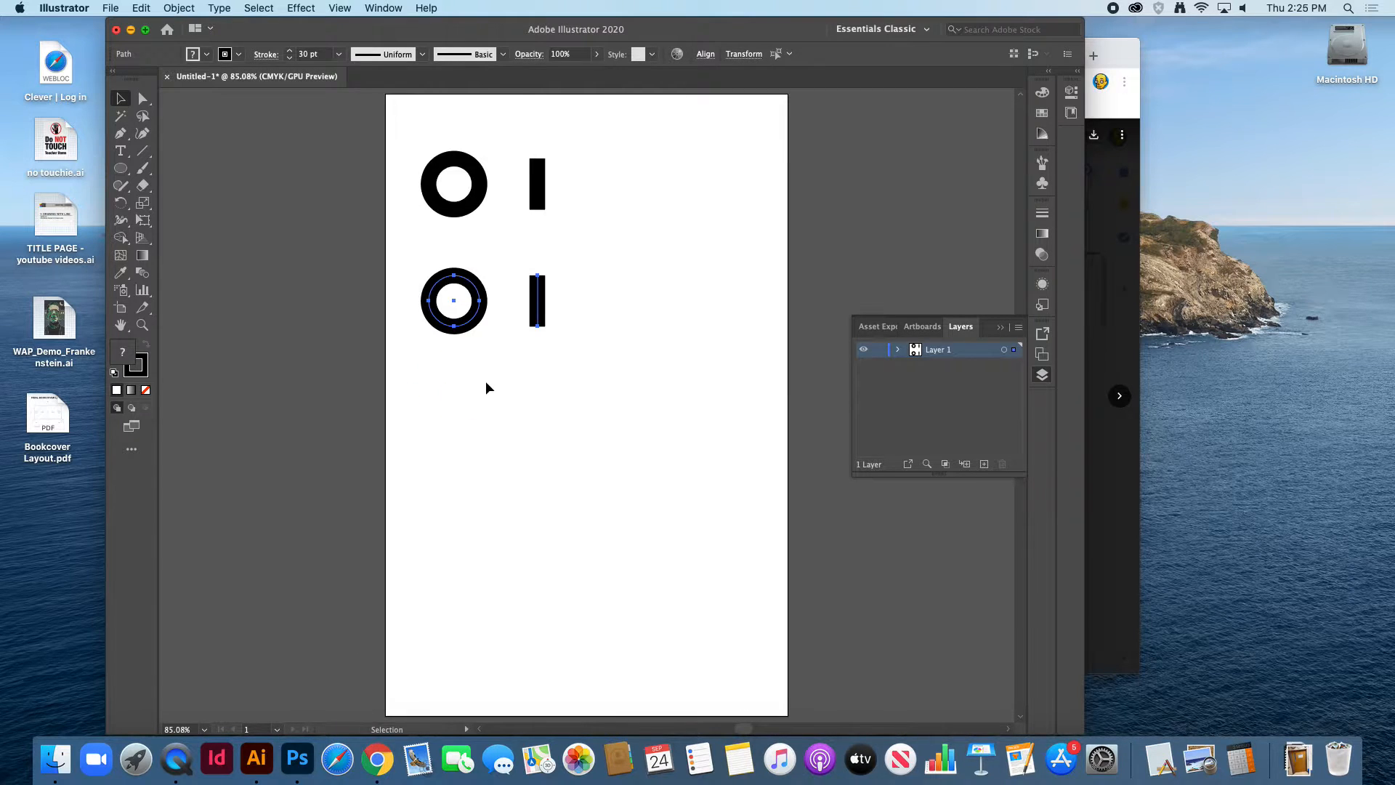
- Try expanding the lower circle and line with only the Stroke option enabled
click(285, 6)
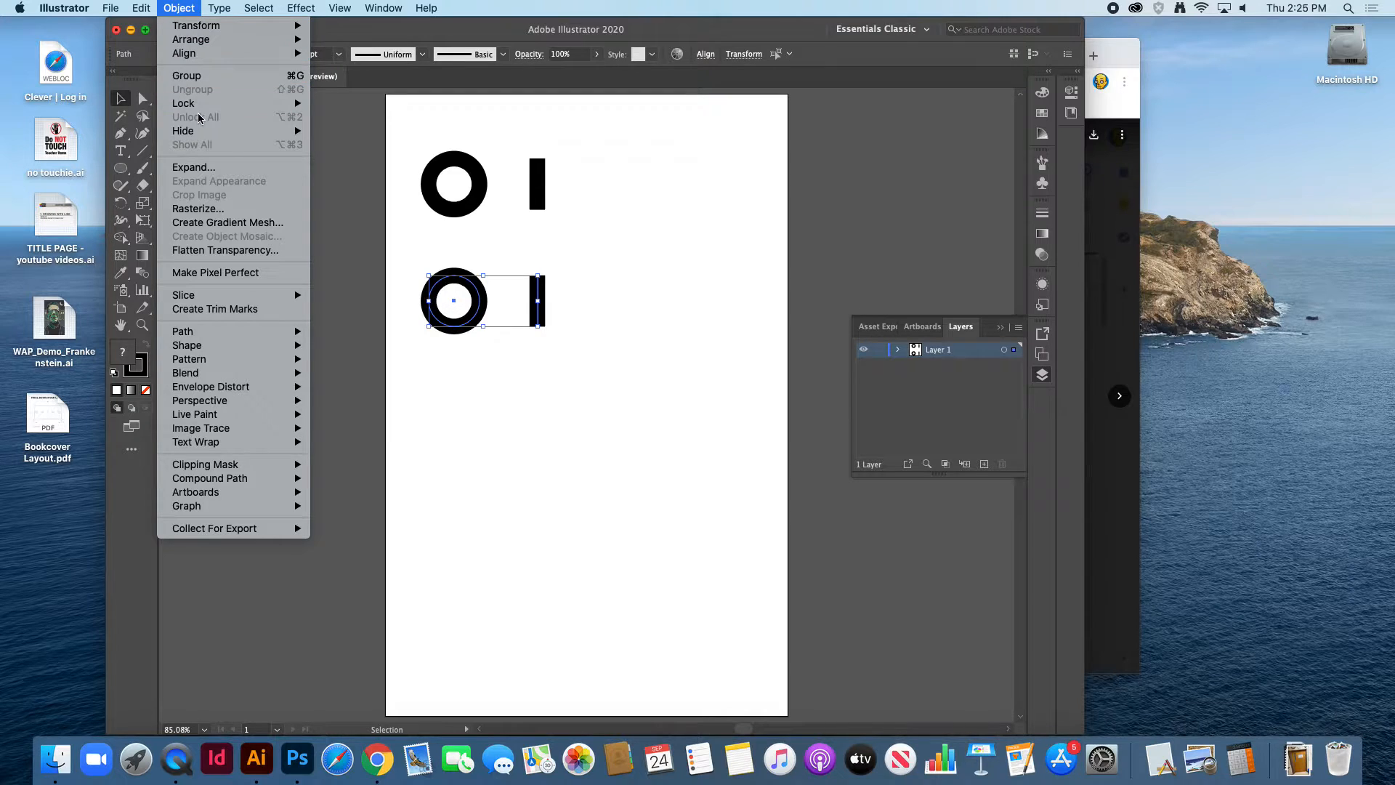
click(205, 169)
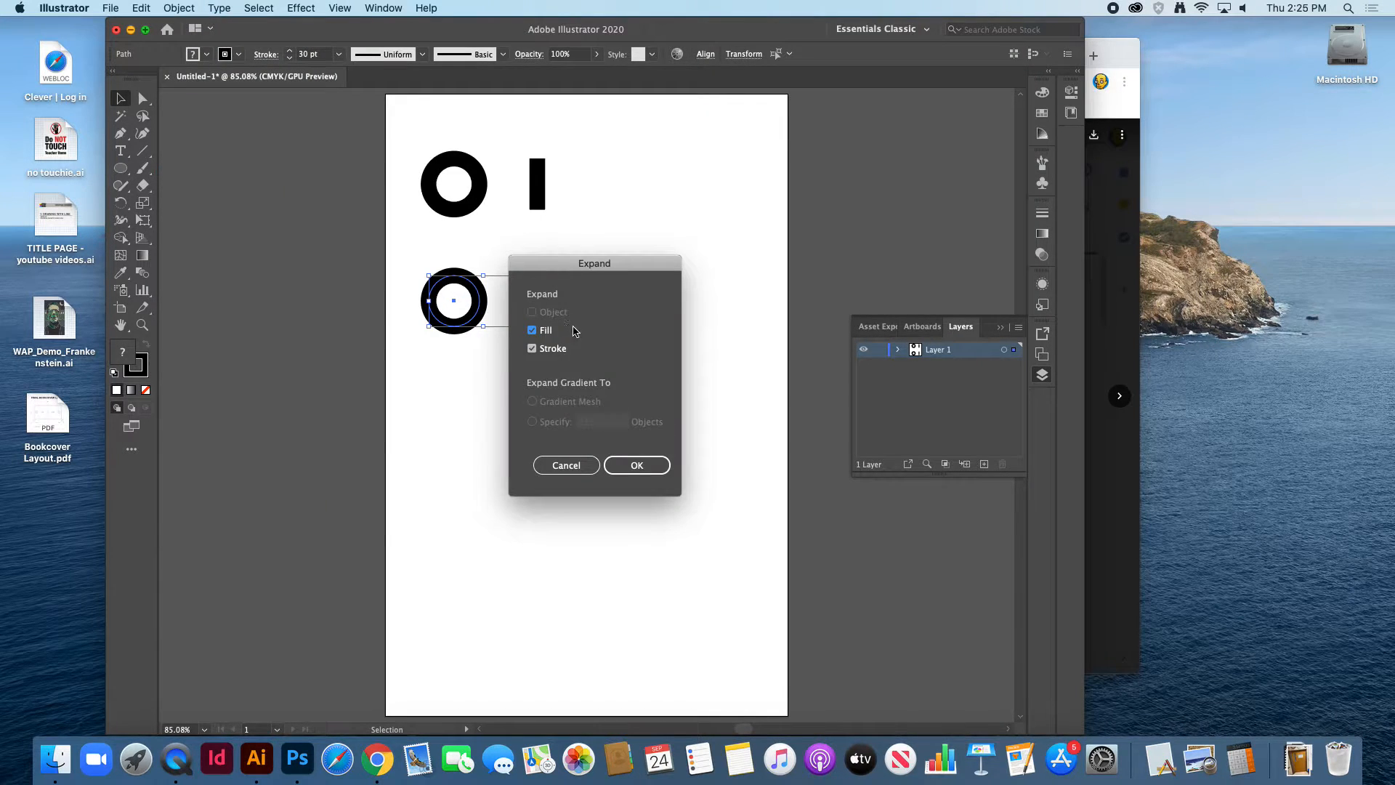
click(532, 331)
click(635, 465)
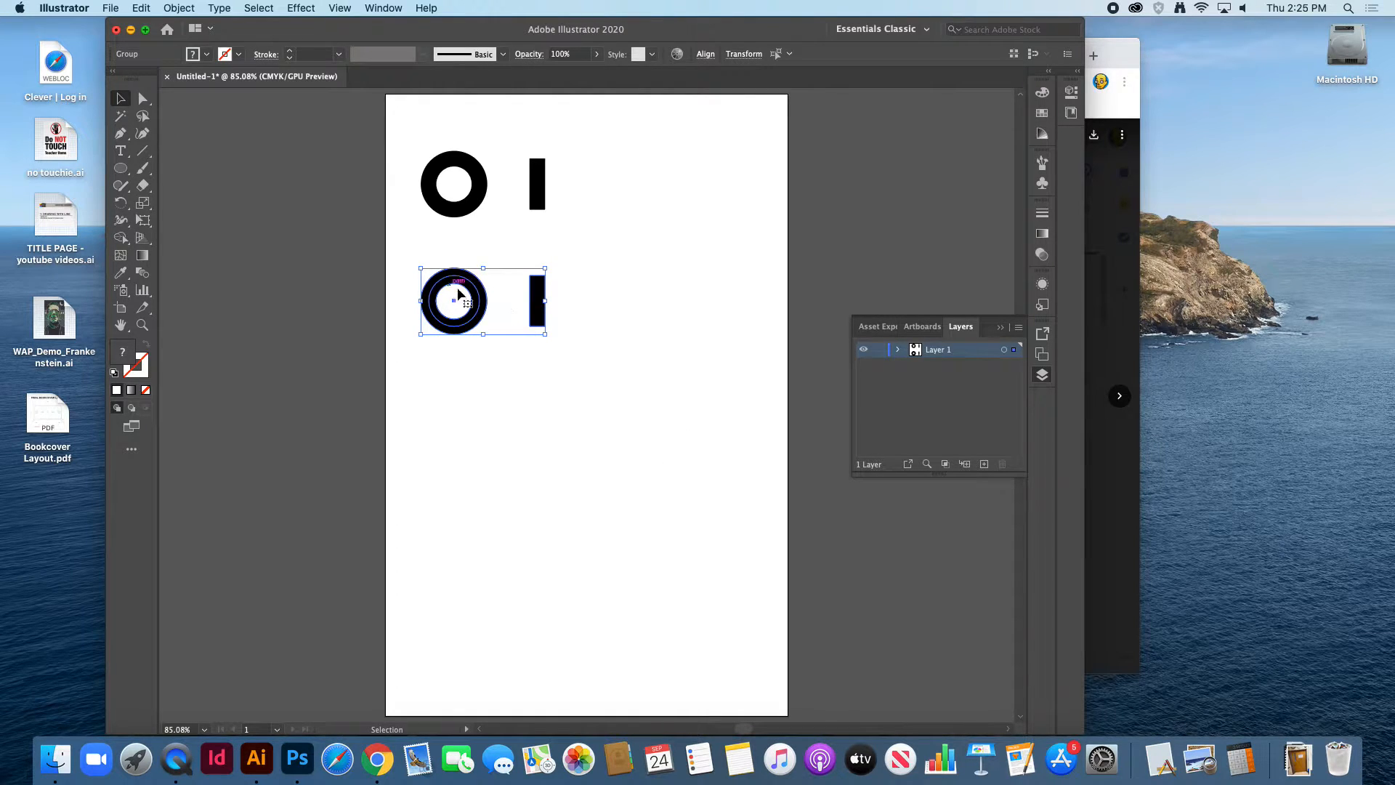
key(super+z)
- Expand the lower circle and line with both the Fill and Stroke options enabled
click(202, 7)
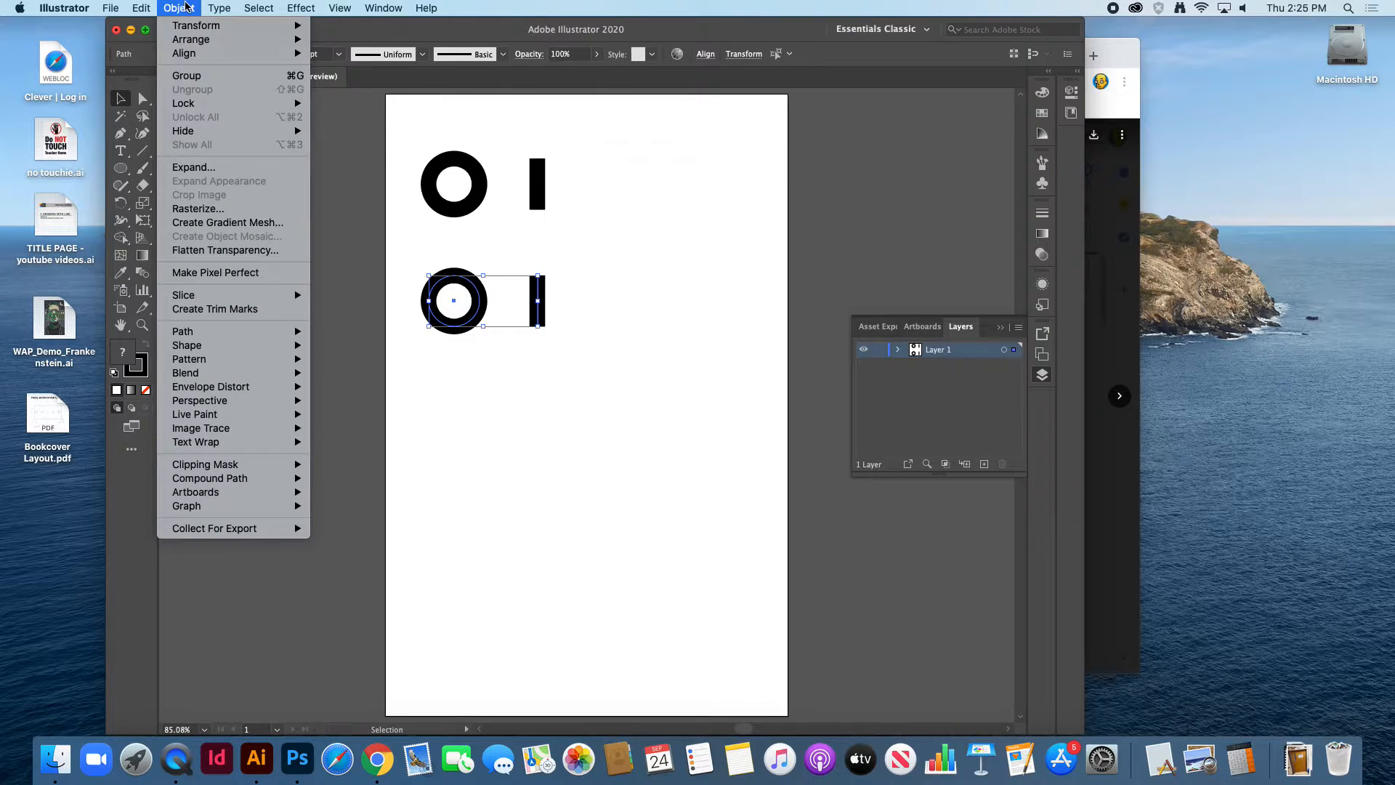
click(225, 168)
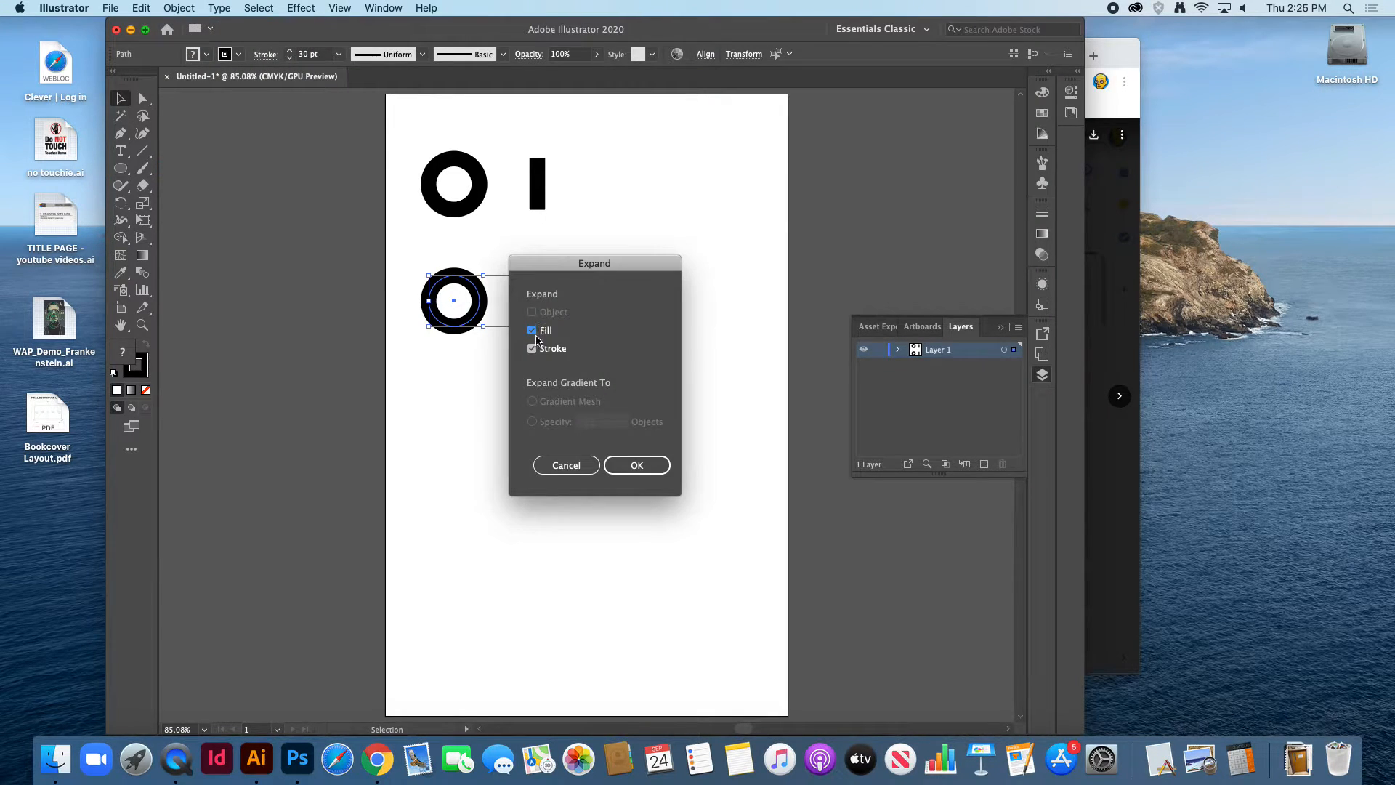
click(639, 465)
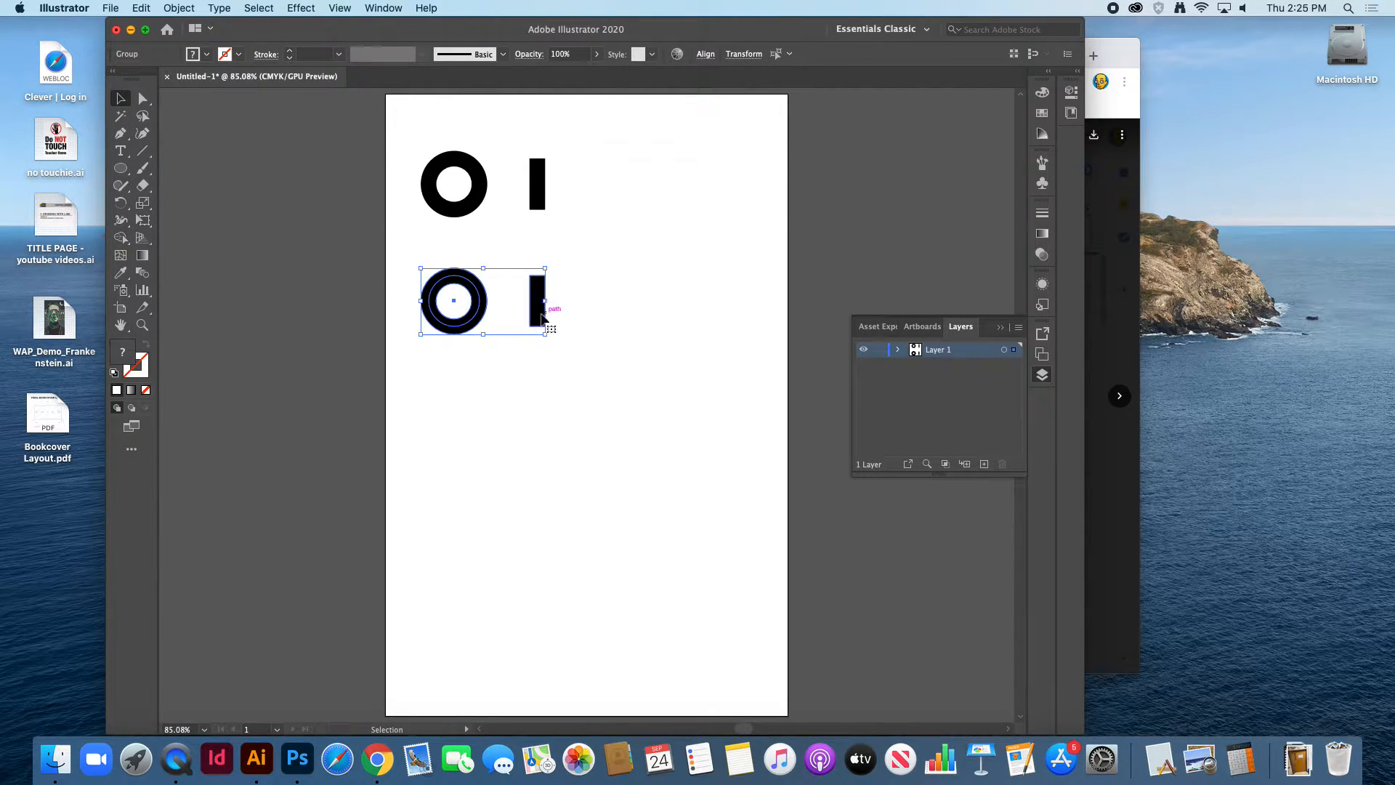
- Pull the expanded ring off its white fill circle with the Direct Selection tool, and delete the leftover fill circle
click(143, 98)
click(503, 294)
drag(473, 293, 491, 364)
click(476, 292)
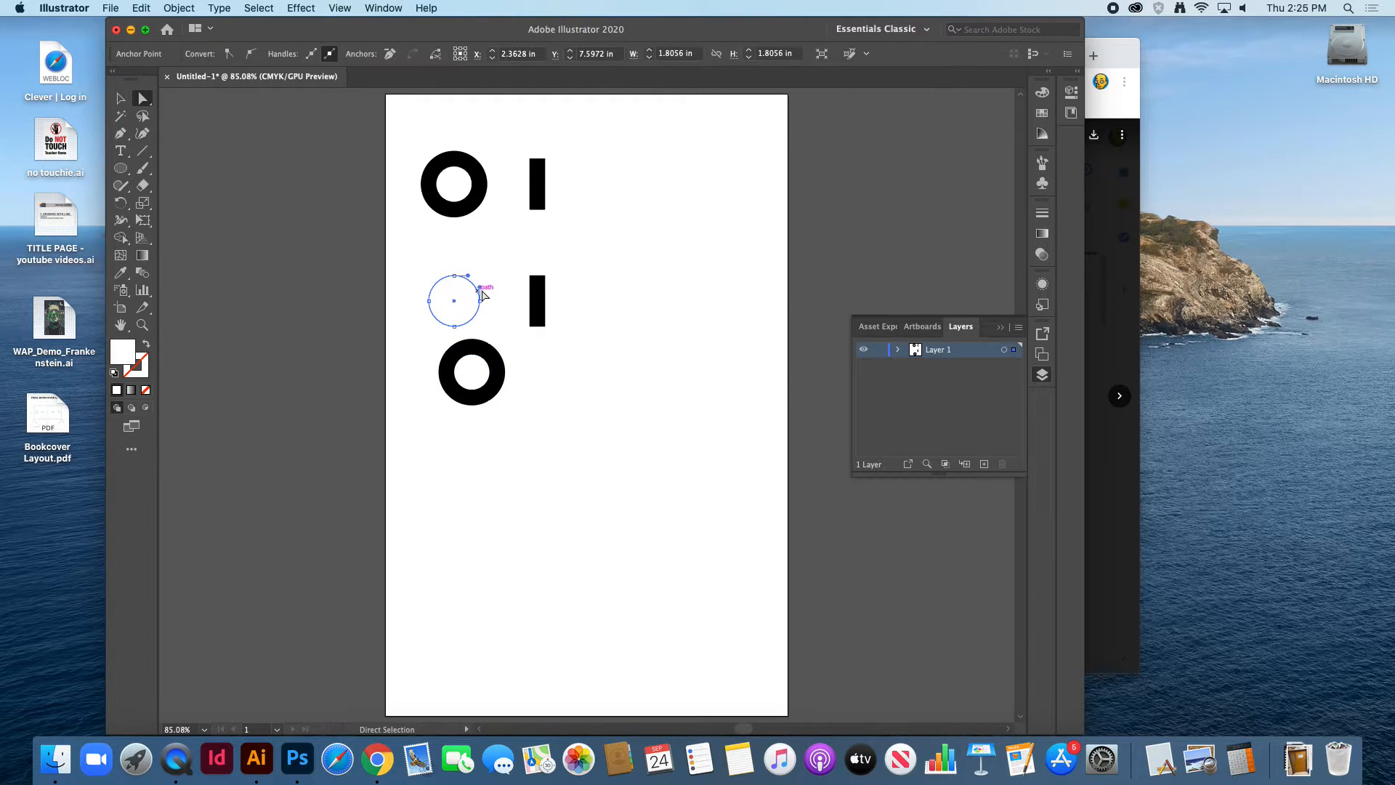
key(Delete)
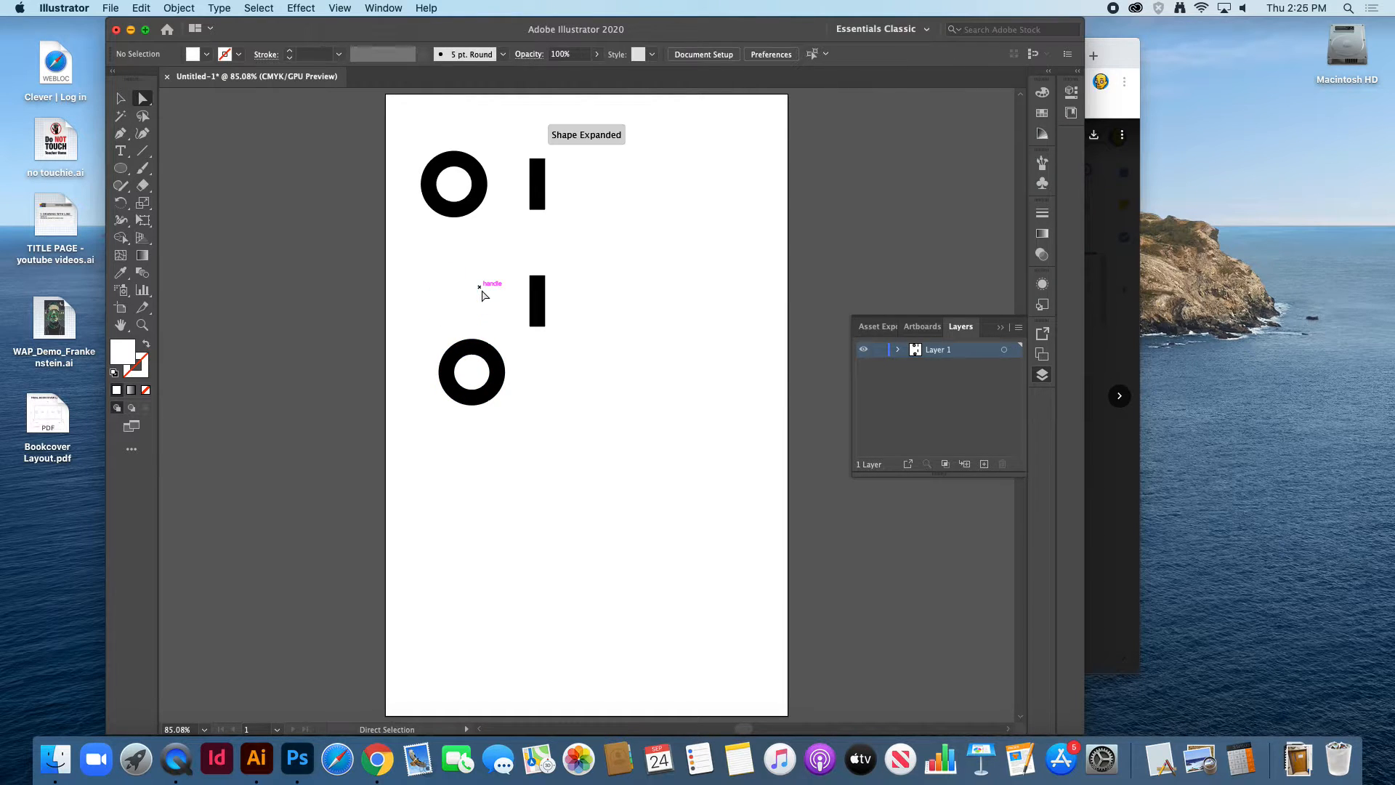
- Select the expanded bar and ring and the original circle and line in turn to compare their paths
click(546, 306)
click(490, 362)
click(478, 200)
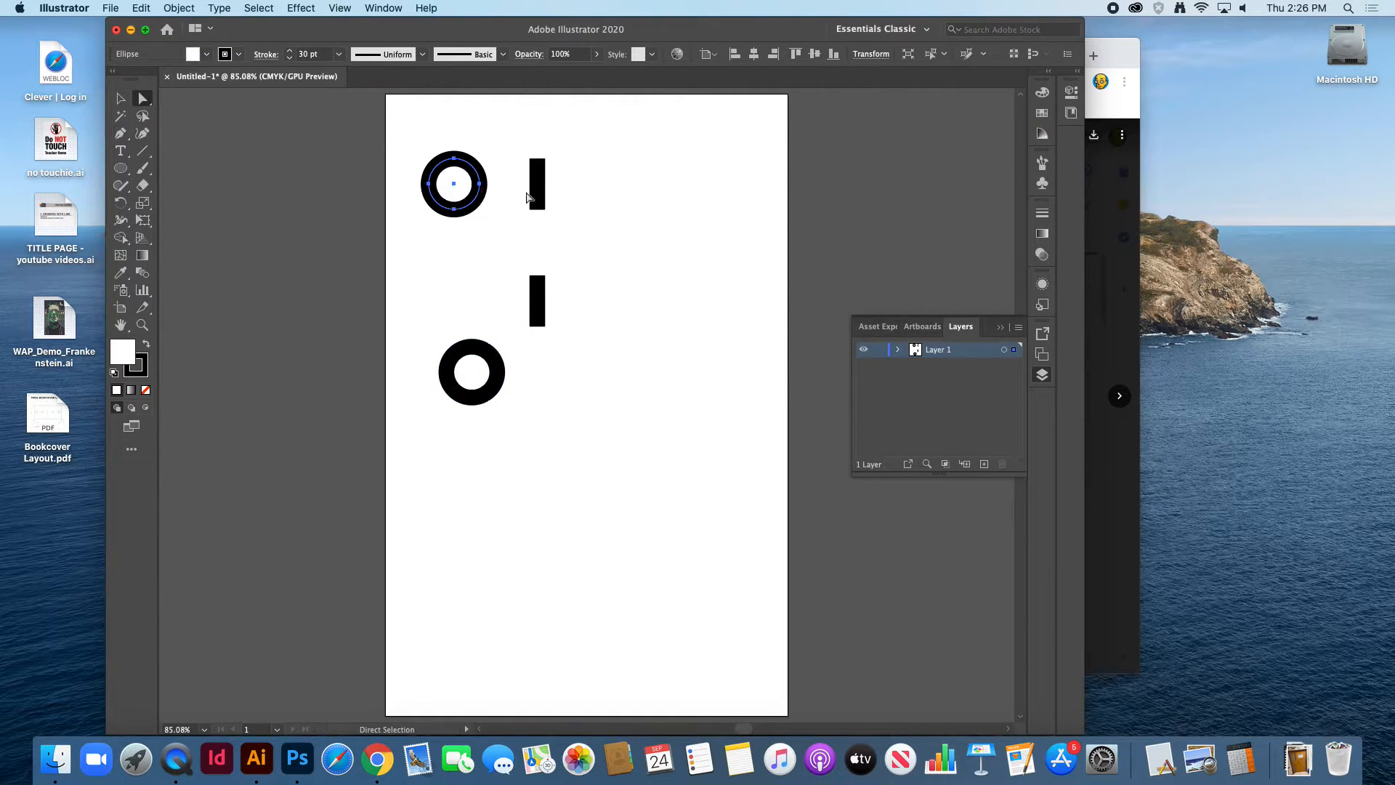
click(537, 192)
- Move the expanded ring back up beside the expanded bar
click(121, 98)
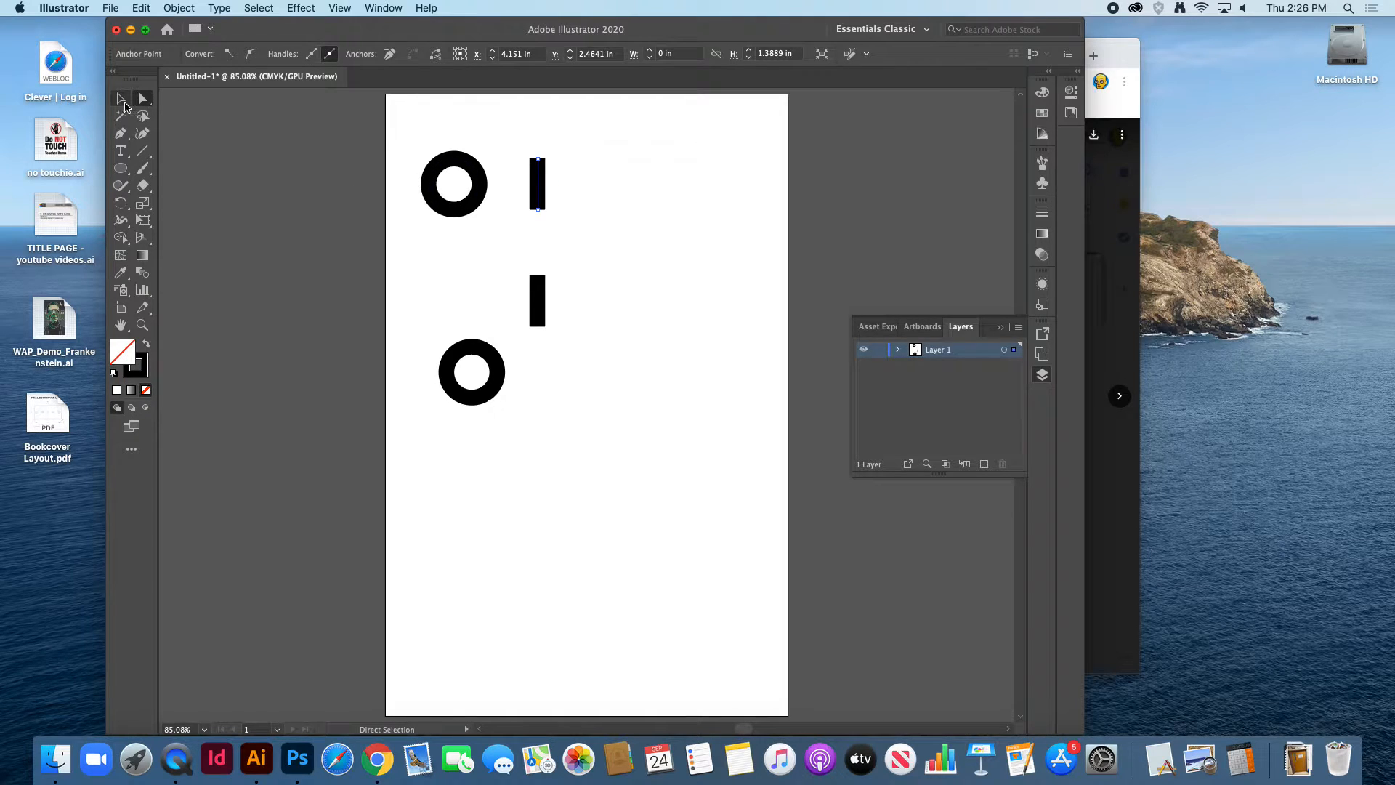
click(499, 383)
drag(499, 384, 486, 289)
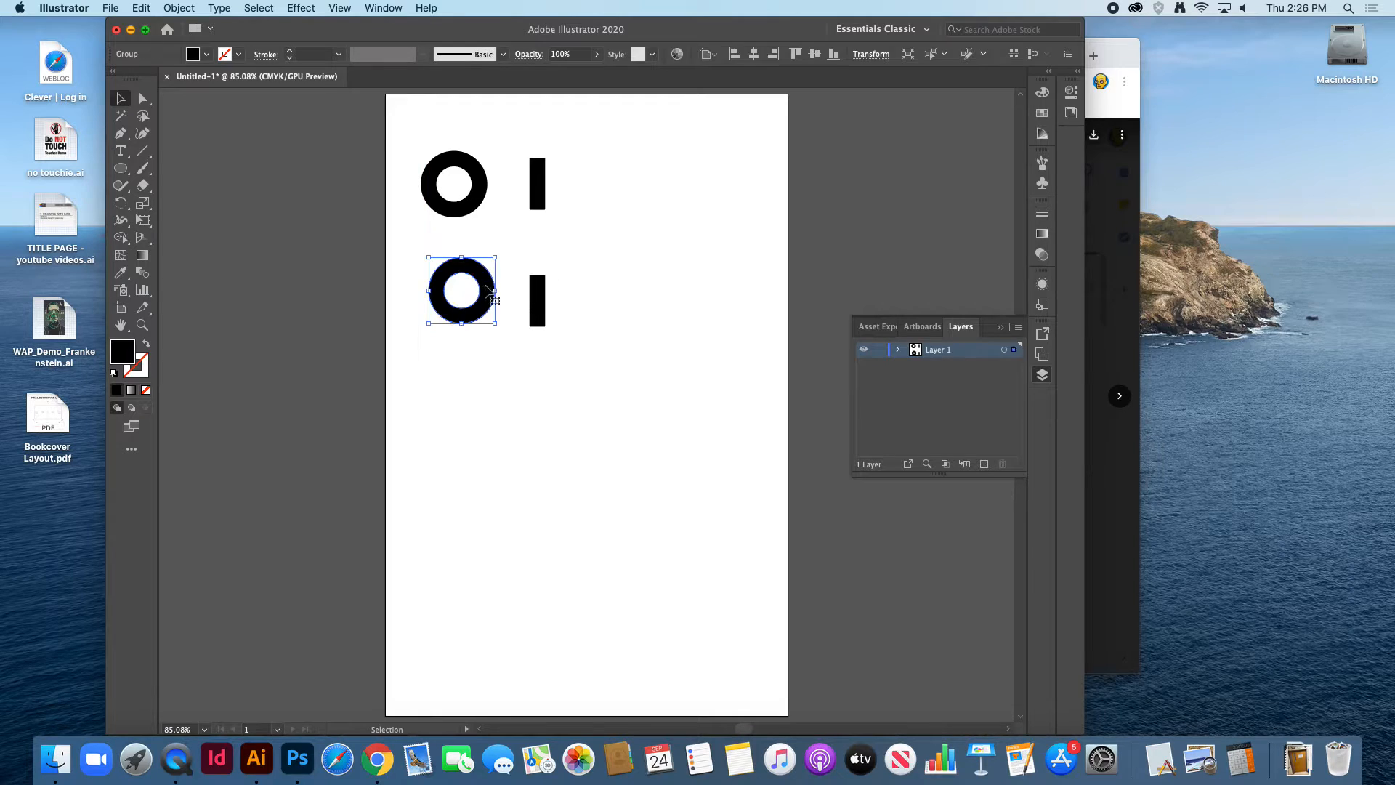
click(579, 339)
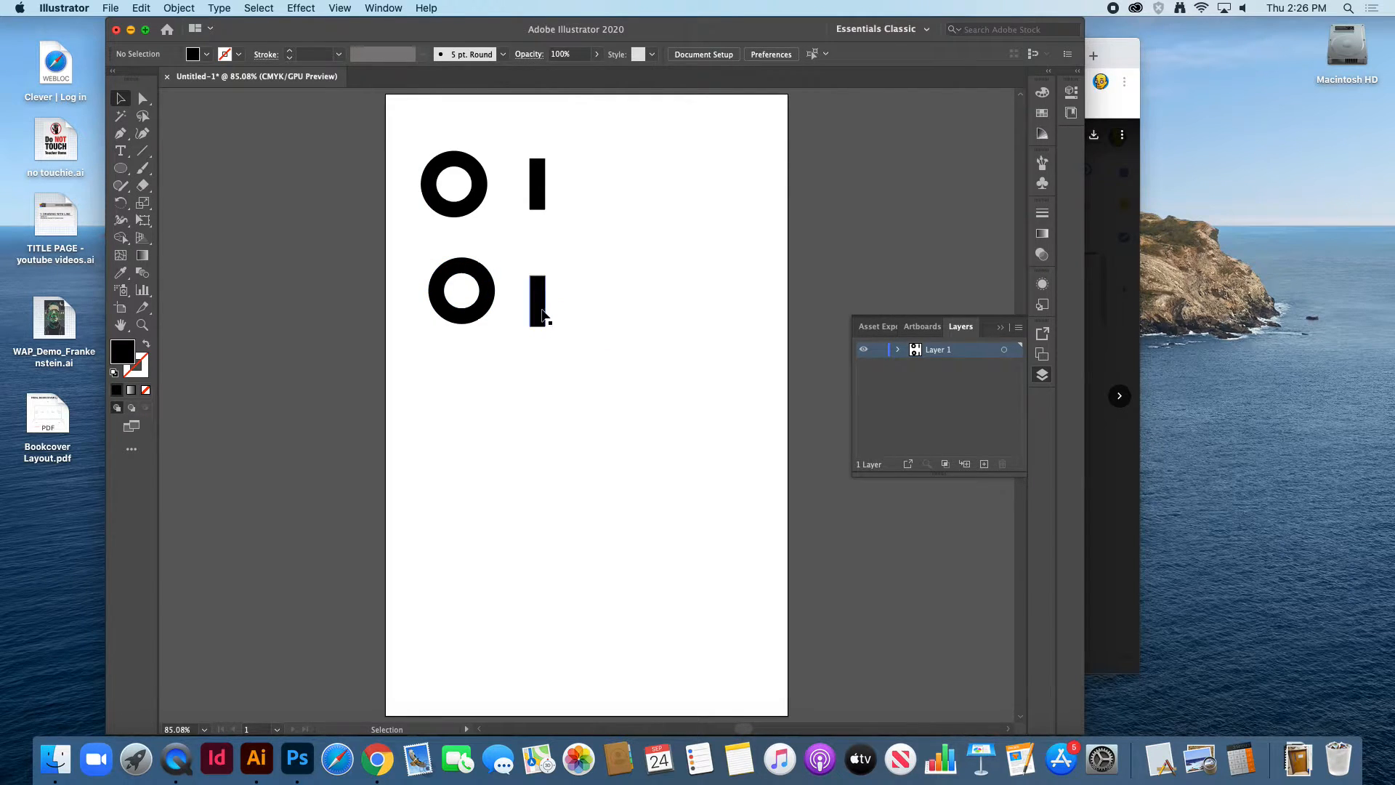
- Place the expanded bar on the ring's right edge and stretch it to the ring's full height to form a lowercase a
drag(538, 312, 492, 304)
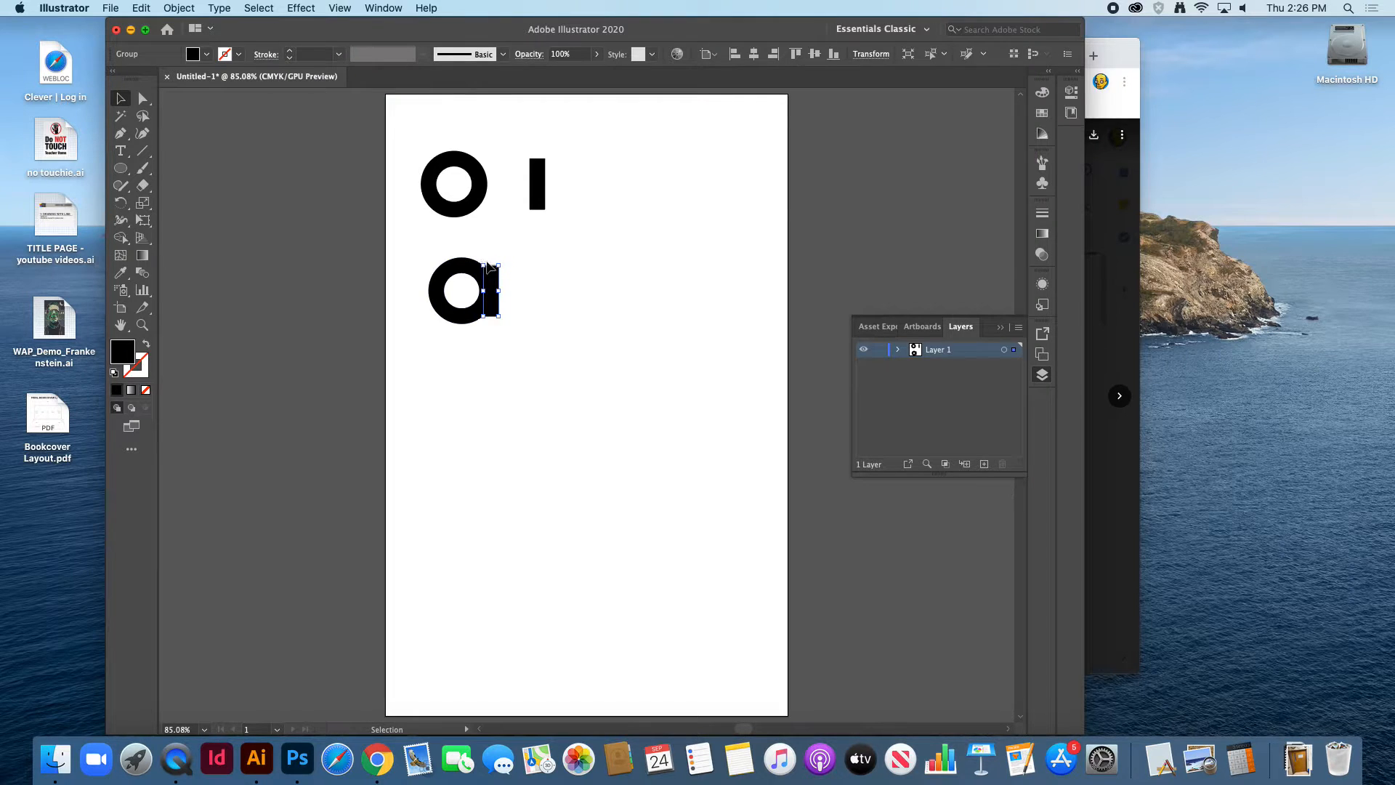
drag(492, 263, 493, 258)
drag(494, 318, 493, 324)
click(622, 339)
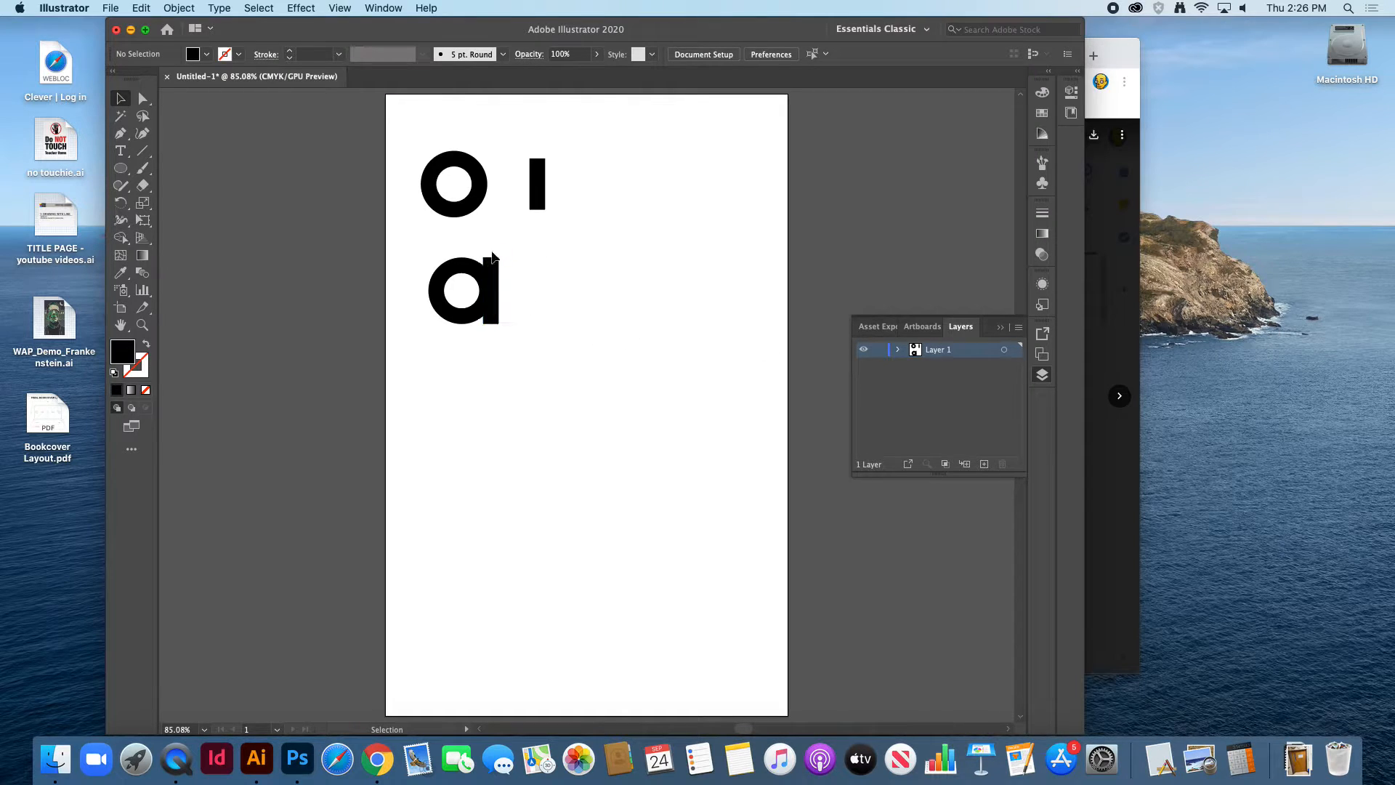
- Duplicate the a to its right and extend the copy's stem upward to form a lowercase d
click(445, 307)
drag(471, 318, 622, 319)
click(643, 287)
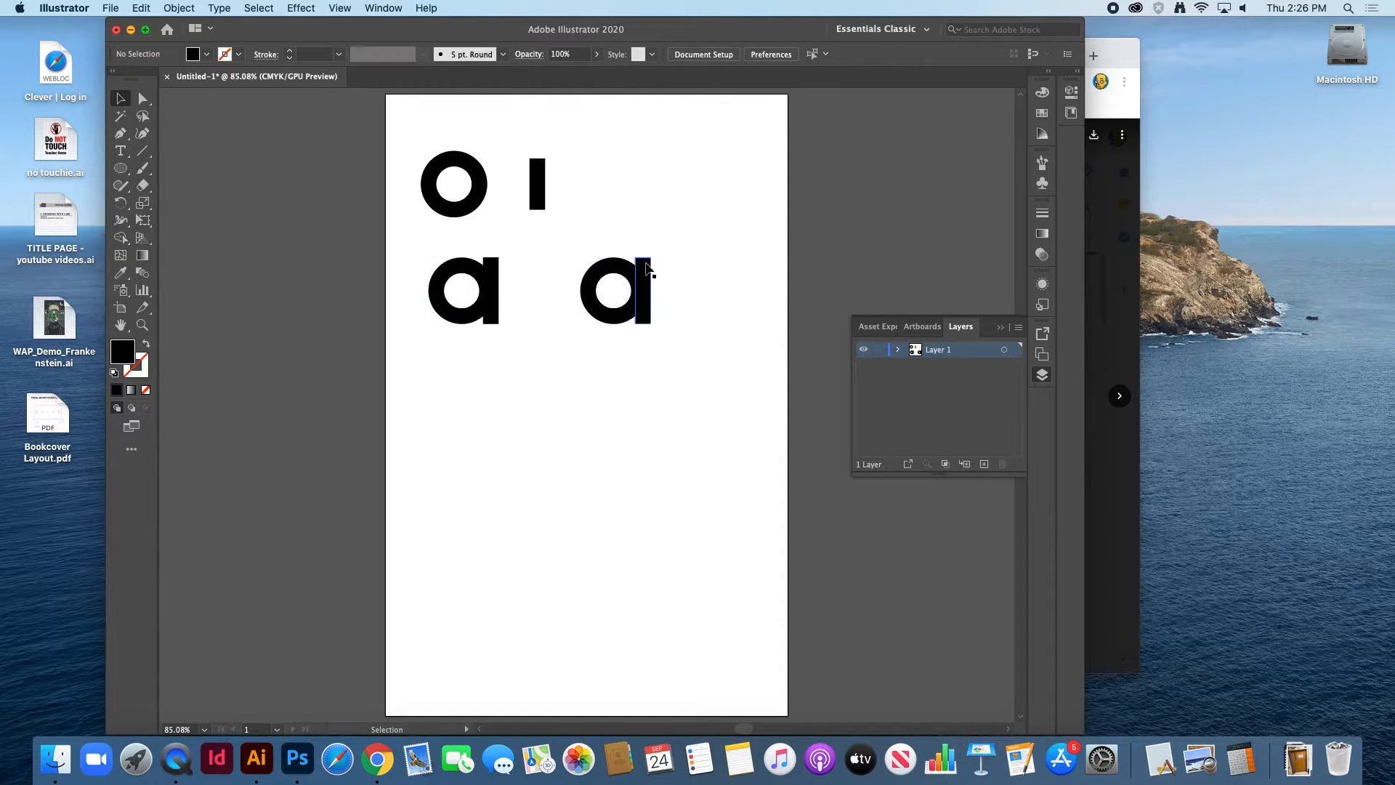
drag(646, 256, 539, 338)
click(686, 247)
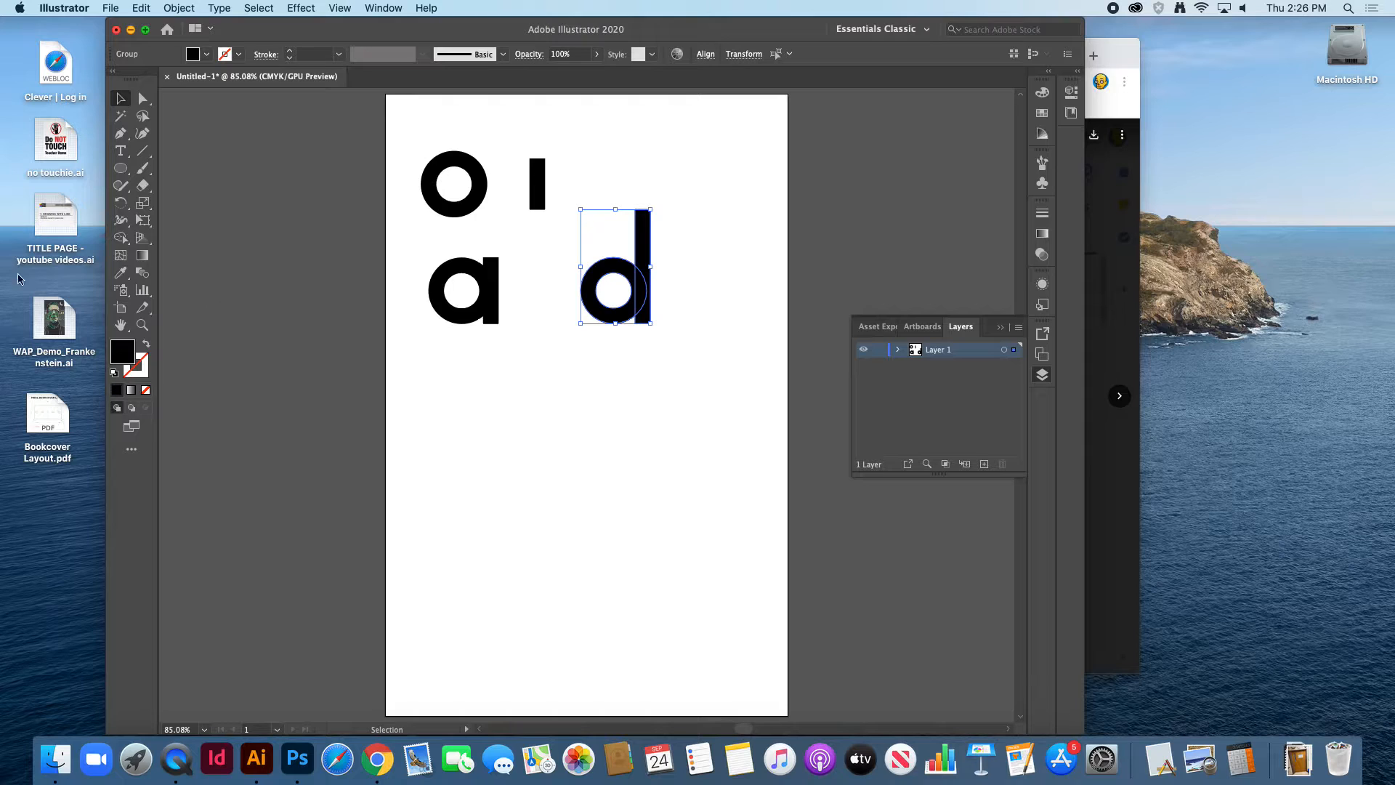
- Reflect a copy of the d across a vertical axis to form a b, and move both letters below the a
drag(125, 208, 175, 218)
click(670, 292)
drag(721, 306, 611, 304)
key(v)
click(220, 194)
drag(677, 272, 659, 453)
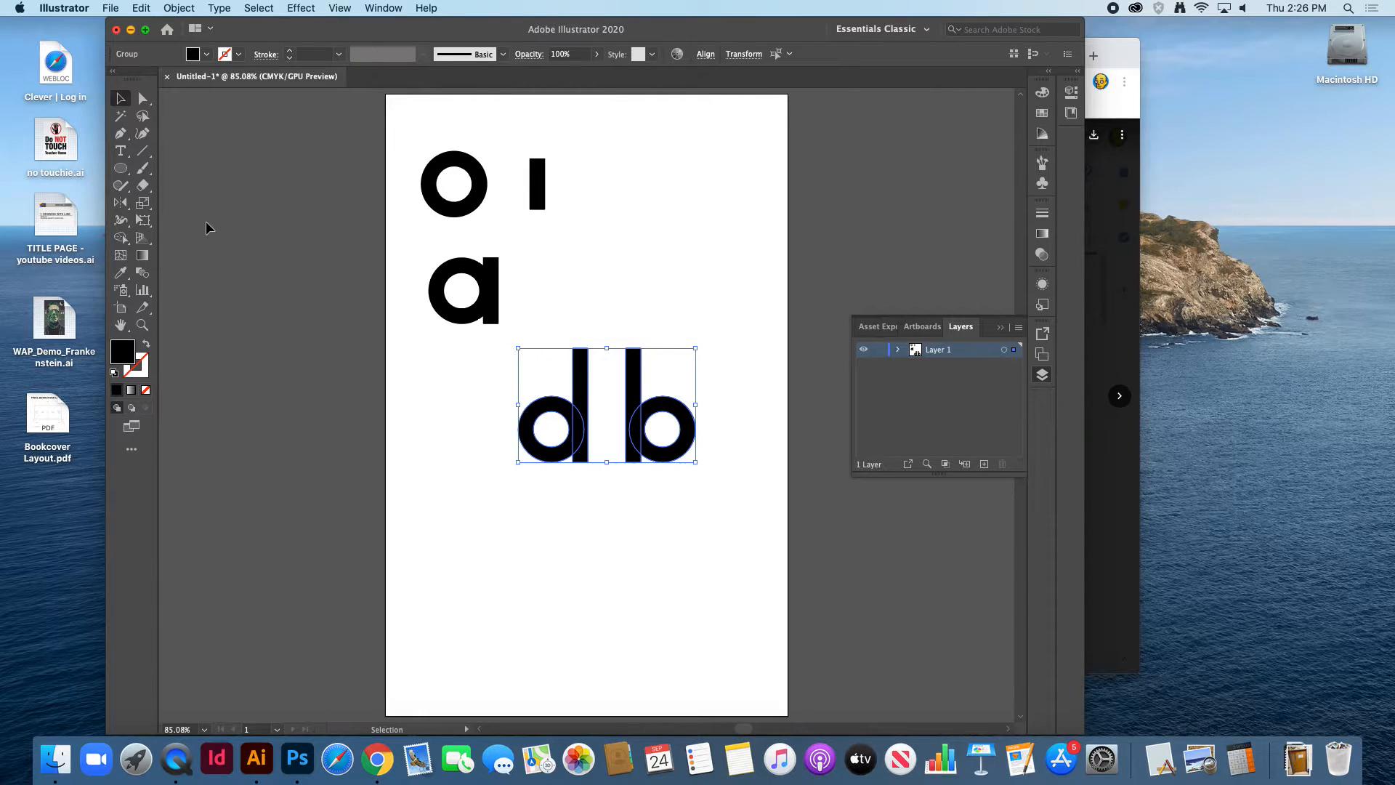
- Reflect a copy of the d and b across a horizontal axis below them to form a q and a p
click(120, 203)
click(606, 479)
drag(661, 486, 777, 464)
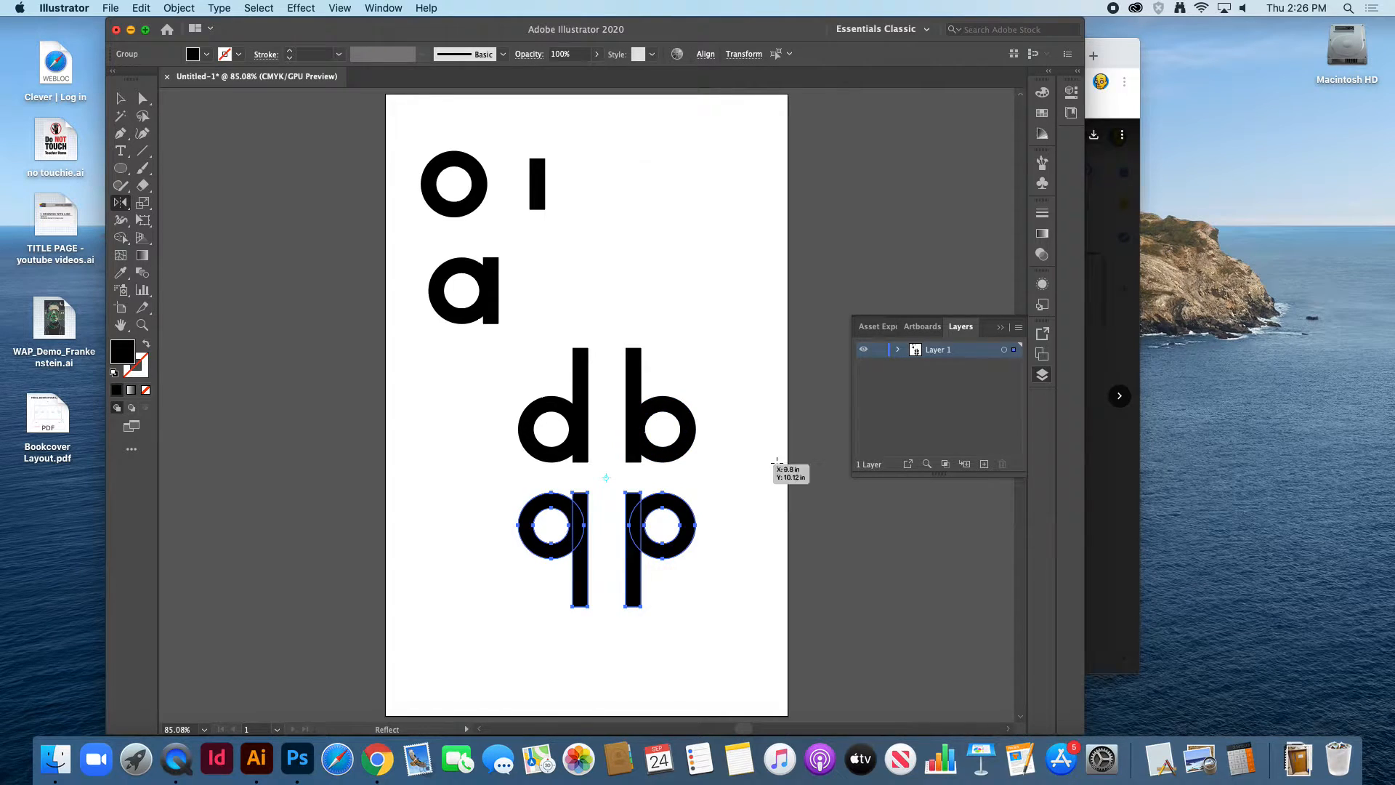
- Arrange the letters in a single row reading a d b q p, scaled down to fit across the artboard
click(121, 98)
click(535, 393)
drag(533, 392, 668, 422)
click(733, 447)
drag(720, 374, 765, 317)
click(730, 399)
drag(905, 227, 499, 342)
drag(905, 210, 735, 269)
click(686, 420)
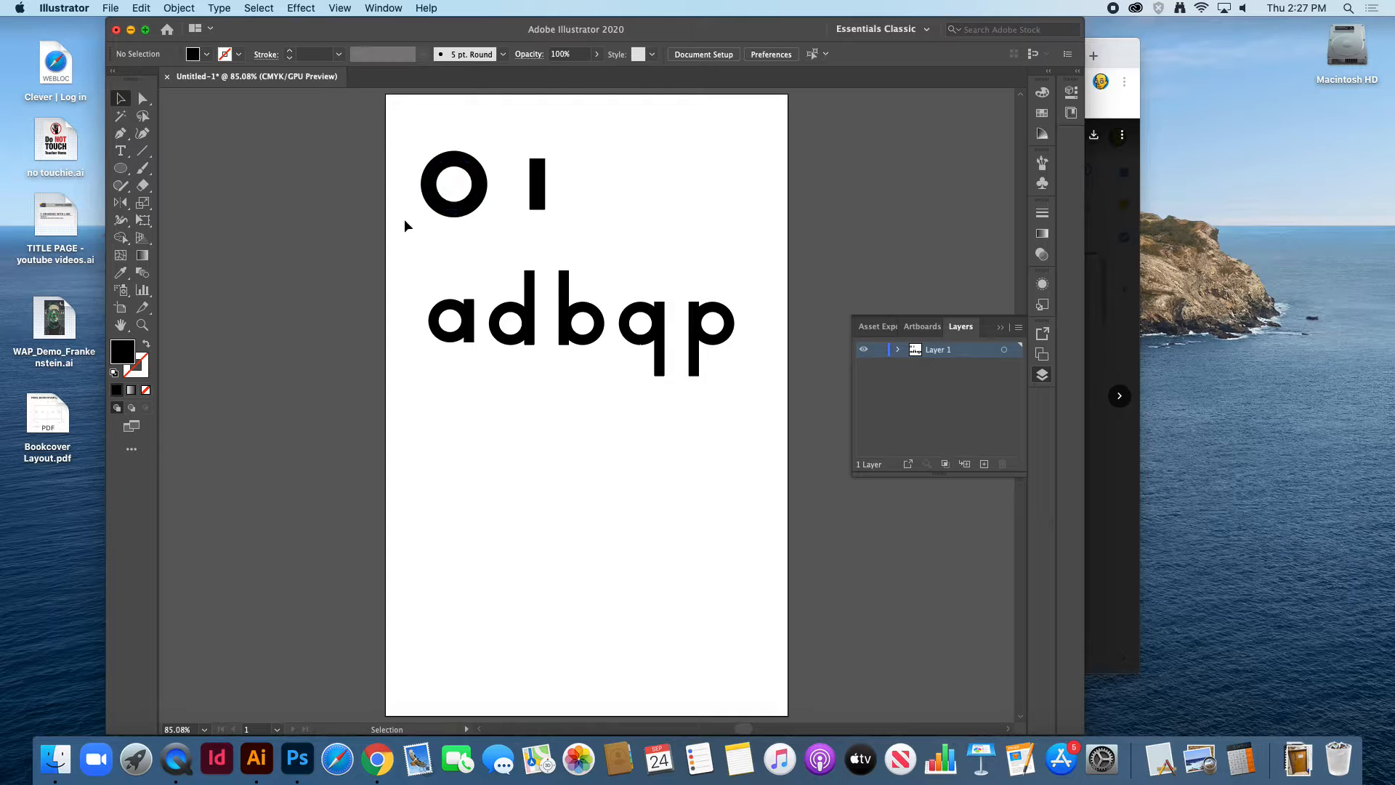
- Build a ring below the letter row from a solid black circle with a smaller white circle centred inside it
click(121, 168)
drag(458, 431, 512, 483)
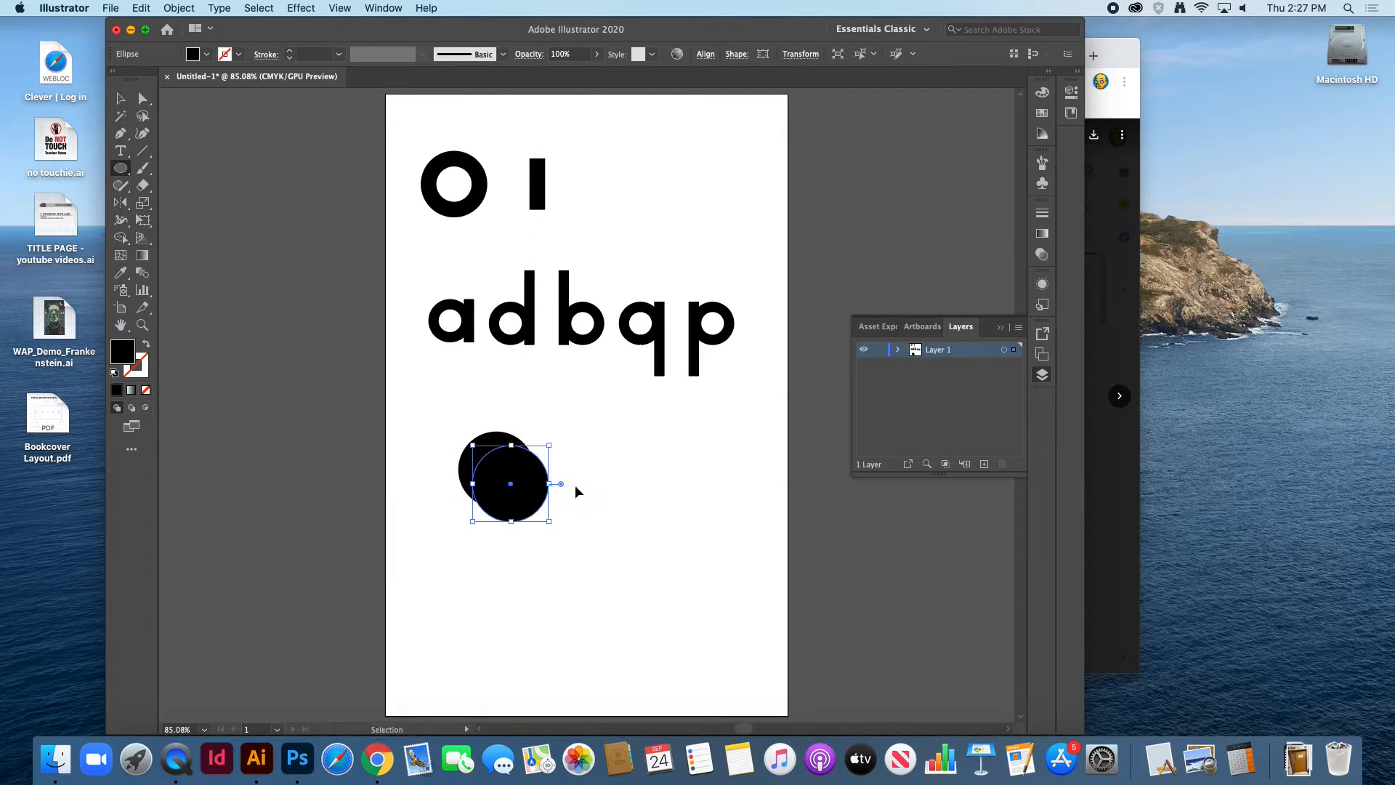
key(super+z)
mouse_move(504, 478)
mouse_down()
mouse_move(515, 493)
mouse_move(505, 485)
mouse_up()
click(115, 374)
click(121, 98)
click(340, 440)
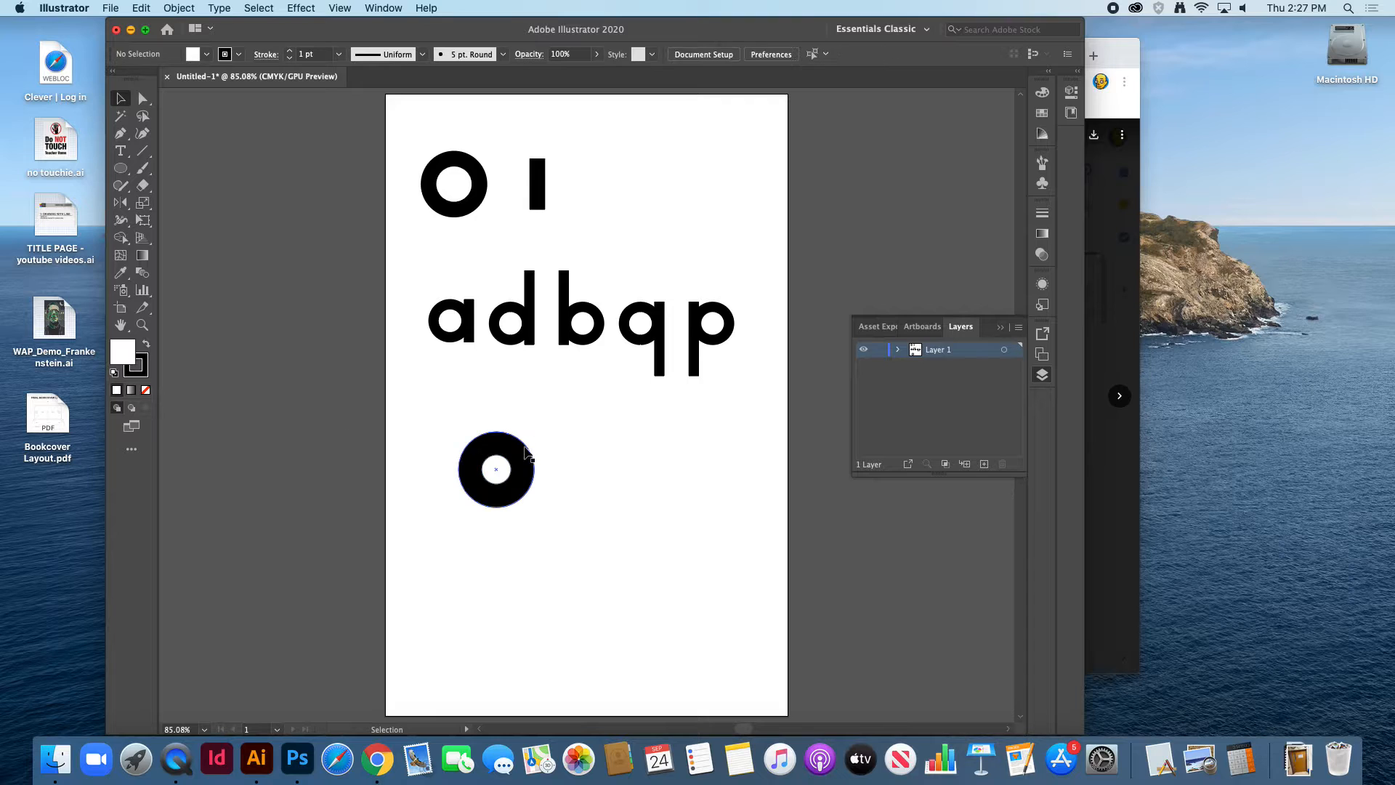
- Draw another circle to the right of the ring with the Ellipse tool and set its stroke to 60 pt
click(124, 171)
drag(569, 456, 623, 523)
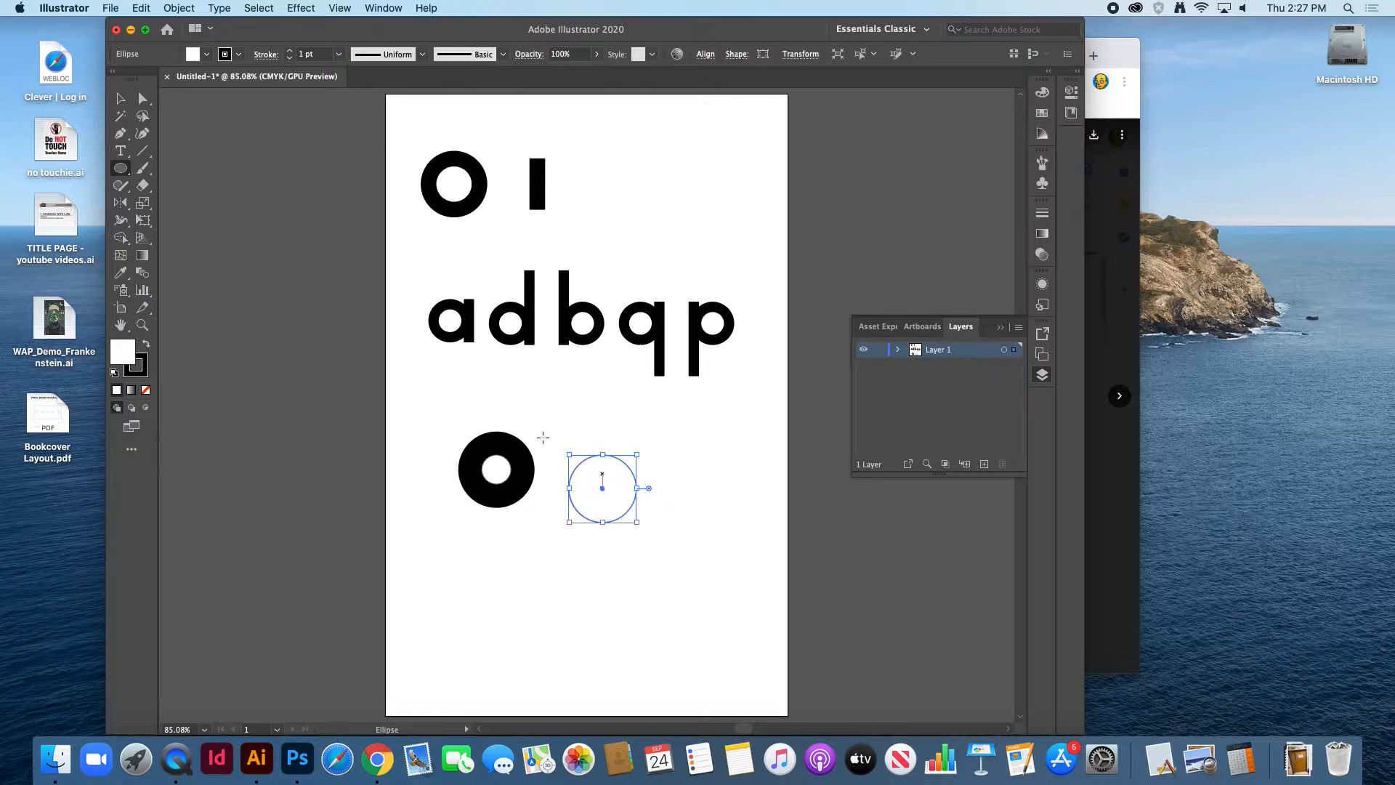
click(338, 56)
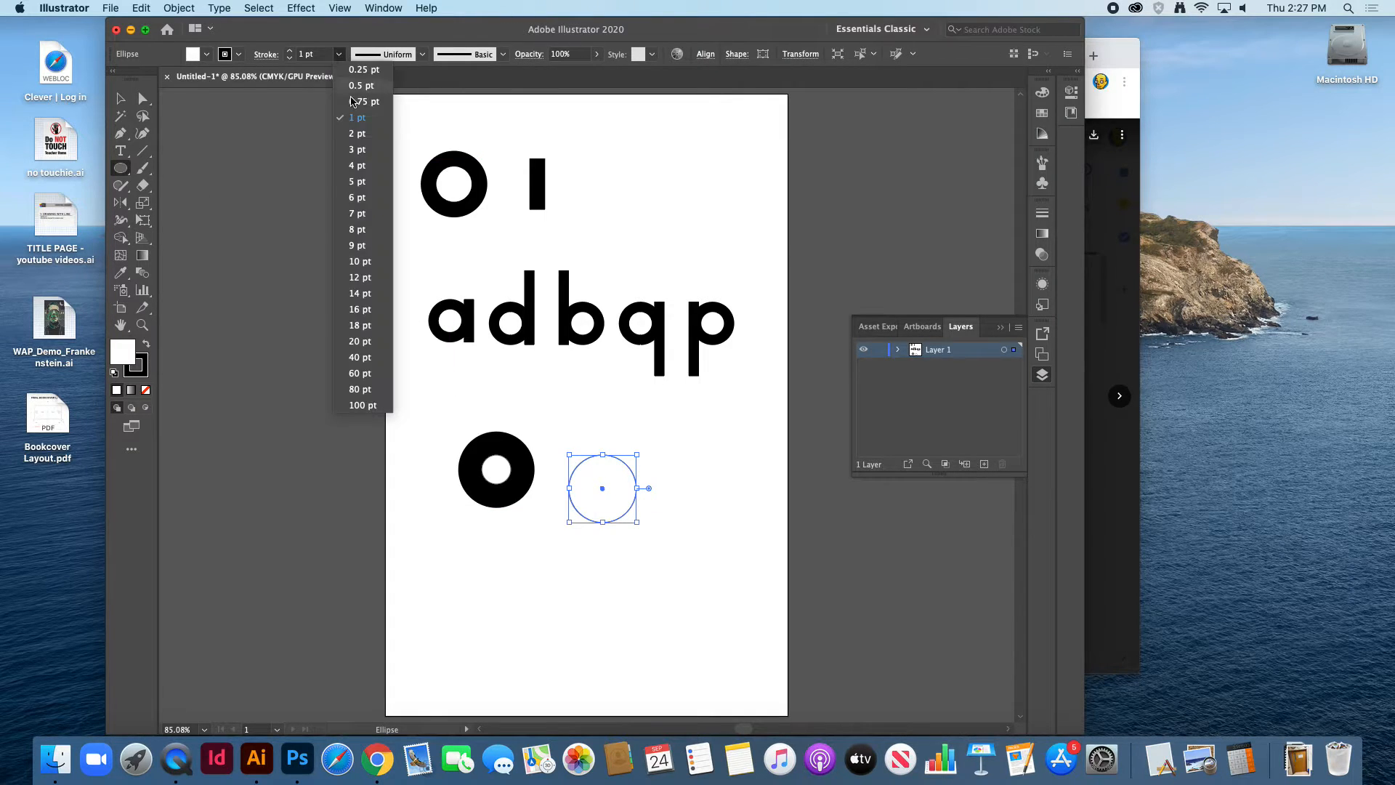
click(360, 368)
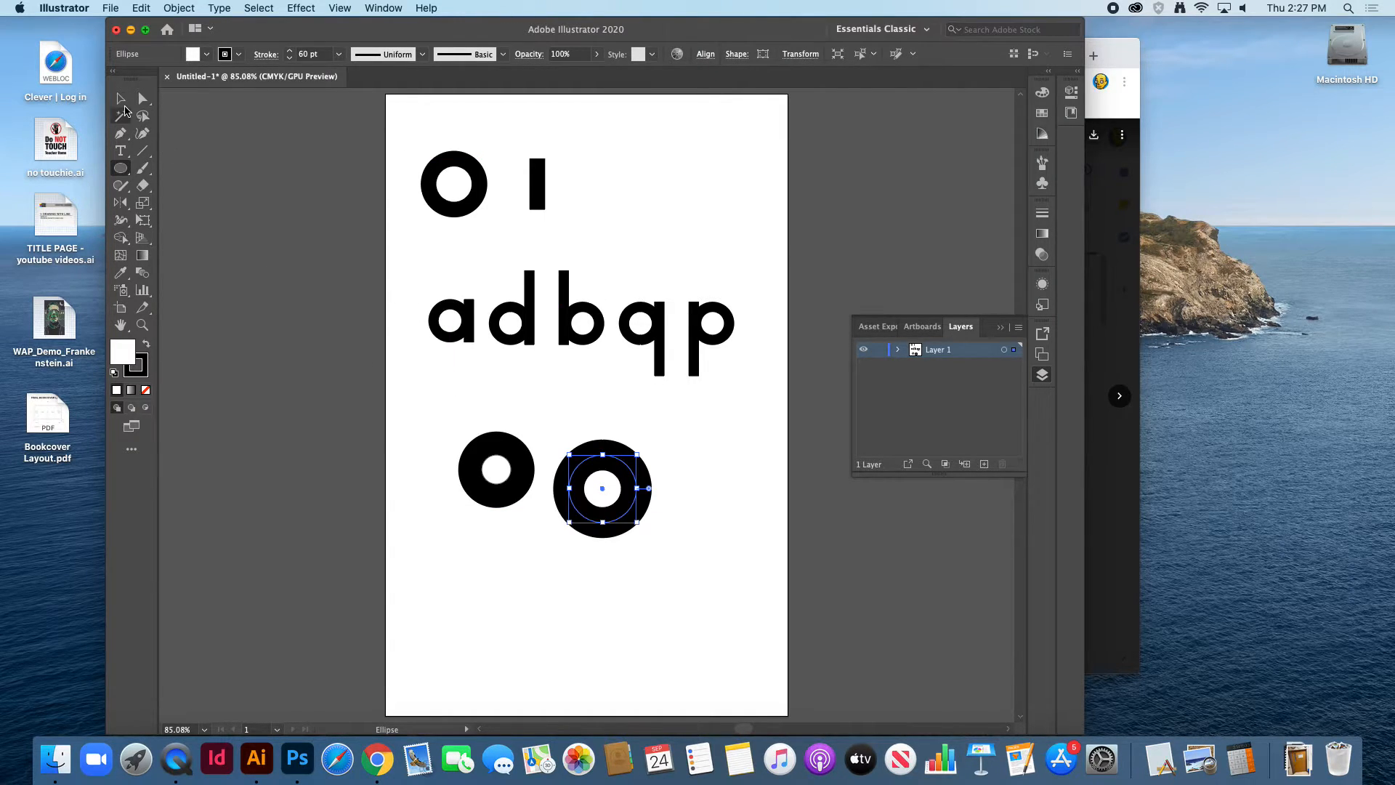
- Draw a tall narrow rectangle at the 60 pt circle's lower right, with a black fill and no stroke
click(129, 170)
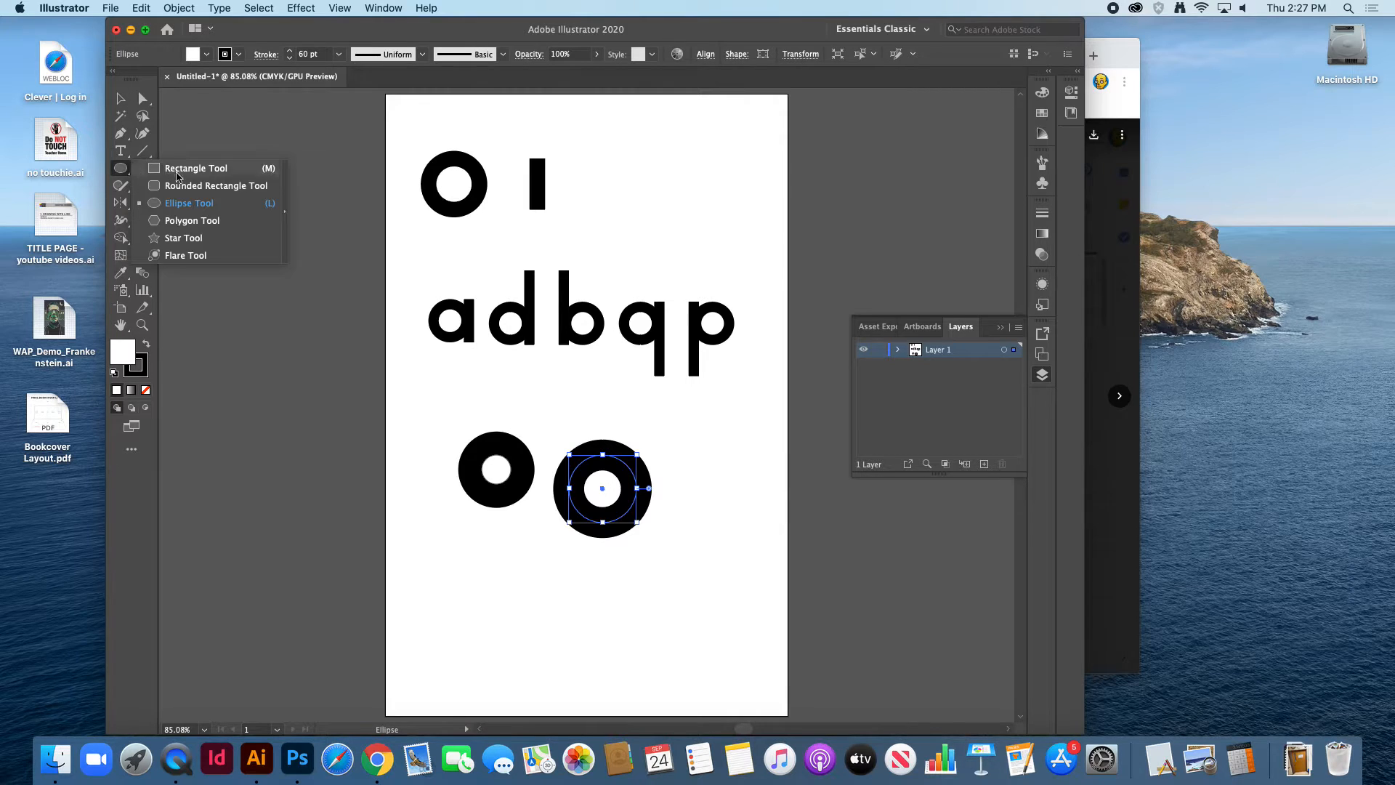
click(195, 168)
mouse_move(664, 493)
mouse_down()
mouse_move(601, 642)
mouse_move(633, 637)
mouse_up()
click(122, 99)
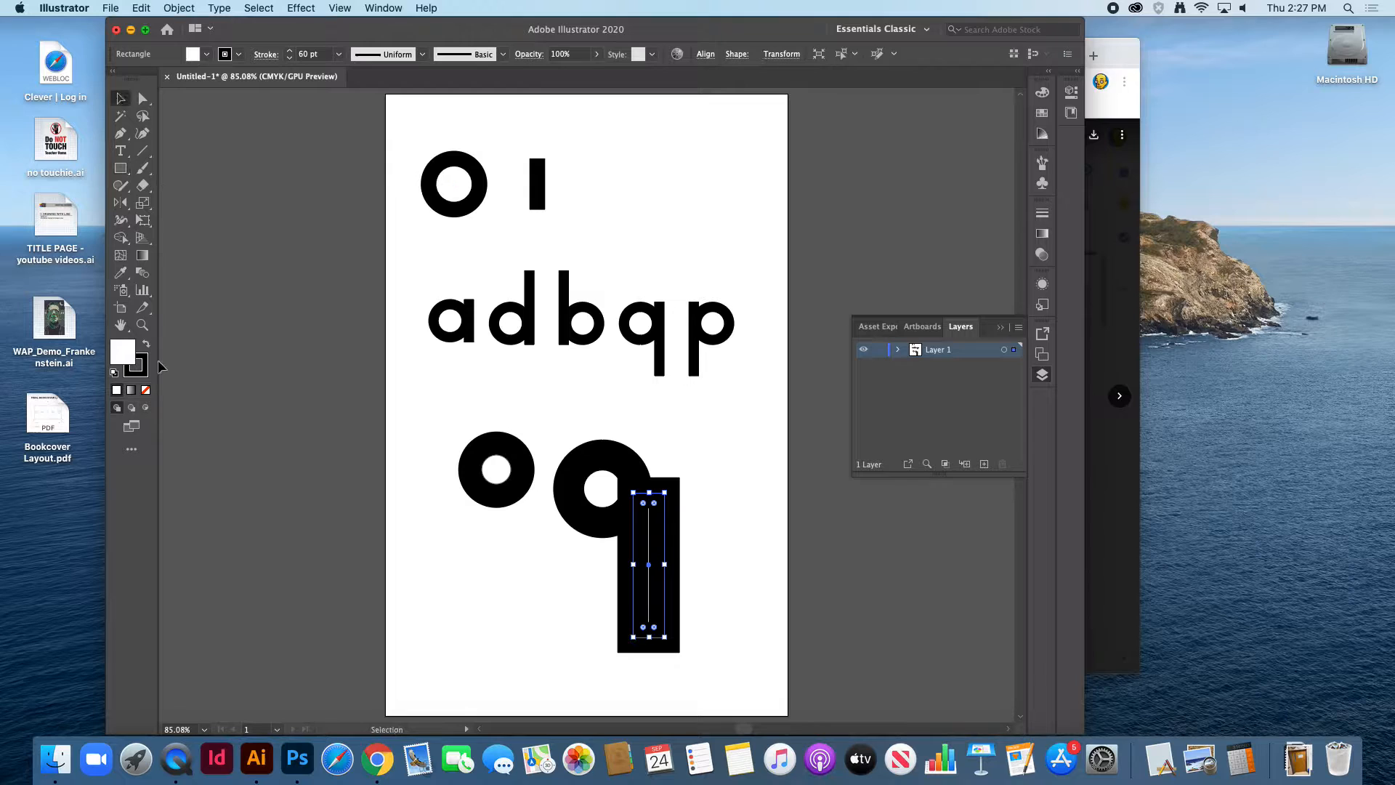
click(147, 348)
click(145, 369)
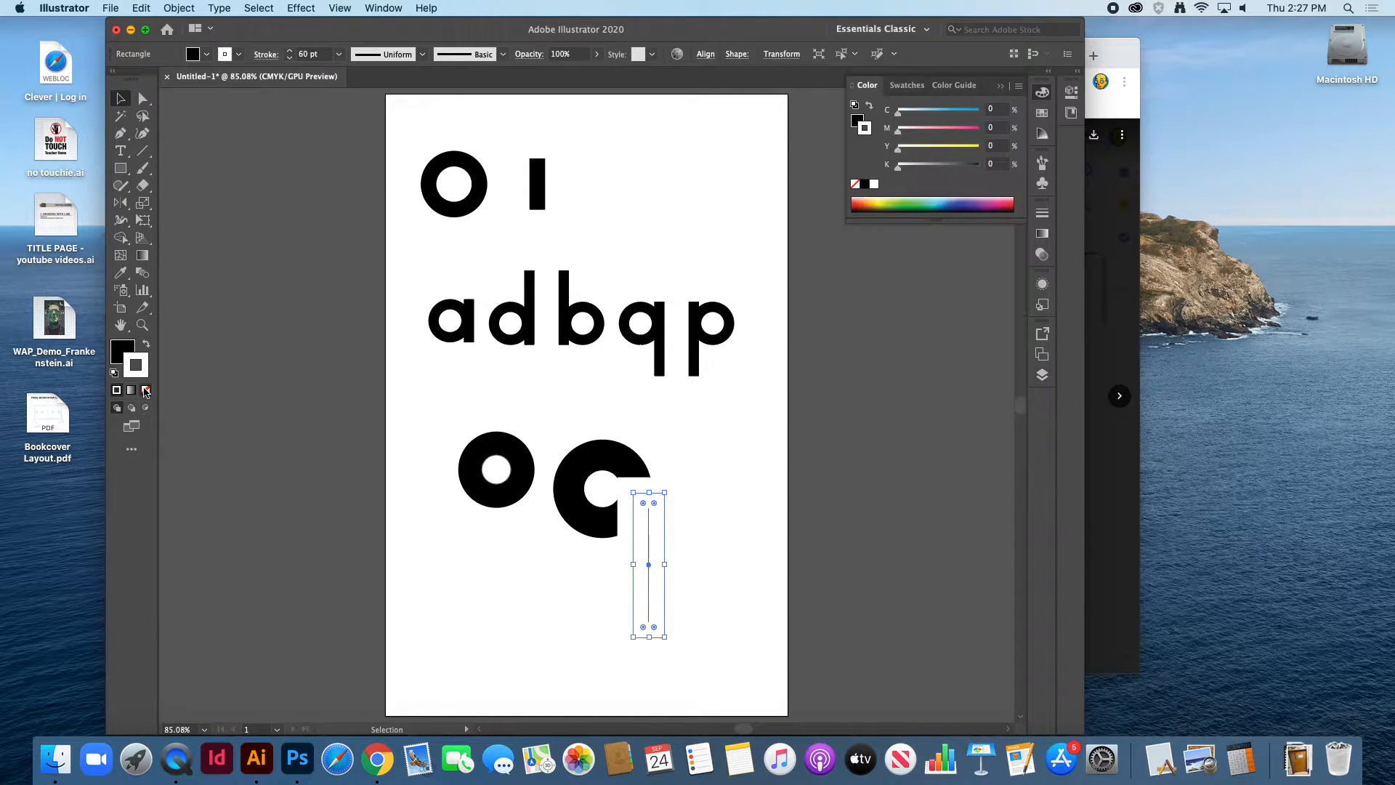
click(145, 391)
- Move the black rectangle onto the left edge of the 60 pt circle to form a lowercase b
click(712, 497)
drag(647, 524, 568, 425)
click(666, 519)
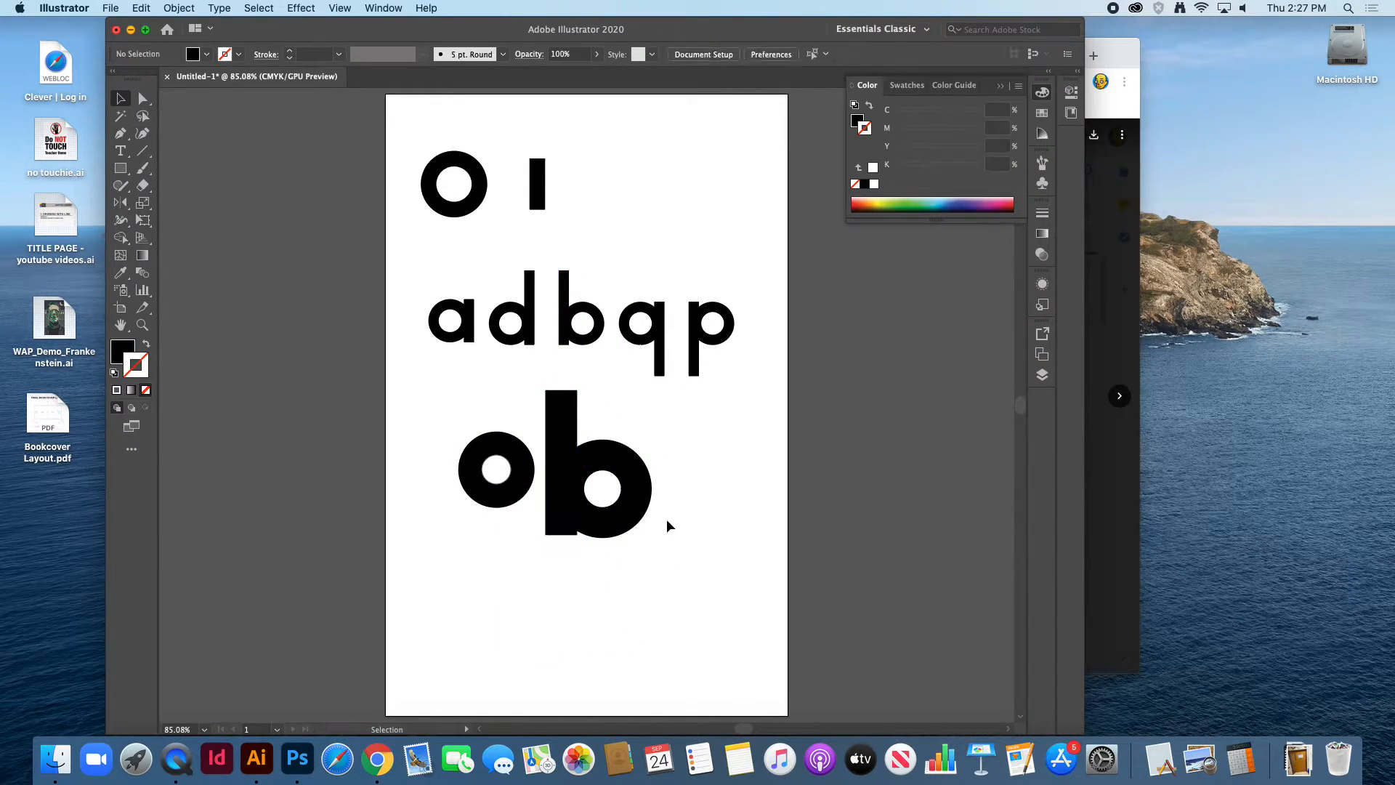
- Select the filled ring and the parts of the large b in turn to compare how their shapes are built
click(526, 469)
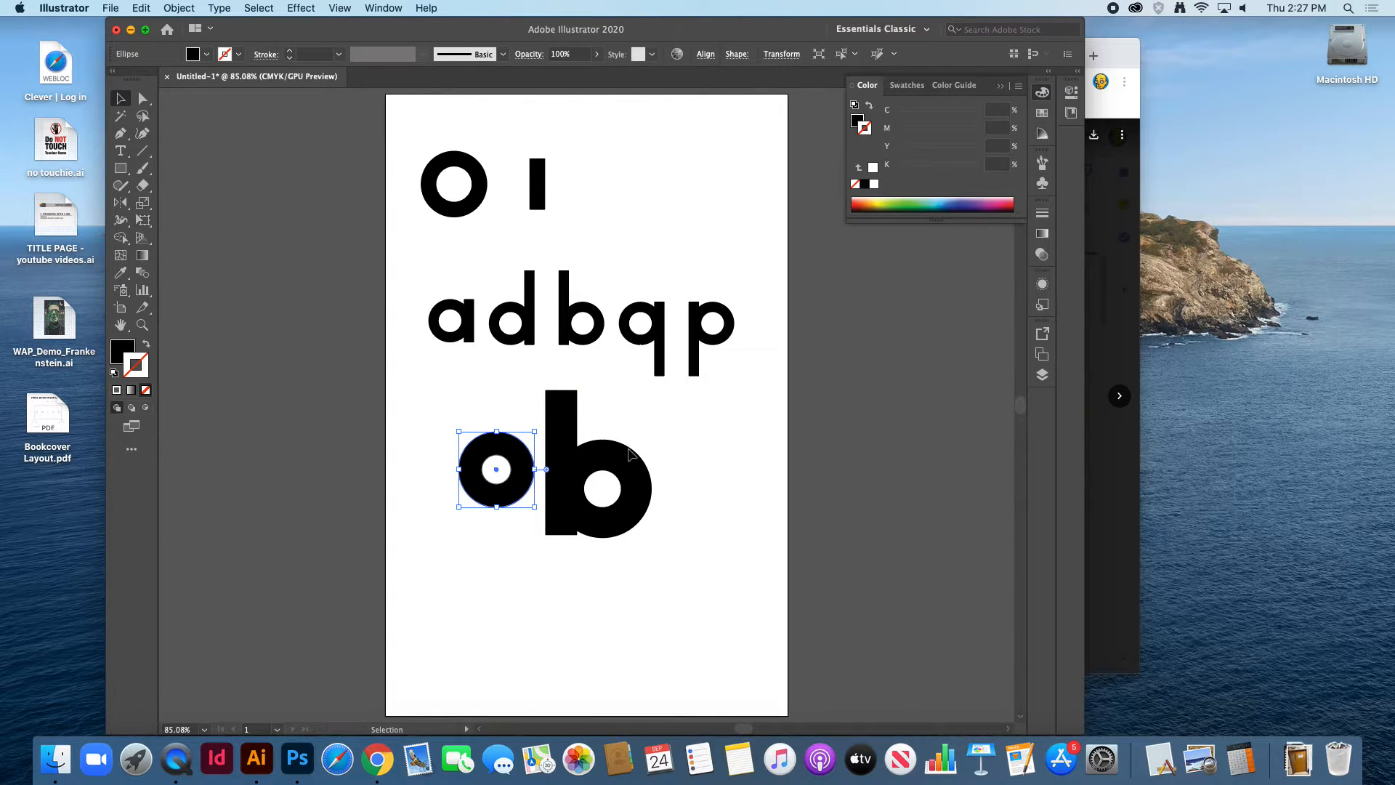
drag(627, 470, 558, 562)
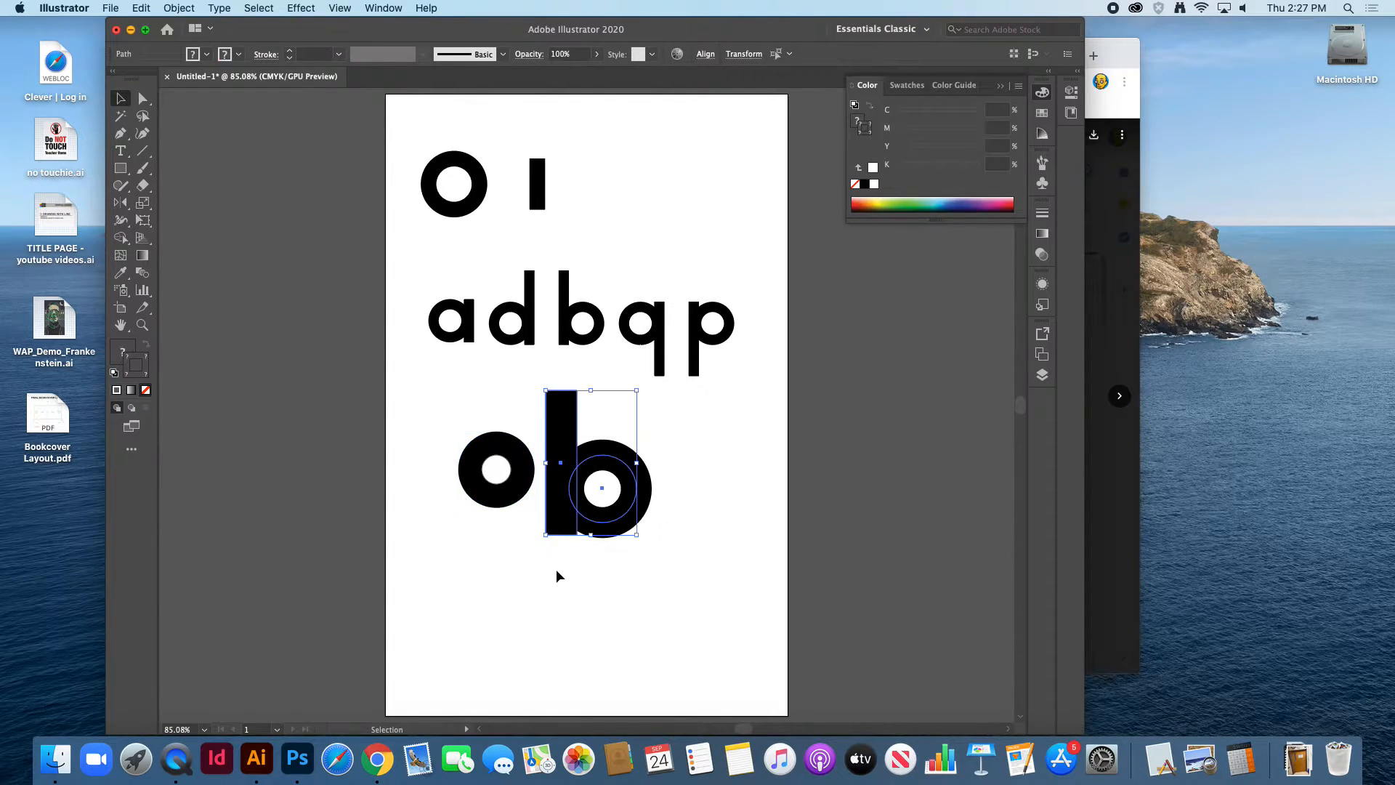
drag(616, 523, 580, 556)
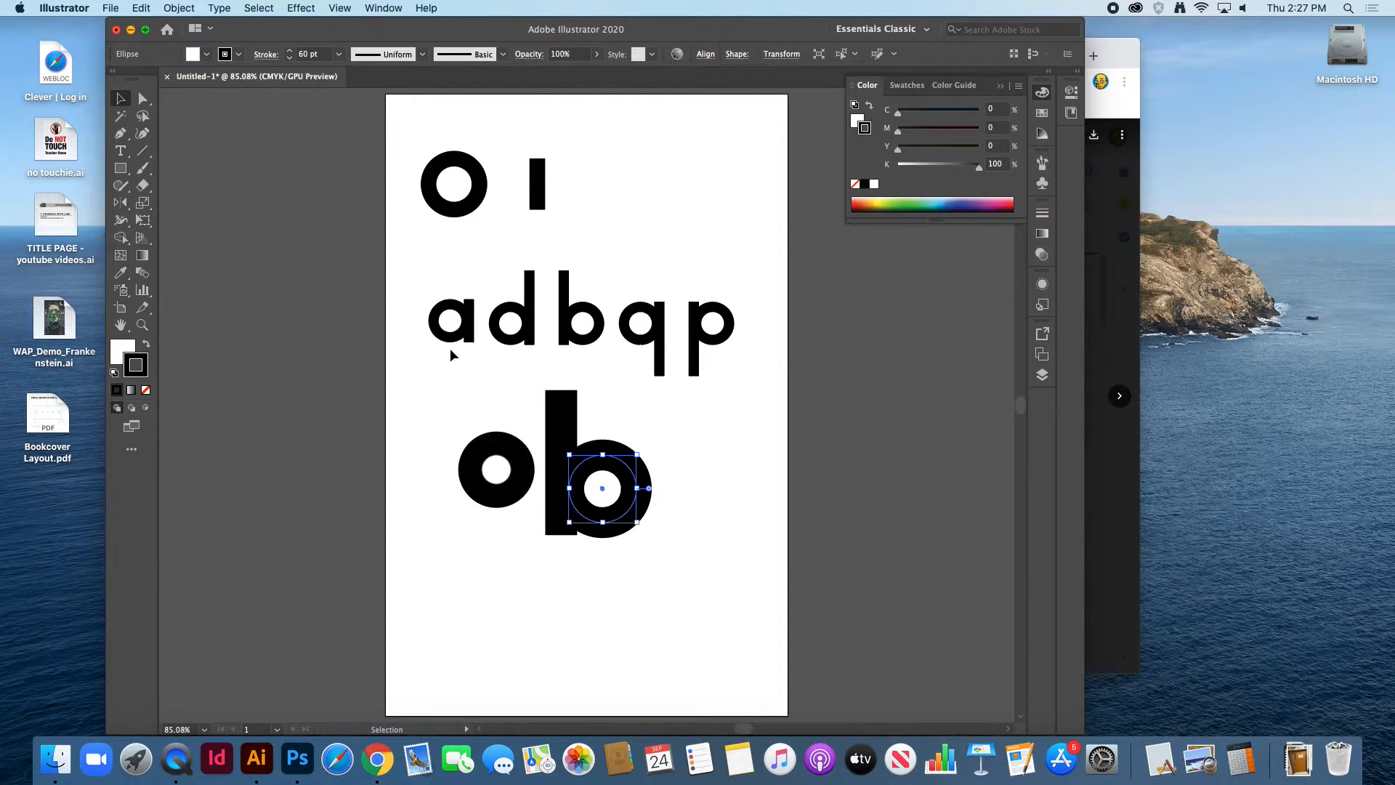
key(a)
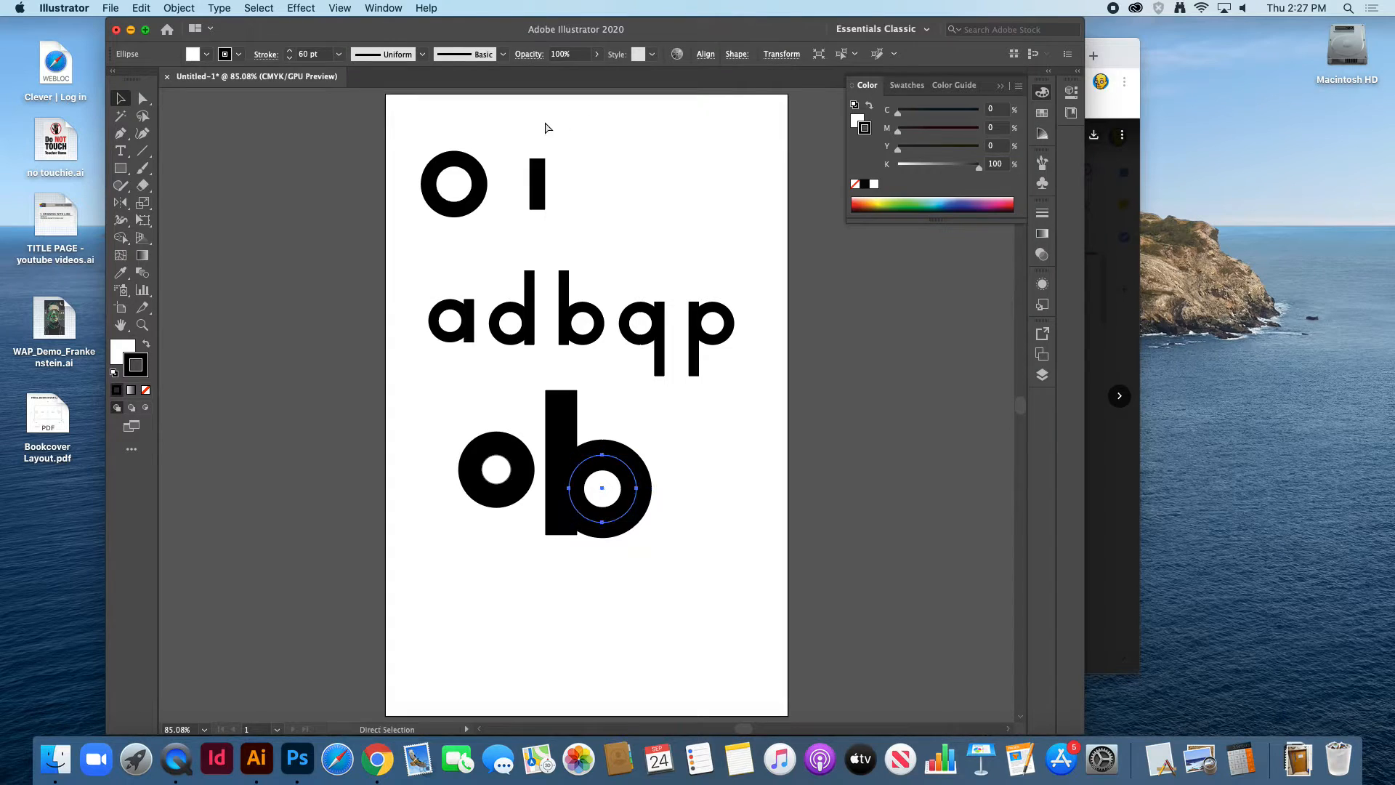
key(v)
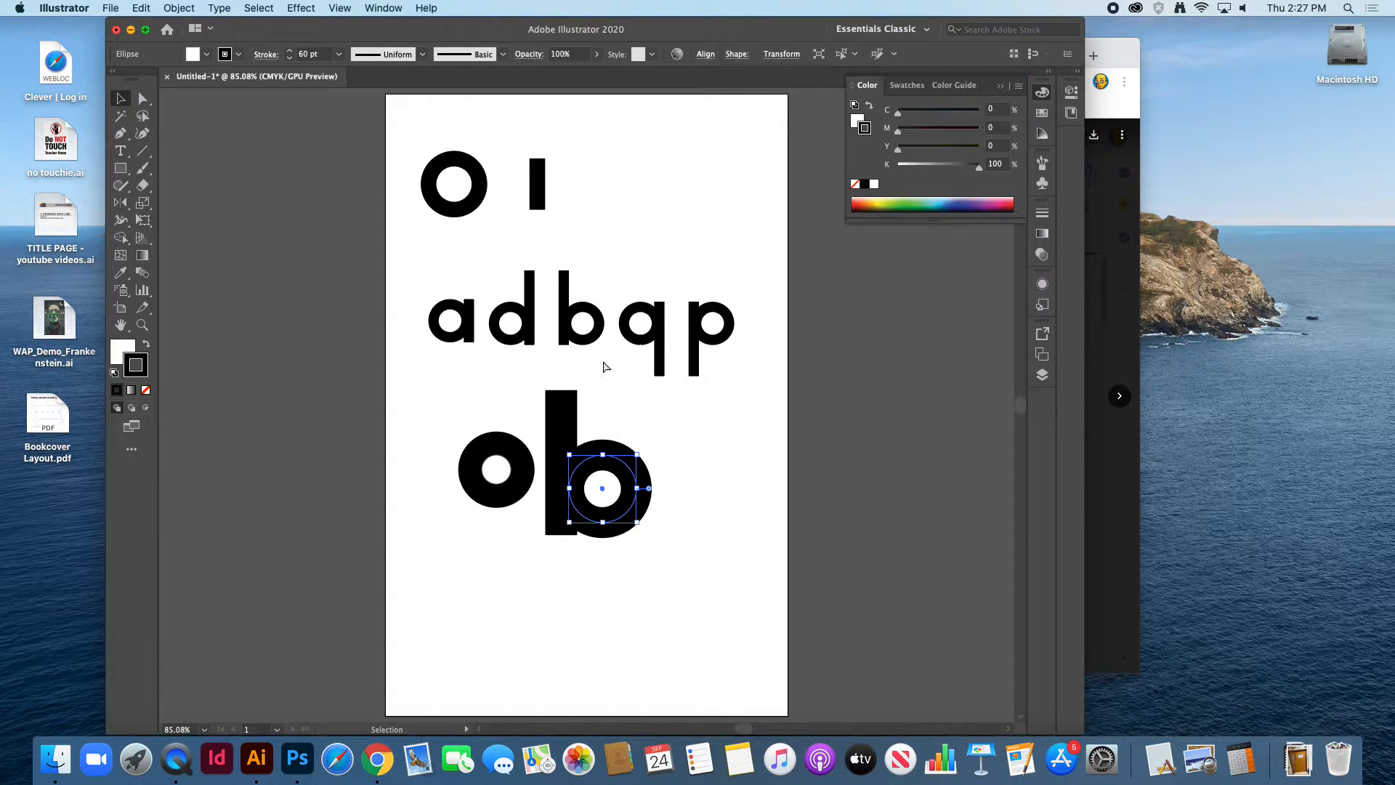
- Show the rulers and place a horizontal guide along the baseline of the adbqp letter row
key(super+r)
key(space)
drag(606, 229, 536, 237)
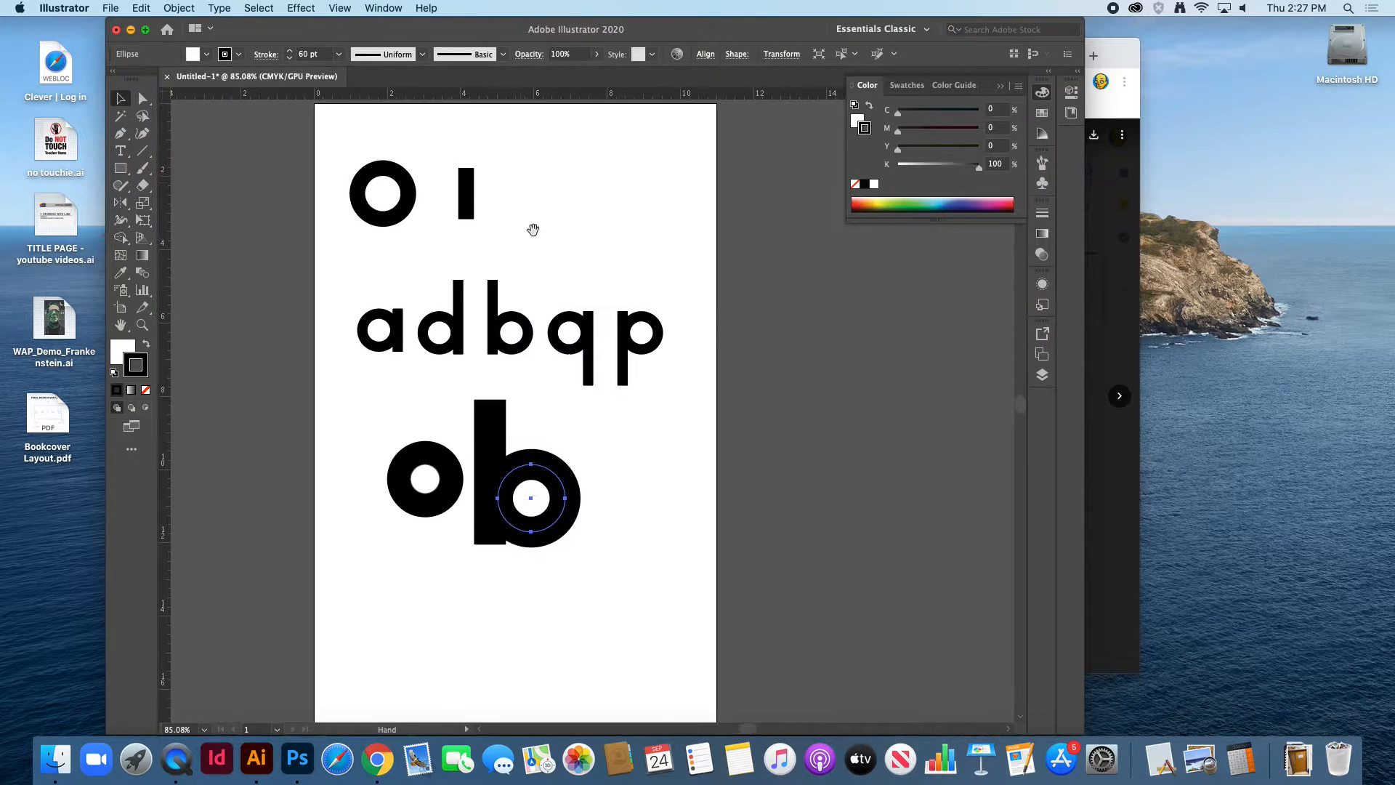
drag(505, 94, 514, 353)
click(522, 401)
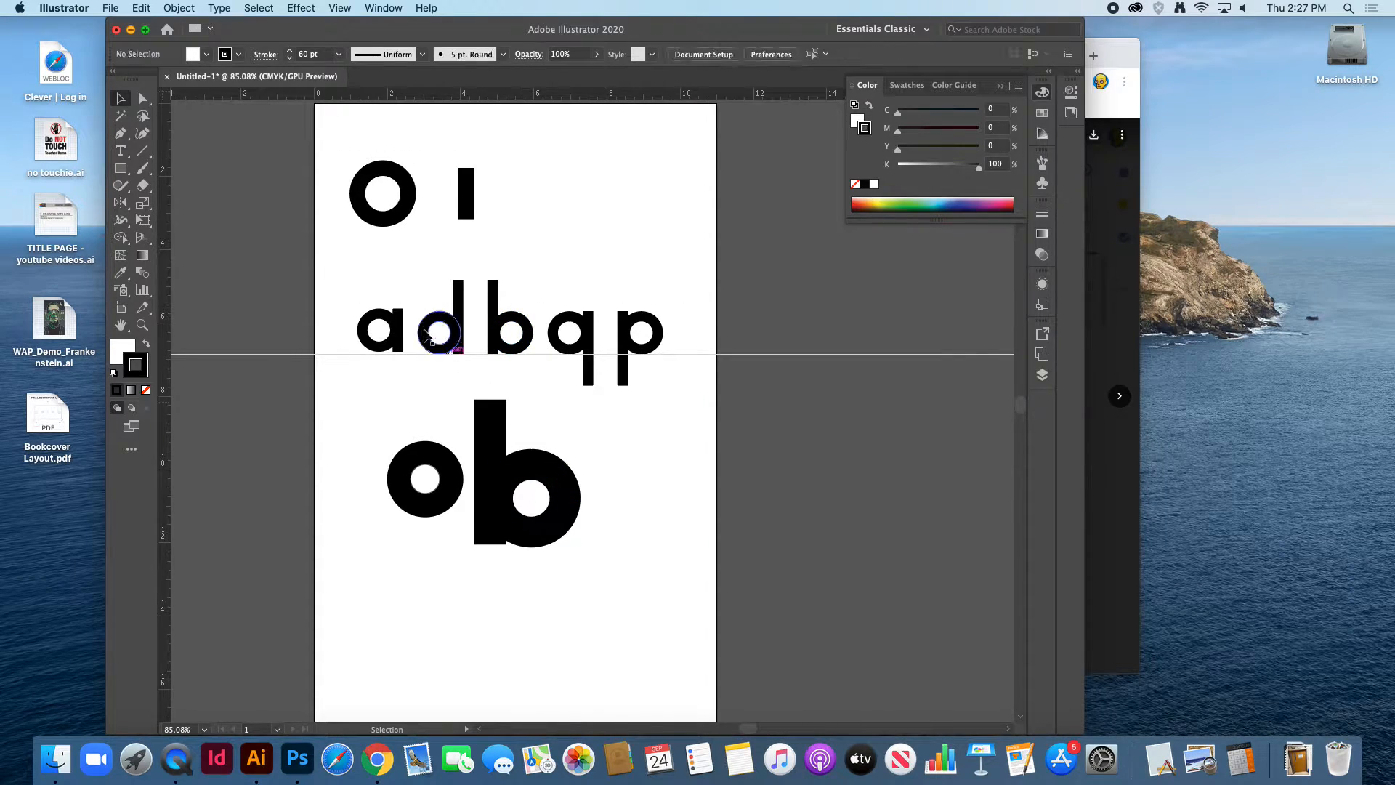
- Nudge the small a down so that it sits on the baseline guide
click(364, 330)
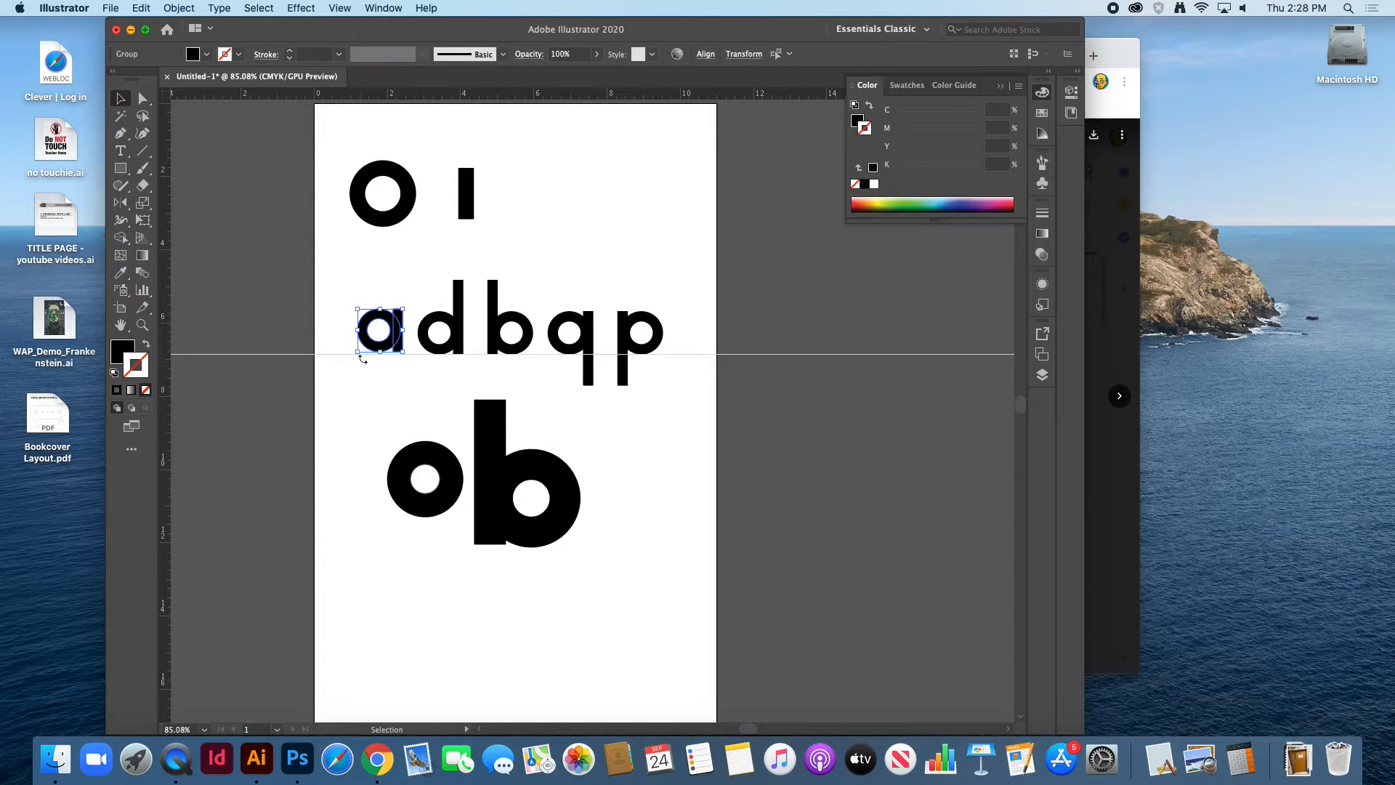
key(Down)
key(Down)
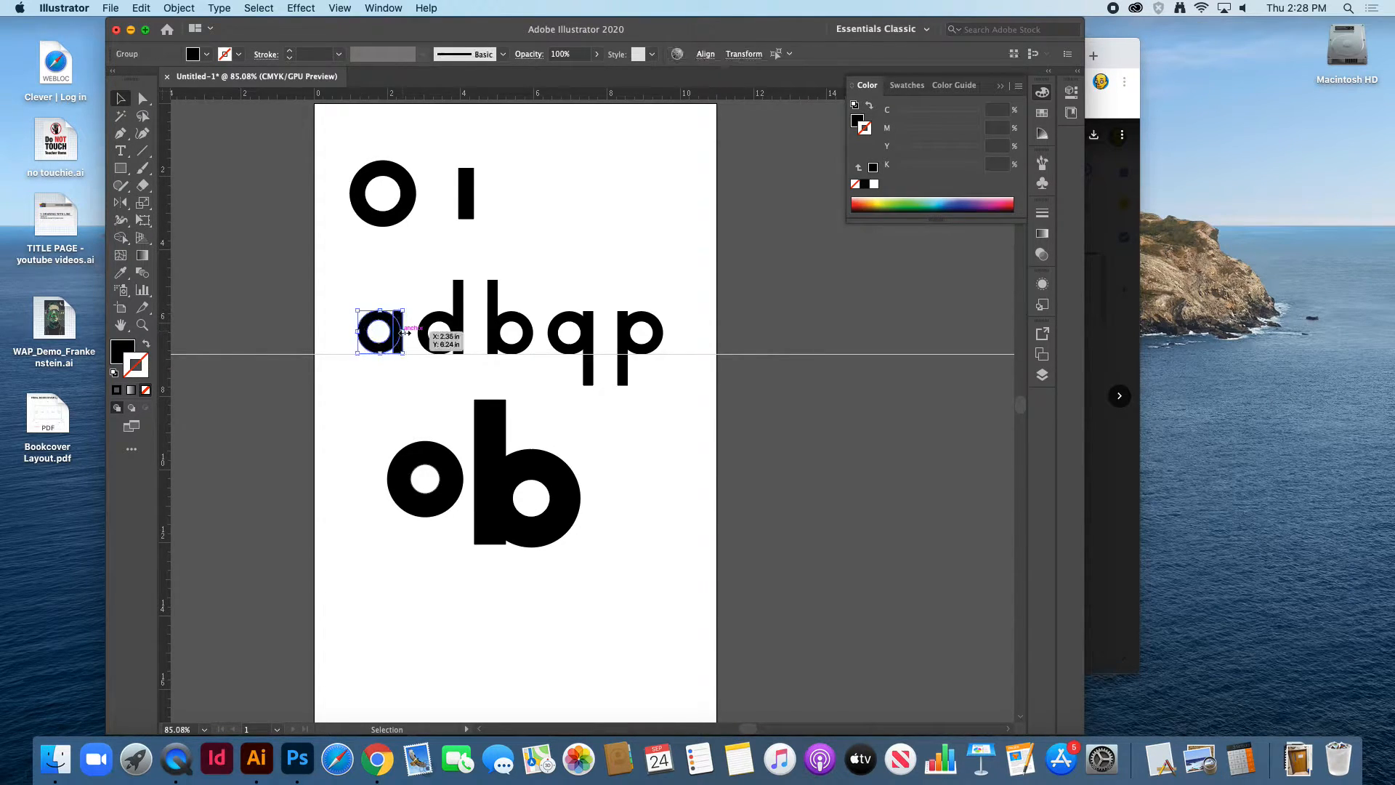
click(415, 391)
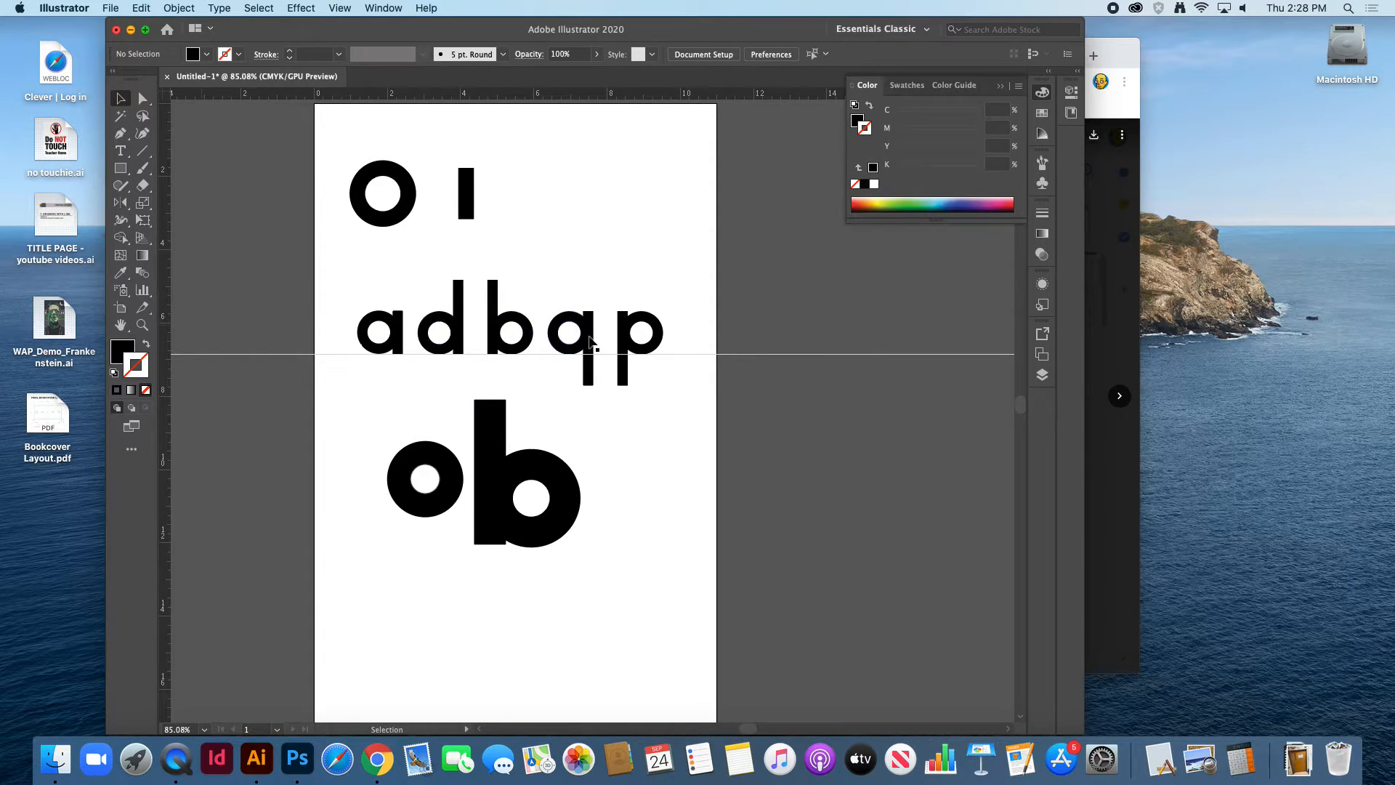
- Delete the large o and b, and place a copy of the small a's ring in the empty area below the letter row
drag(333, 405, 661, 573)
key(Delete)
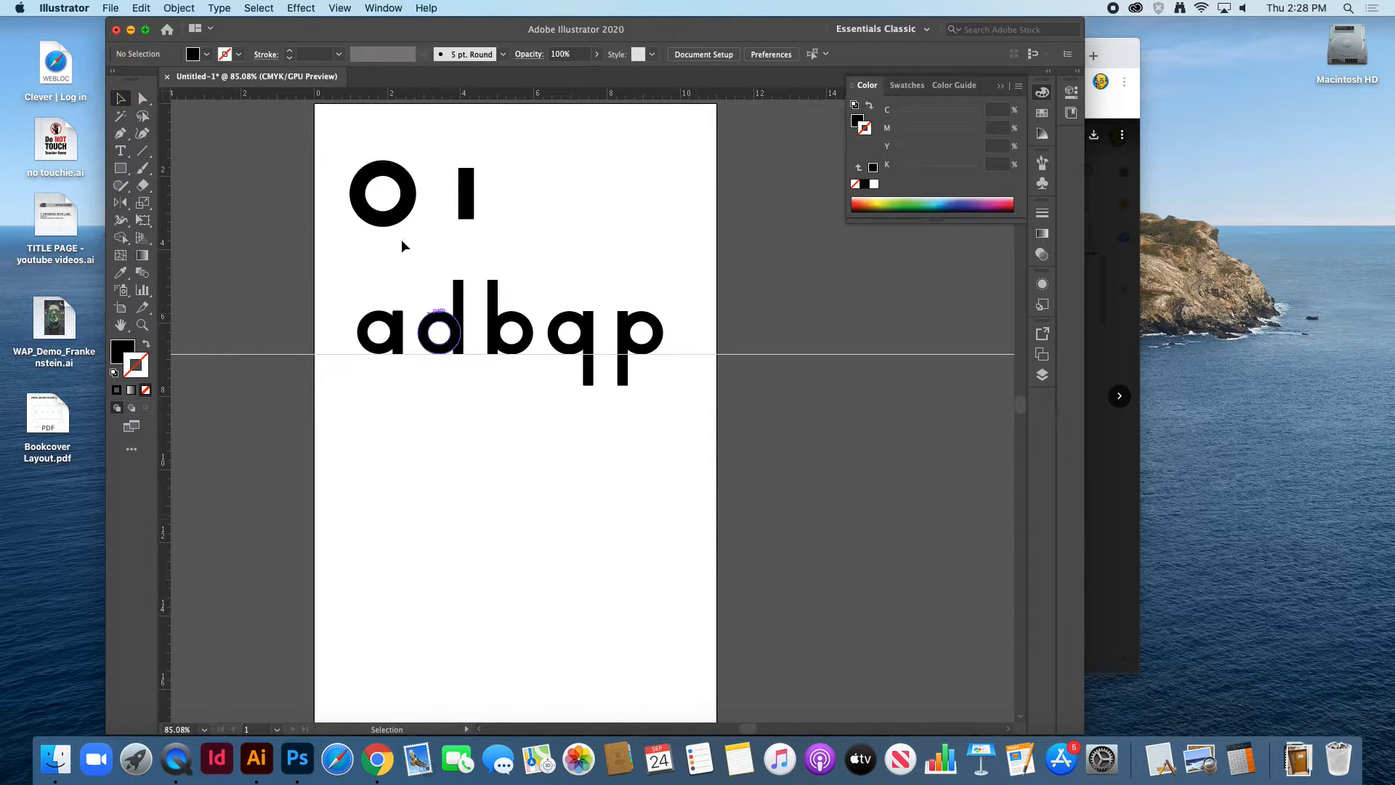
drag(381, 336, 399, 483)
key(super+equal)
key(super+equal)
drag(857, 396, 515, 441)
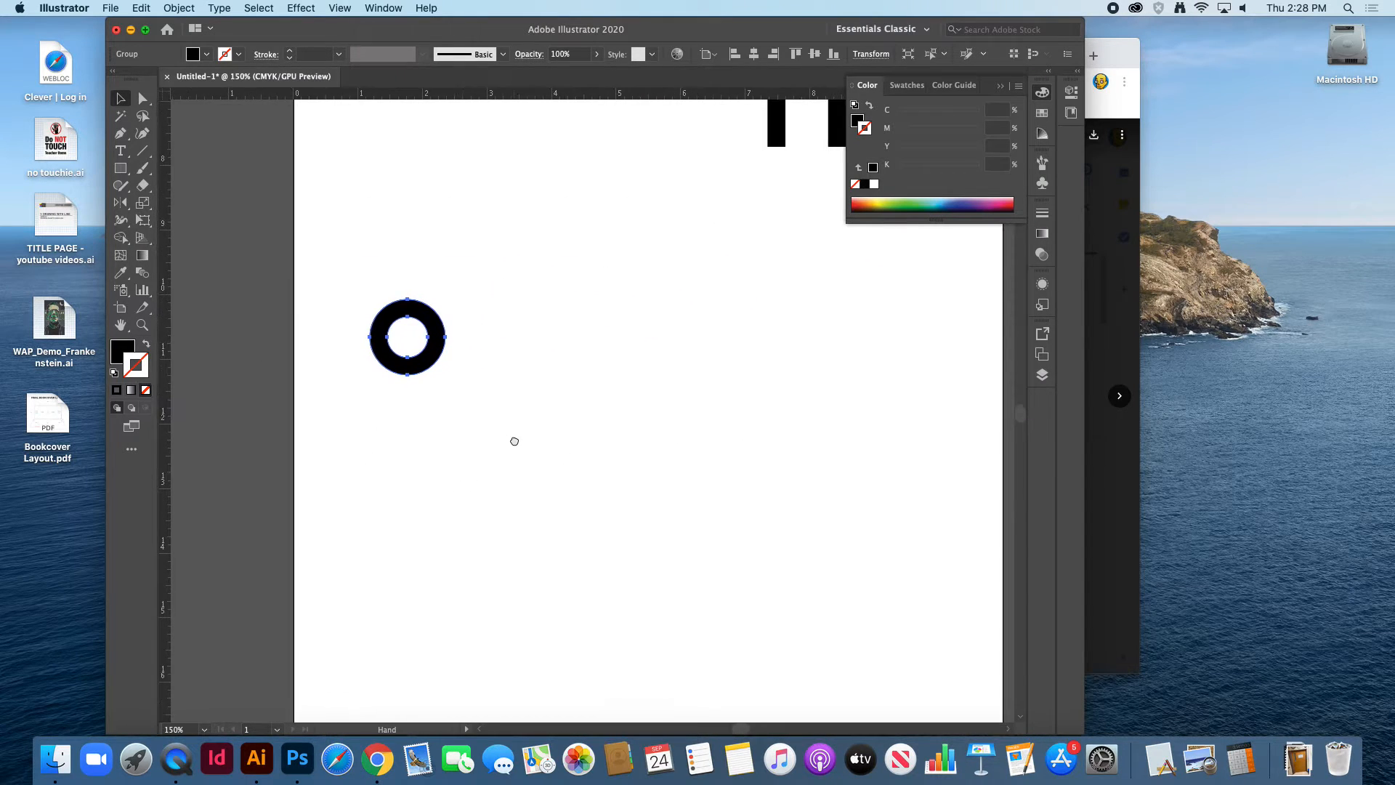
- Draw a small rectangle across the ring's right side and fill it white to form a lowercase c
key(m)
drag(498, 261, 424, 420)
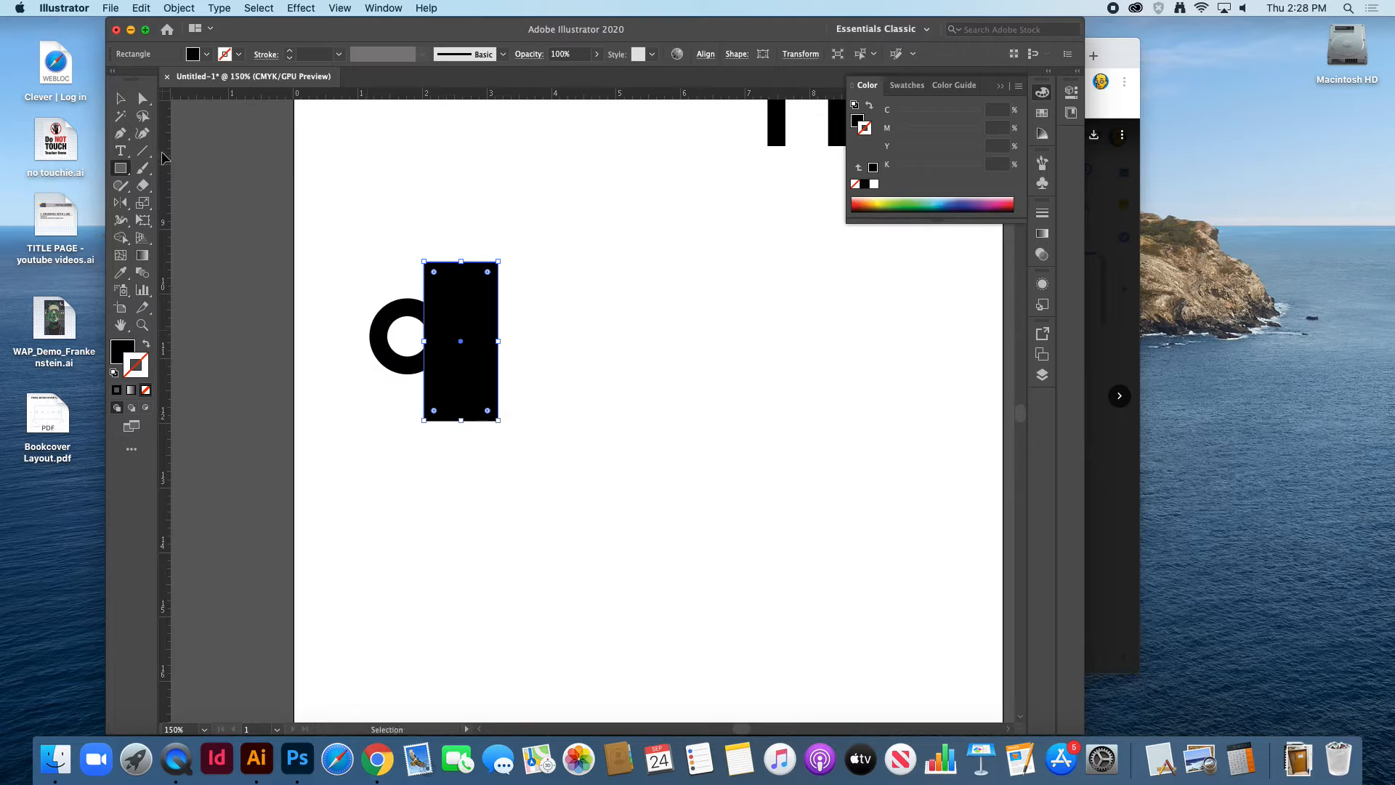
key(ctrl+z)
drag(484, 316, 447, 336)
click(121, 99)
click(208, 55)
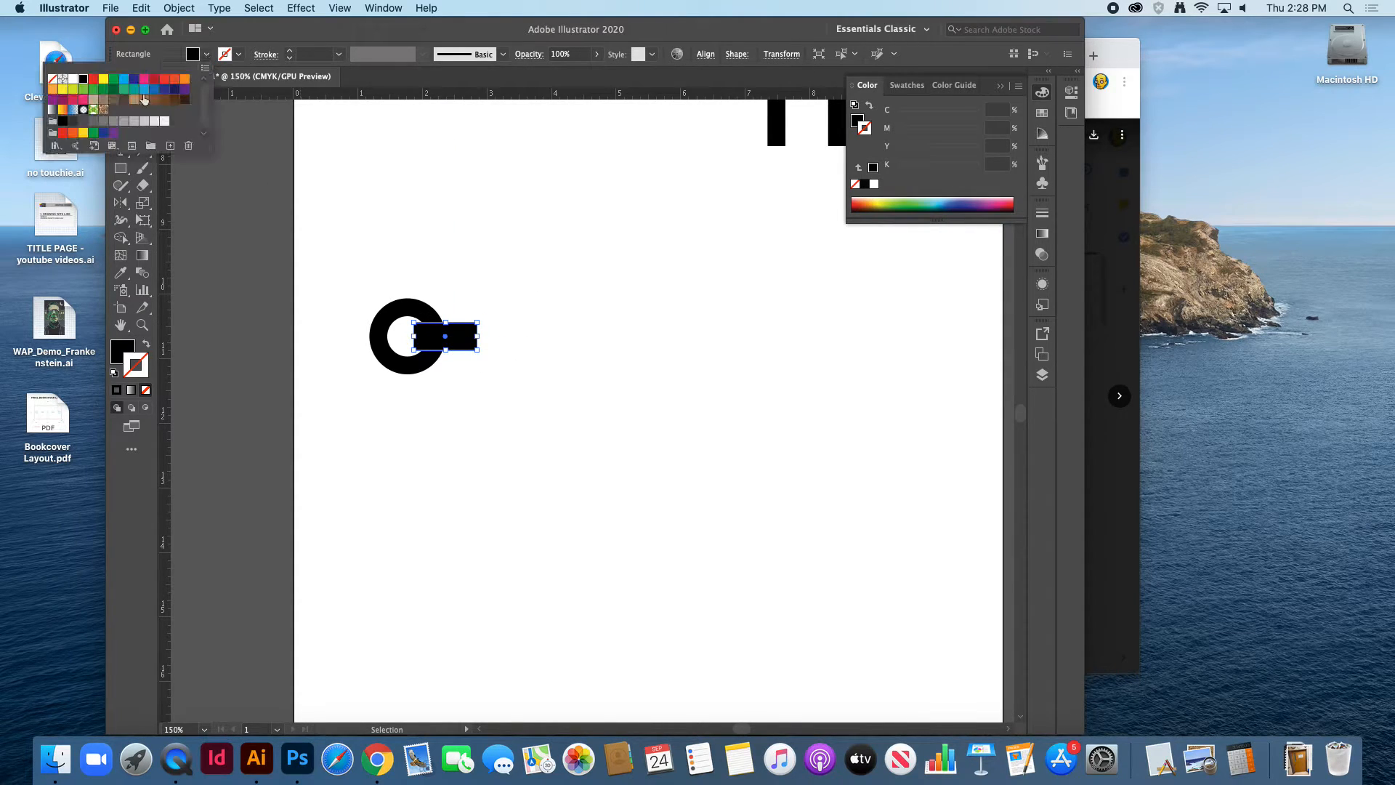
click(73, 80)
click(495, 218)
click(497, 218)
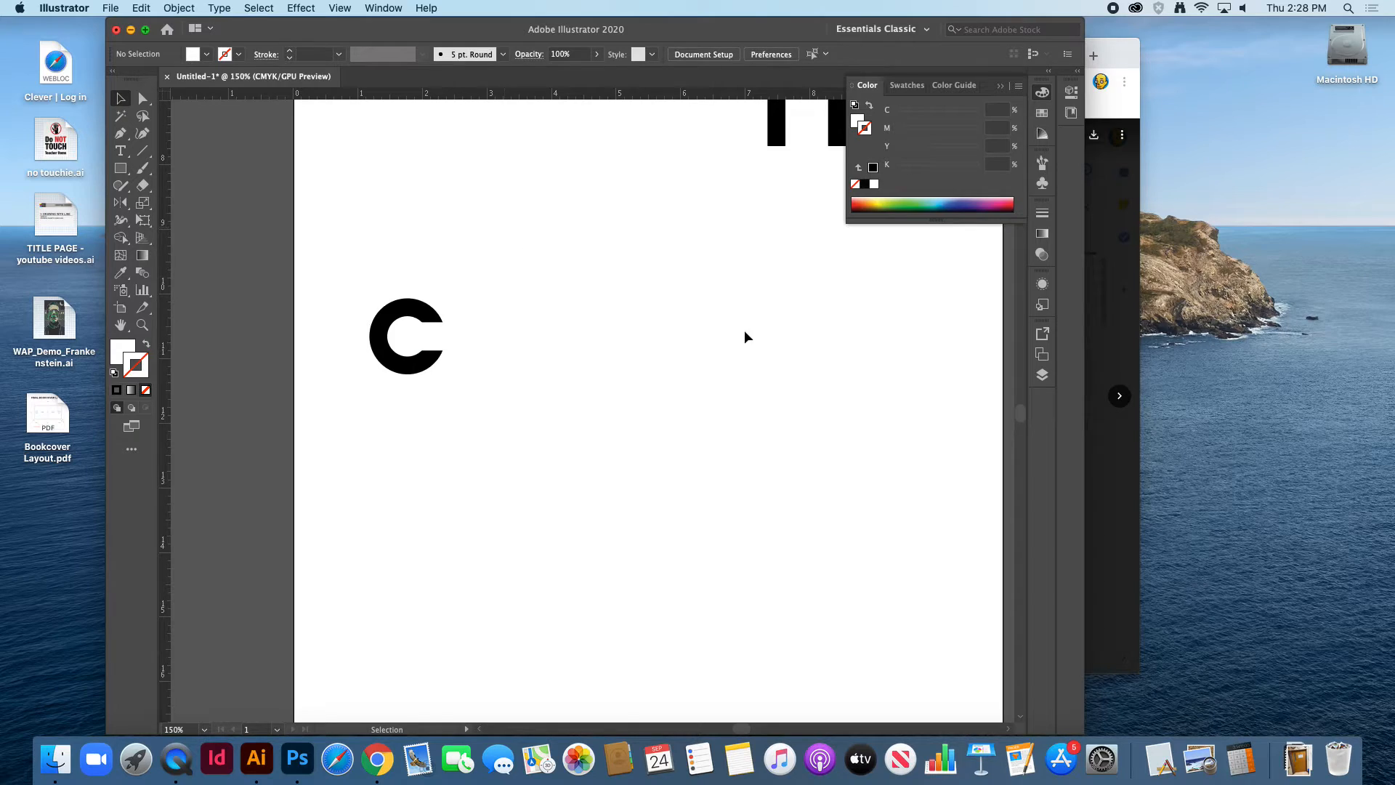
- Duplicate the ring together with its white rectangle to the right of the c
click(461, 339)
click(511, 338)
click(431, 315)
shift+click(461, 337)
drag(459, 343, 656, 342)
click(718, 387)
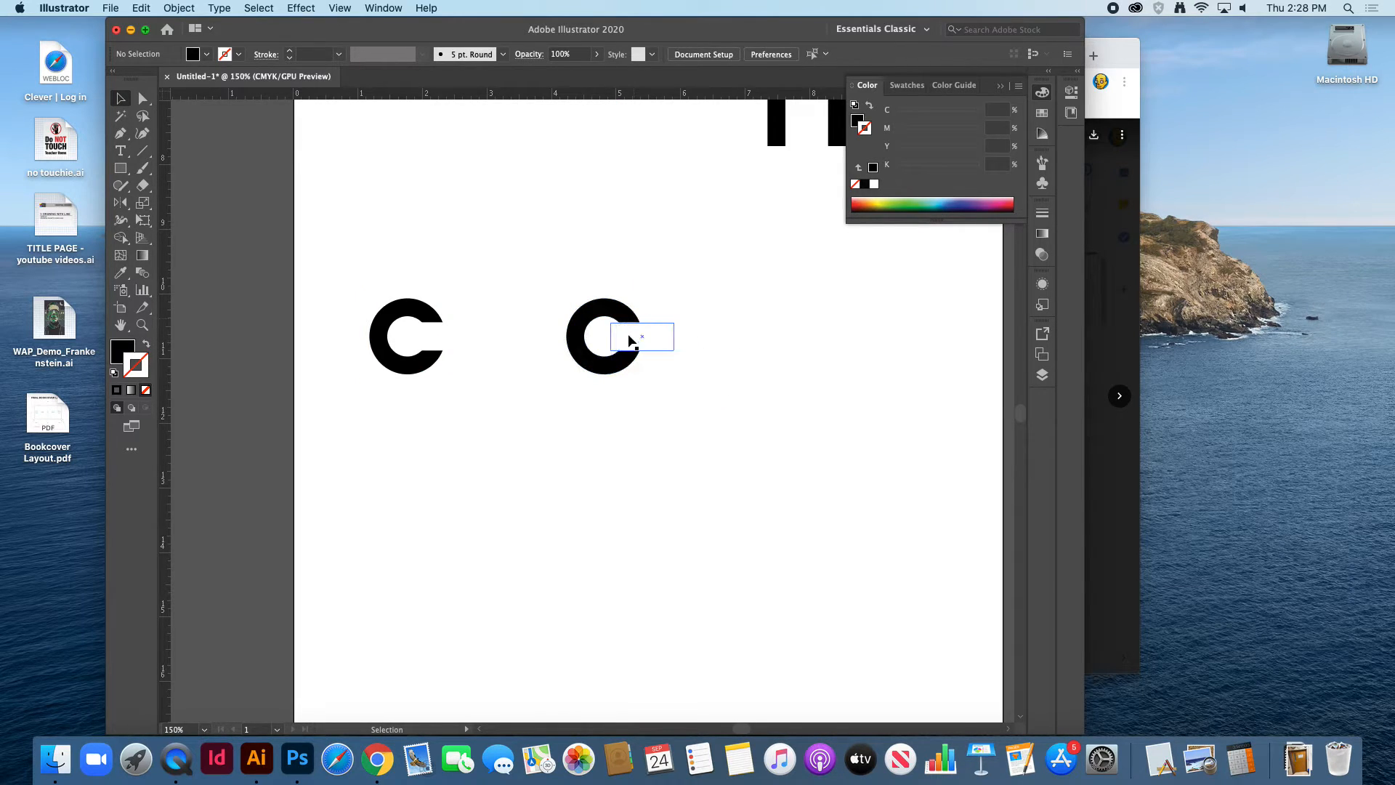
- Reduce the height of the copied white rectangle by lowering its top edge
click(640, 328)
drag(643, 323, 644, 336)
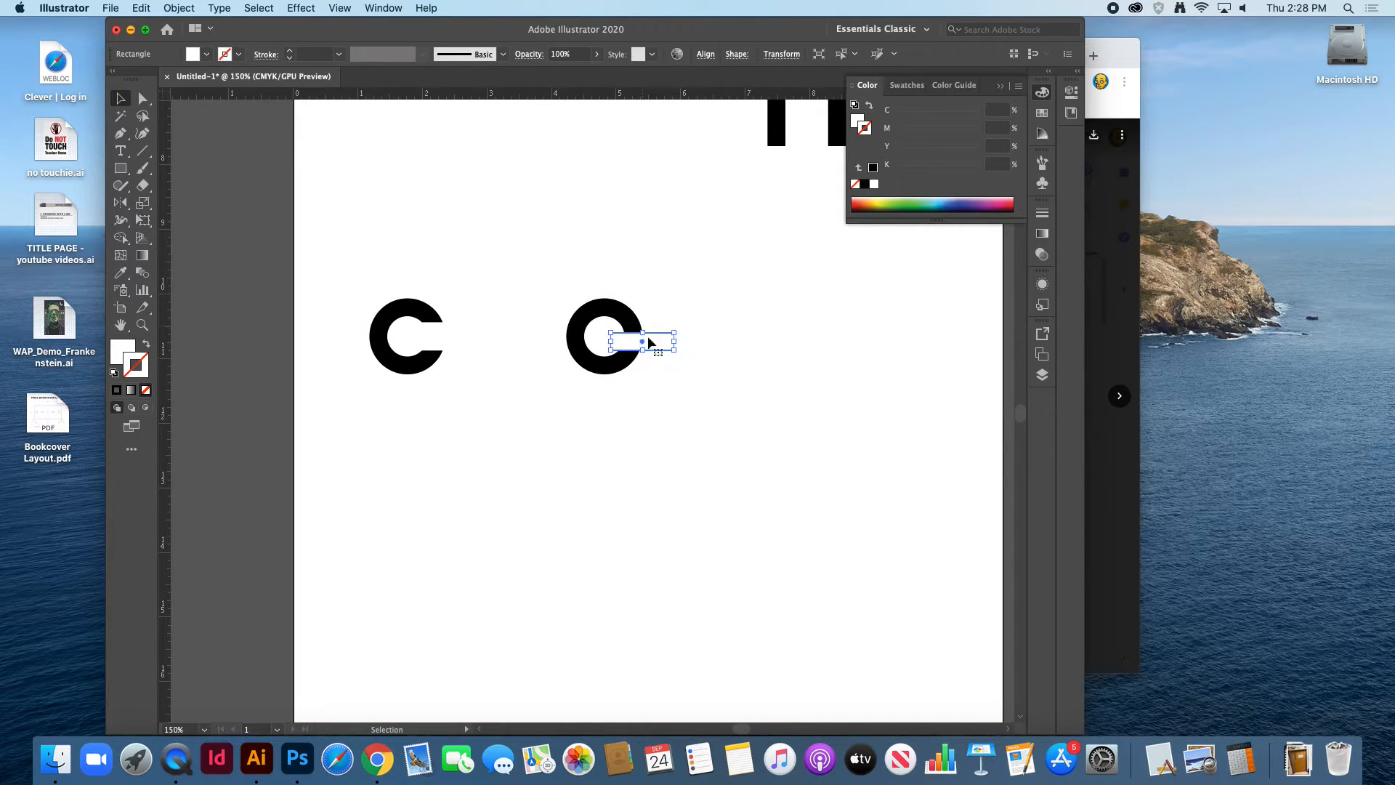
click(681, 386)
- Place a black horizontal bar across the second ring as the crossbar of an e and fit the white rectangle beneath it
drag(783, 136, 606, 334)
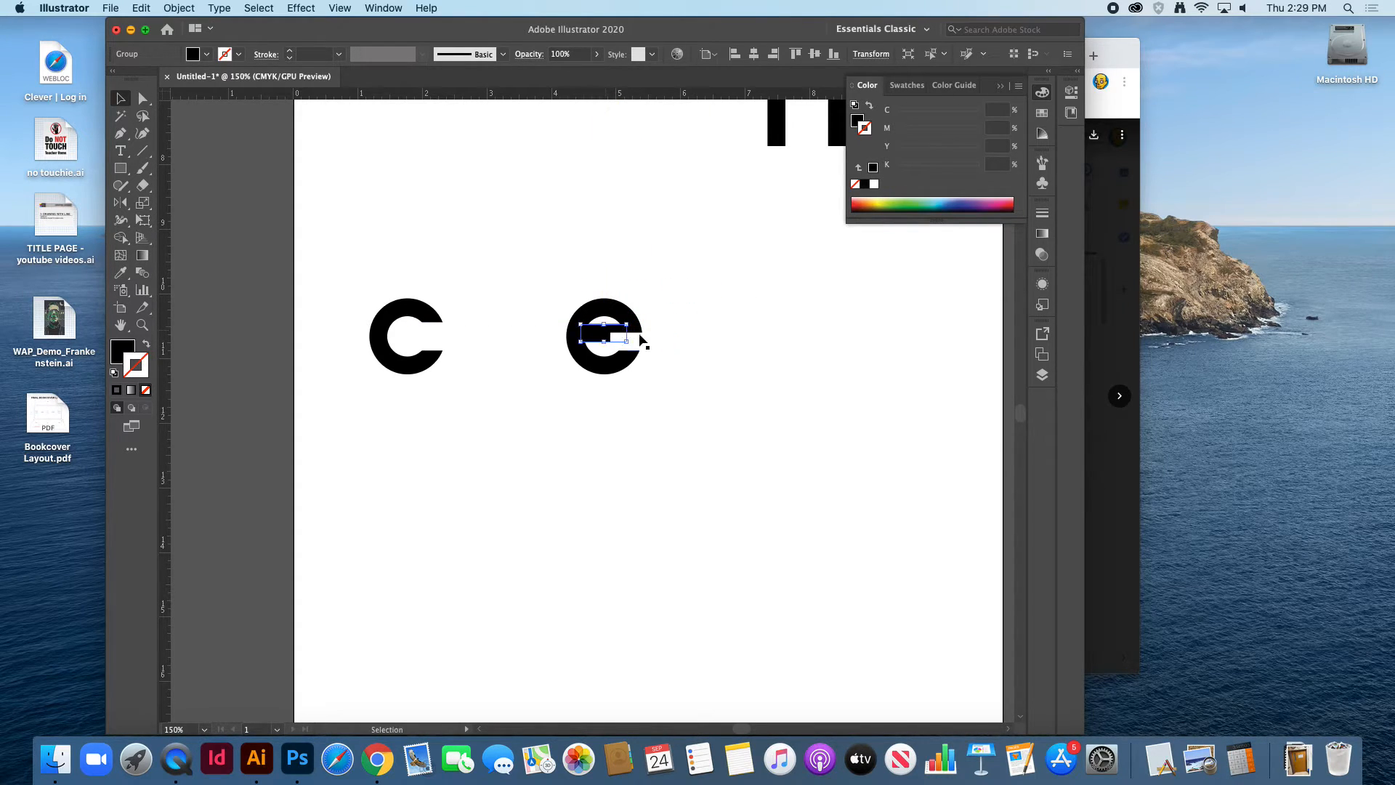
click(676, 335)
click(623, 338)
drag(651, 346, 646, 348)
click(664, 373)
click(644, 359)
click(673, 373)
click(621, 337)
drag(623, 341, 652, 364)
click(690, 398)
- Align the white rectangle's top edge with the underside of the e's crossbar
drag(542, 293, 776, 477)
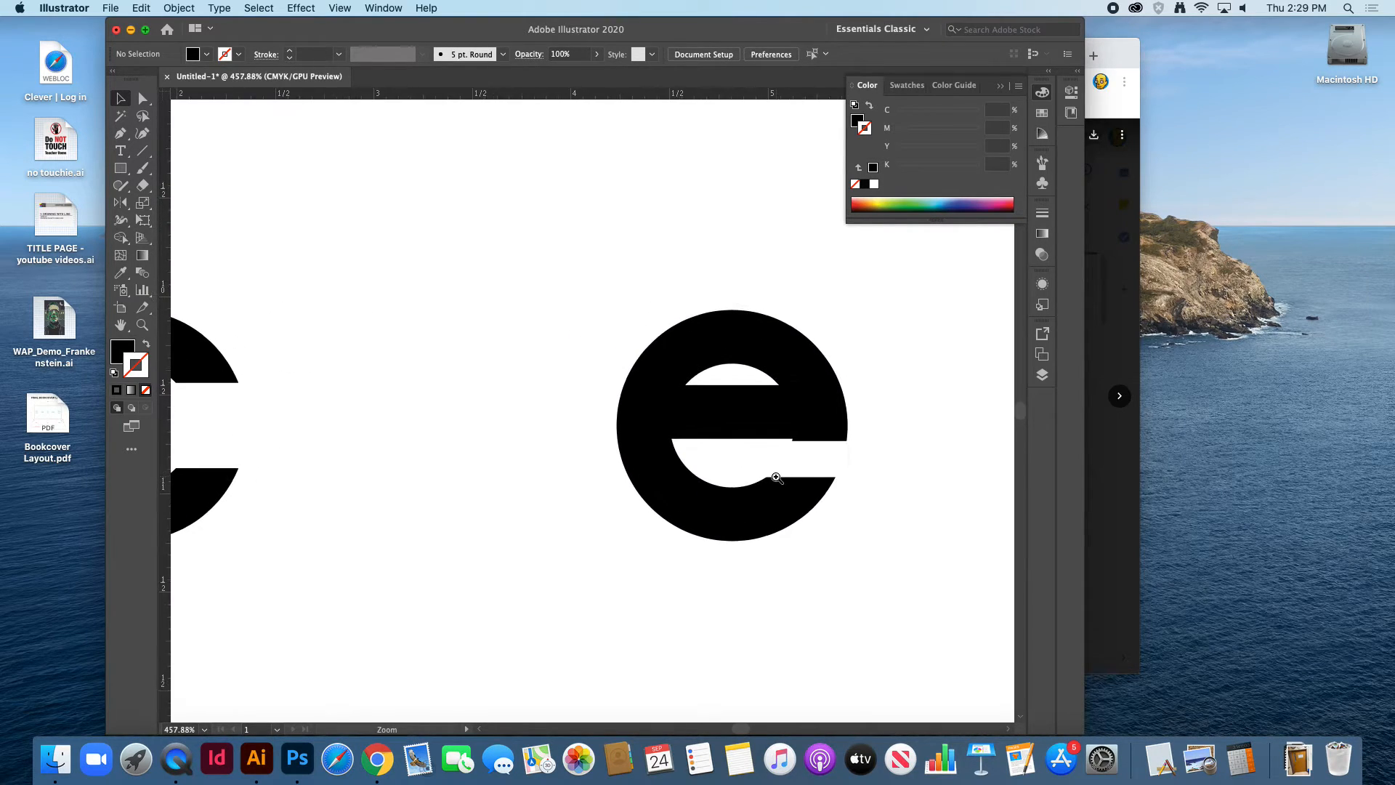
click(831, 461)
drag(845, 441, 846, 438)
click(902, 391)
- Select all parts of the e, merge its ring and crossbar with Shape Builder, and remove the white rectangle's regions
alt+super+click(787, 509)
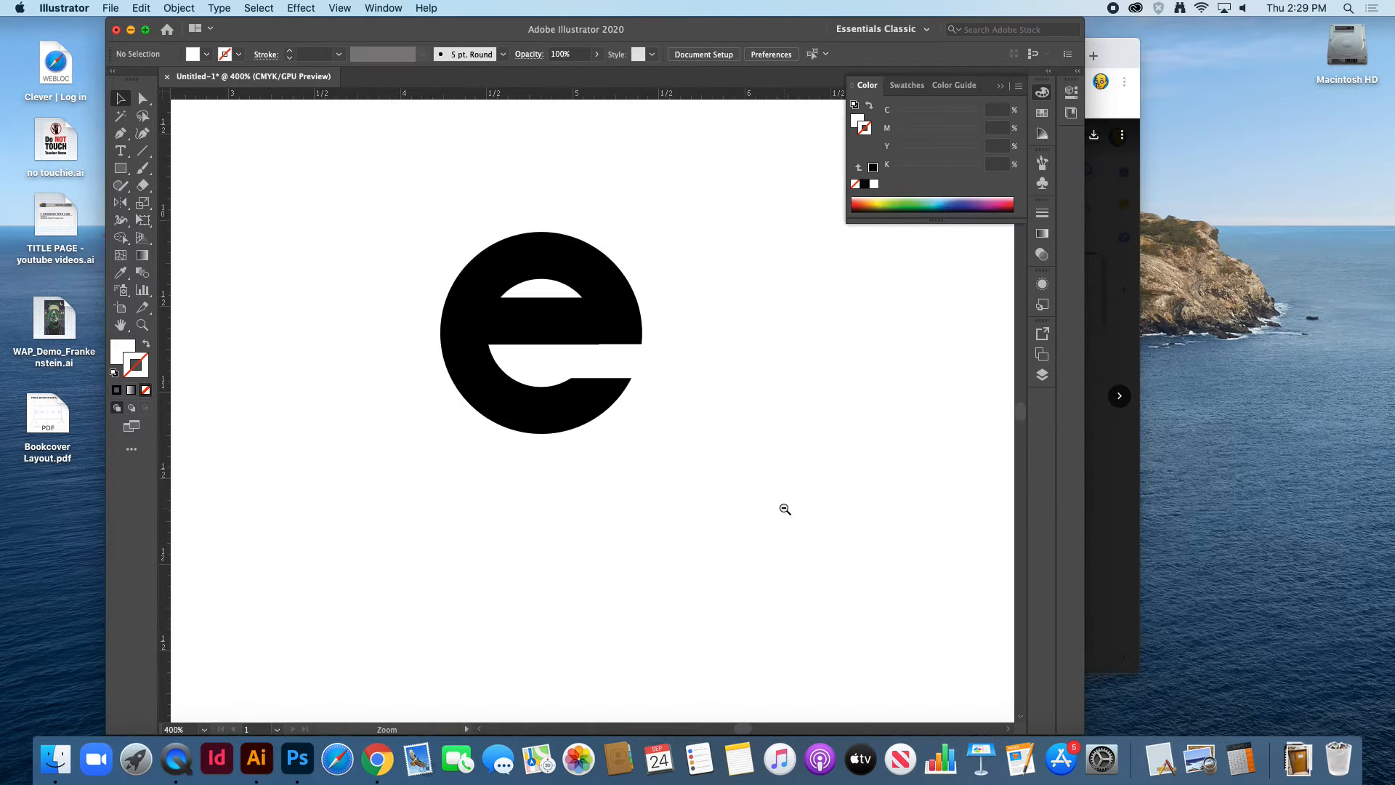
alt+super+click(784, 510)
alt+super+click(784, 510)
alt+super+click(673, 481)
alt+super+click(673, 481)
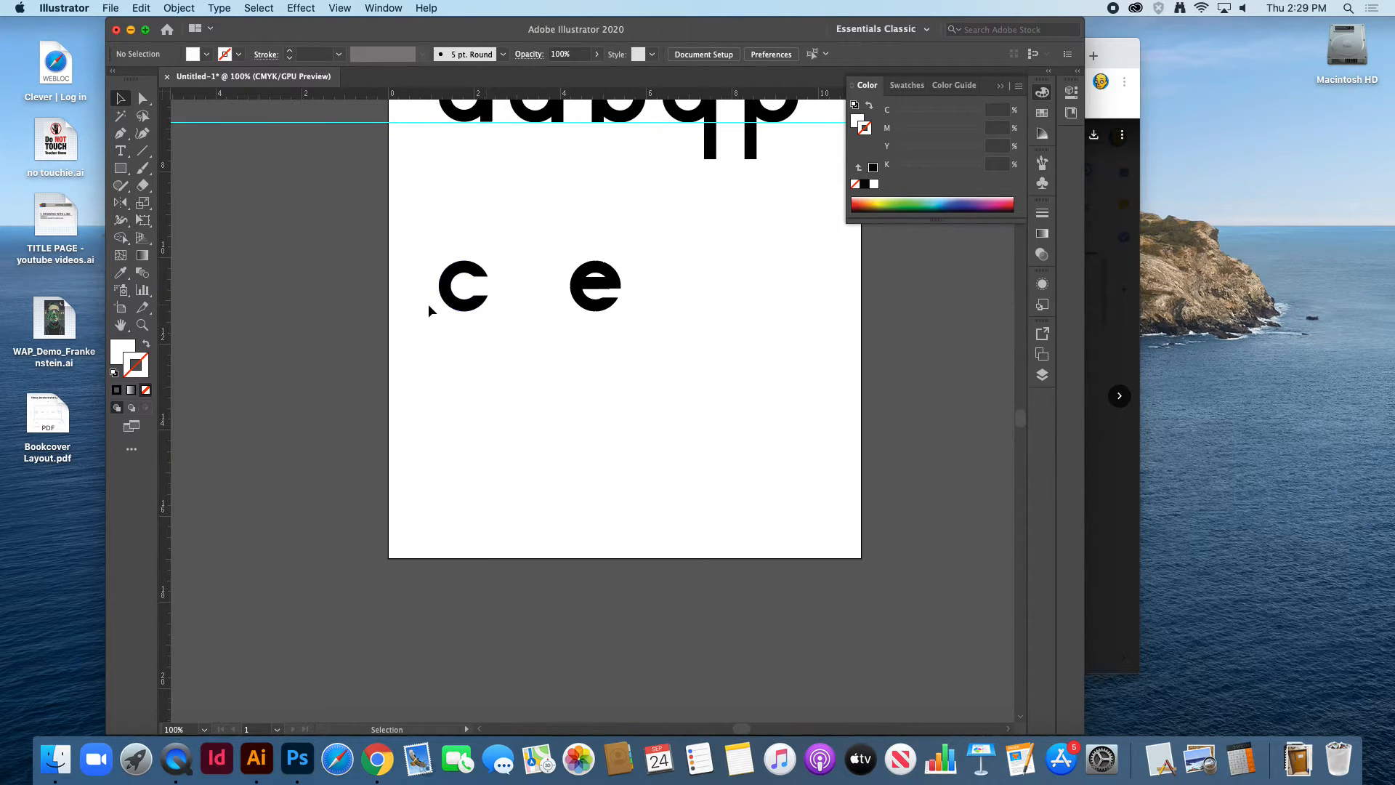
drag(650, 314, 661, 448)
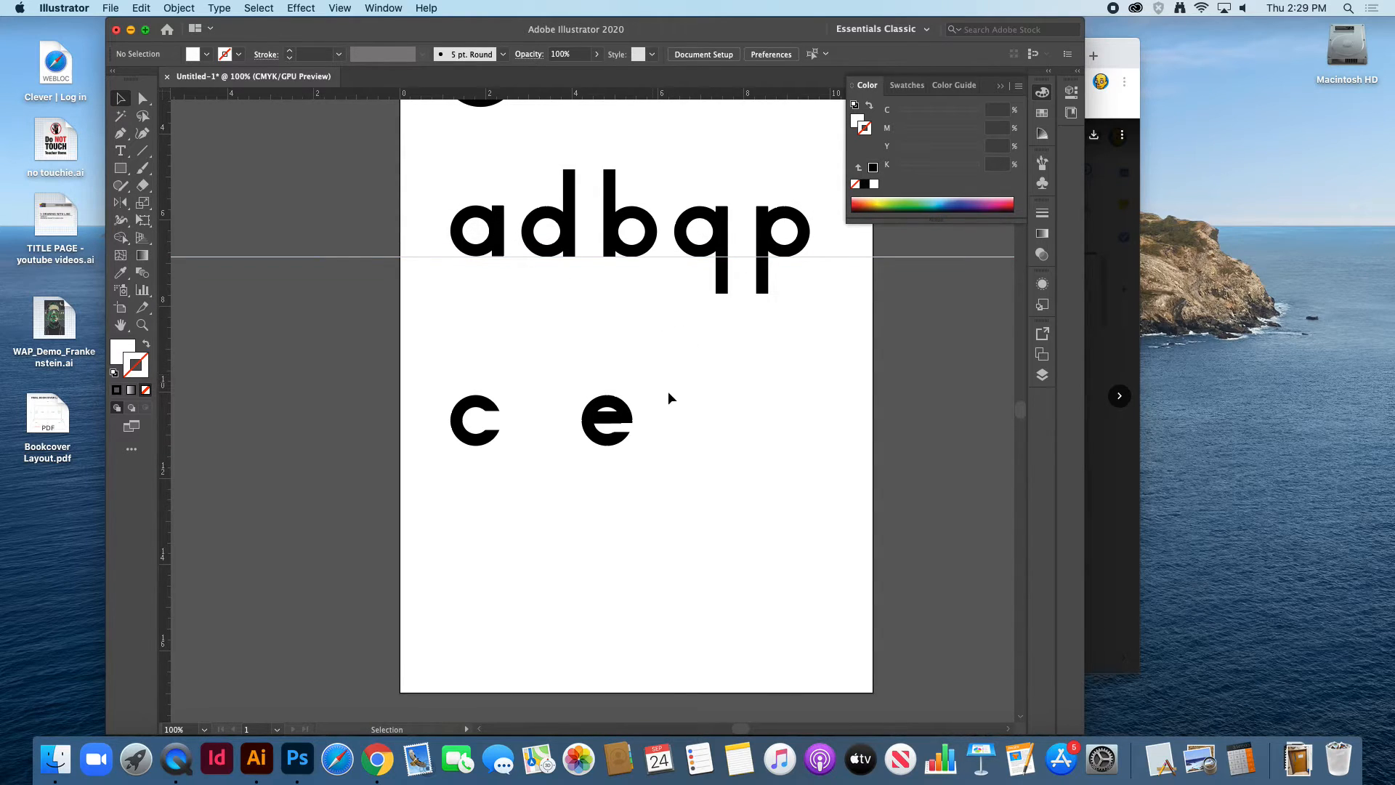
drag(639, 385, 582, 459)
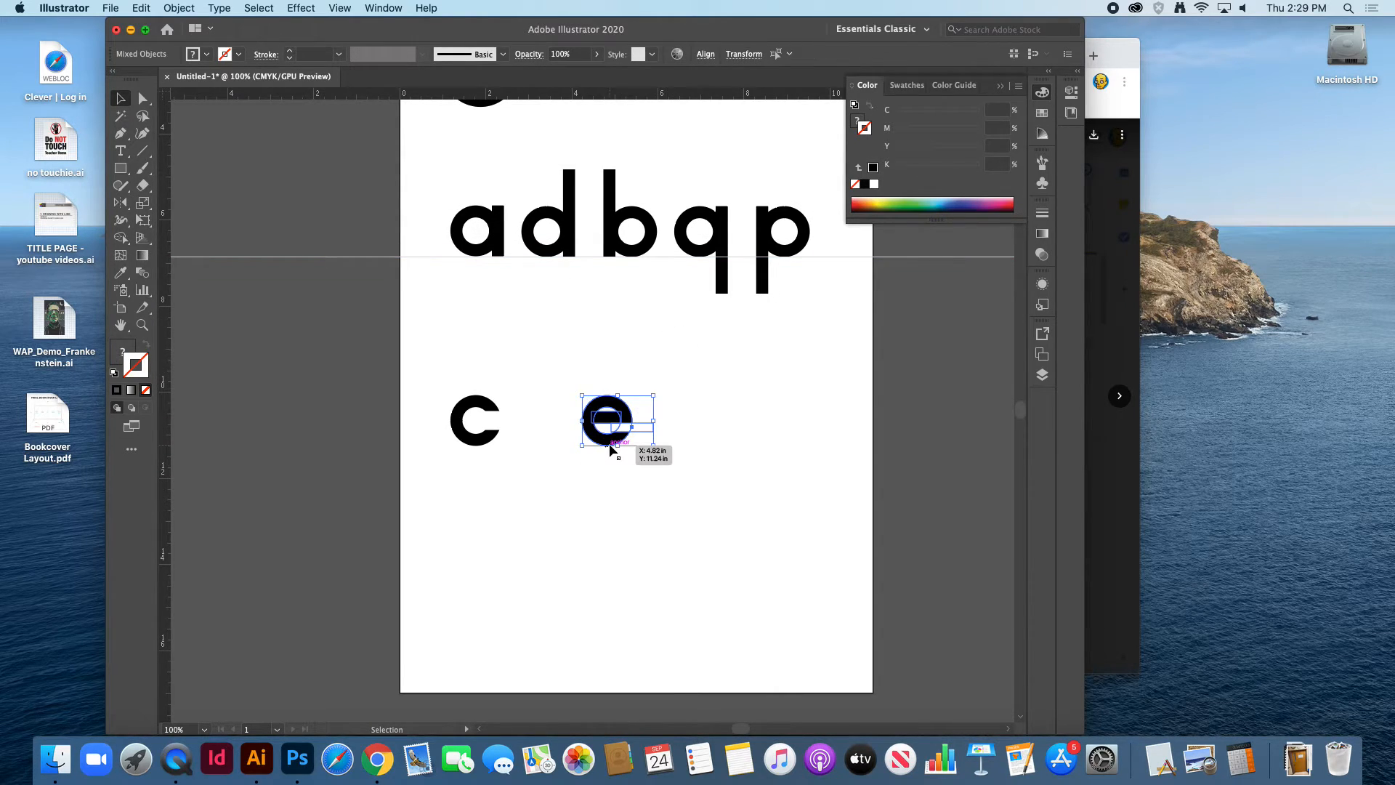
drag(559, 384, 800, 563)
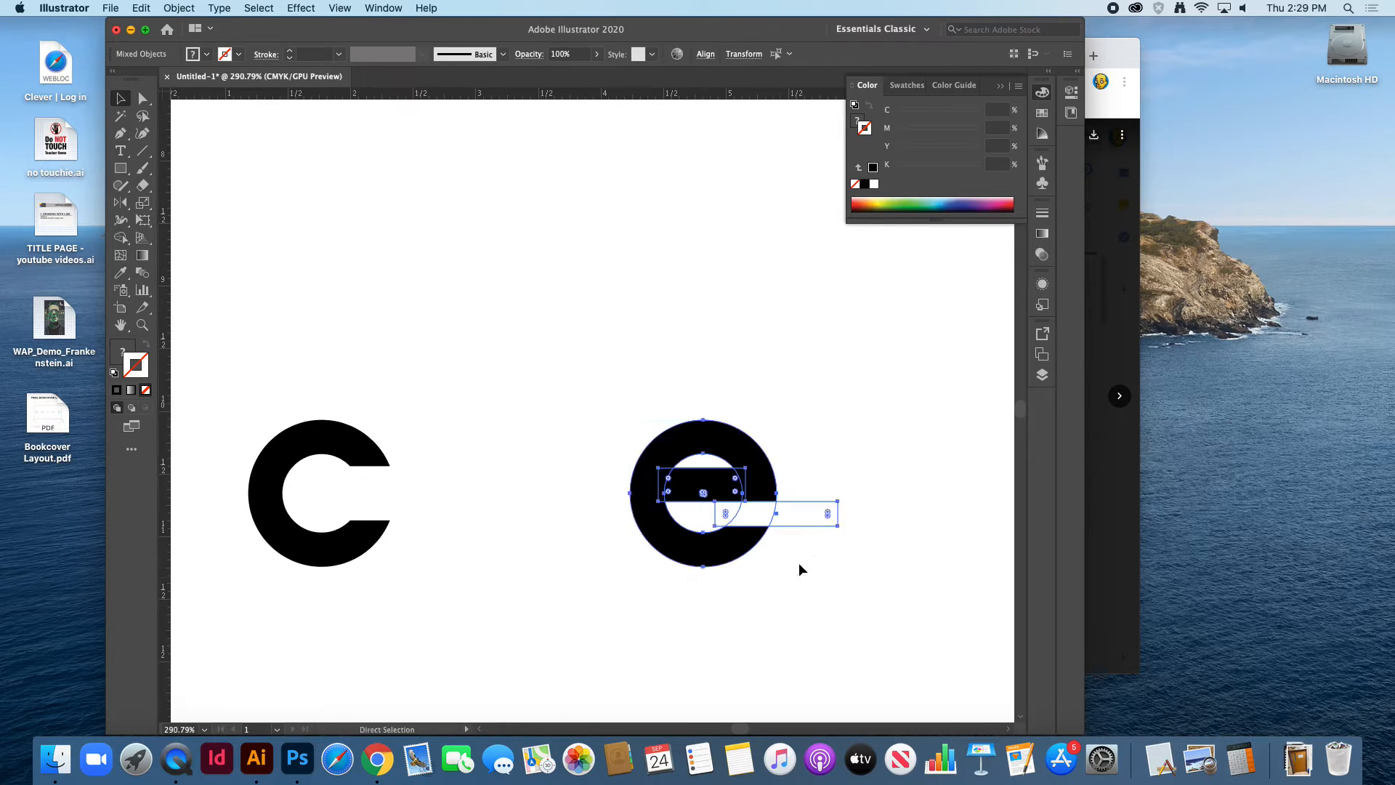
click(122, 238)
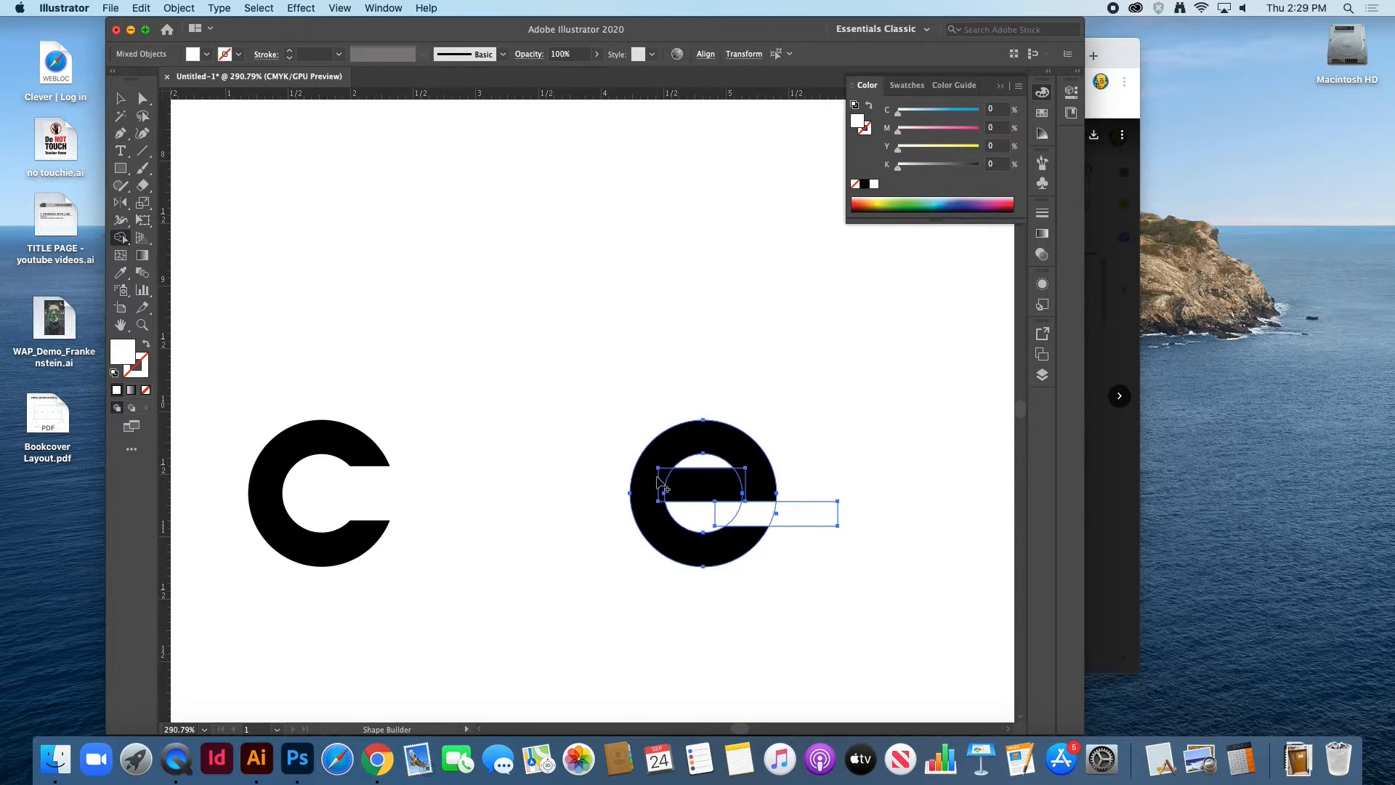
drag(658, 484, 815, 494)
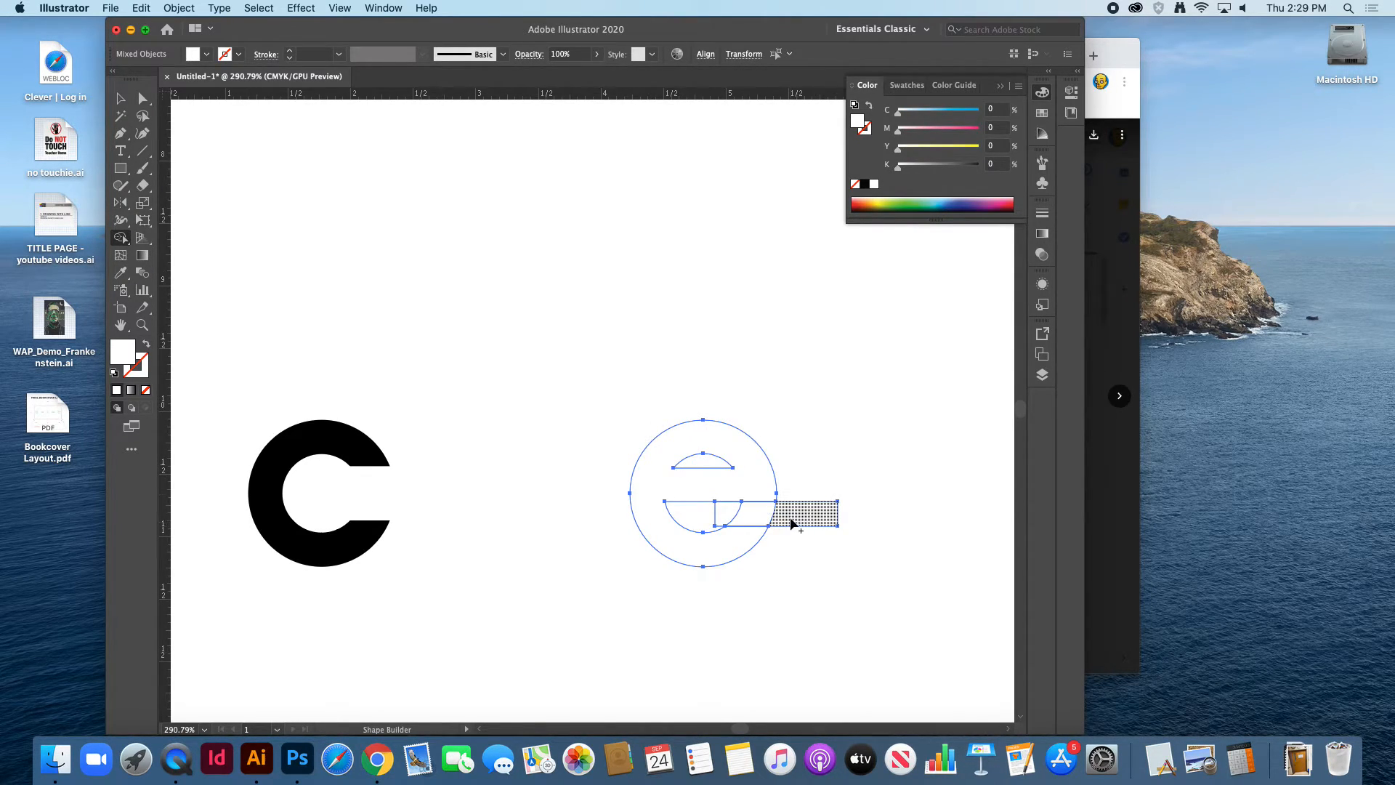
drag(792, 522, 711, 530)
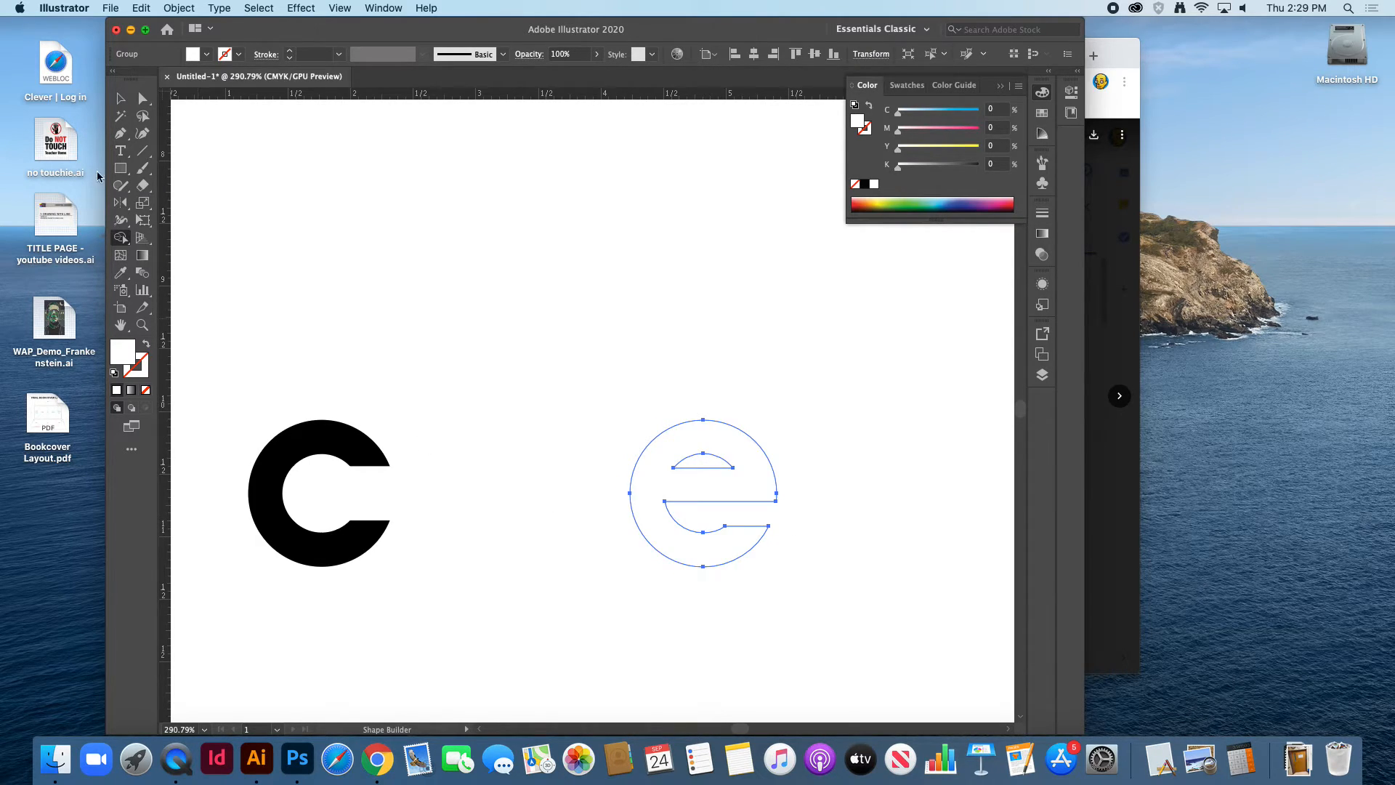
- Fill the merged e with black
click(206, 54)
click(81, 79)
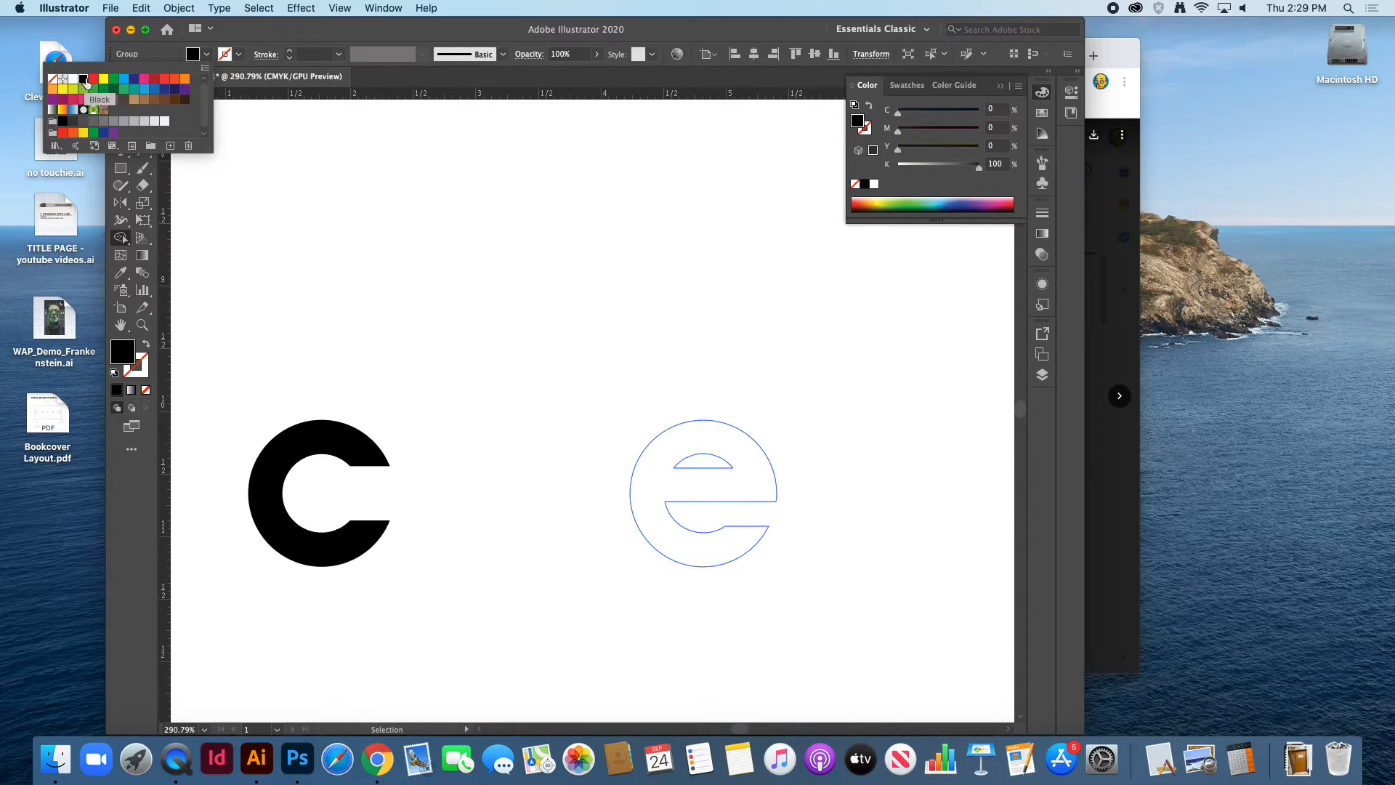
click(673, 465)
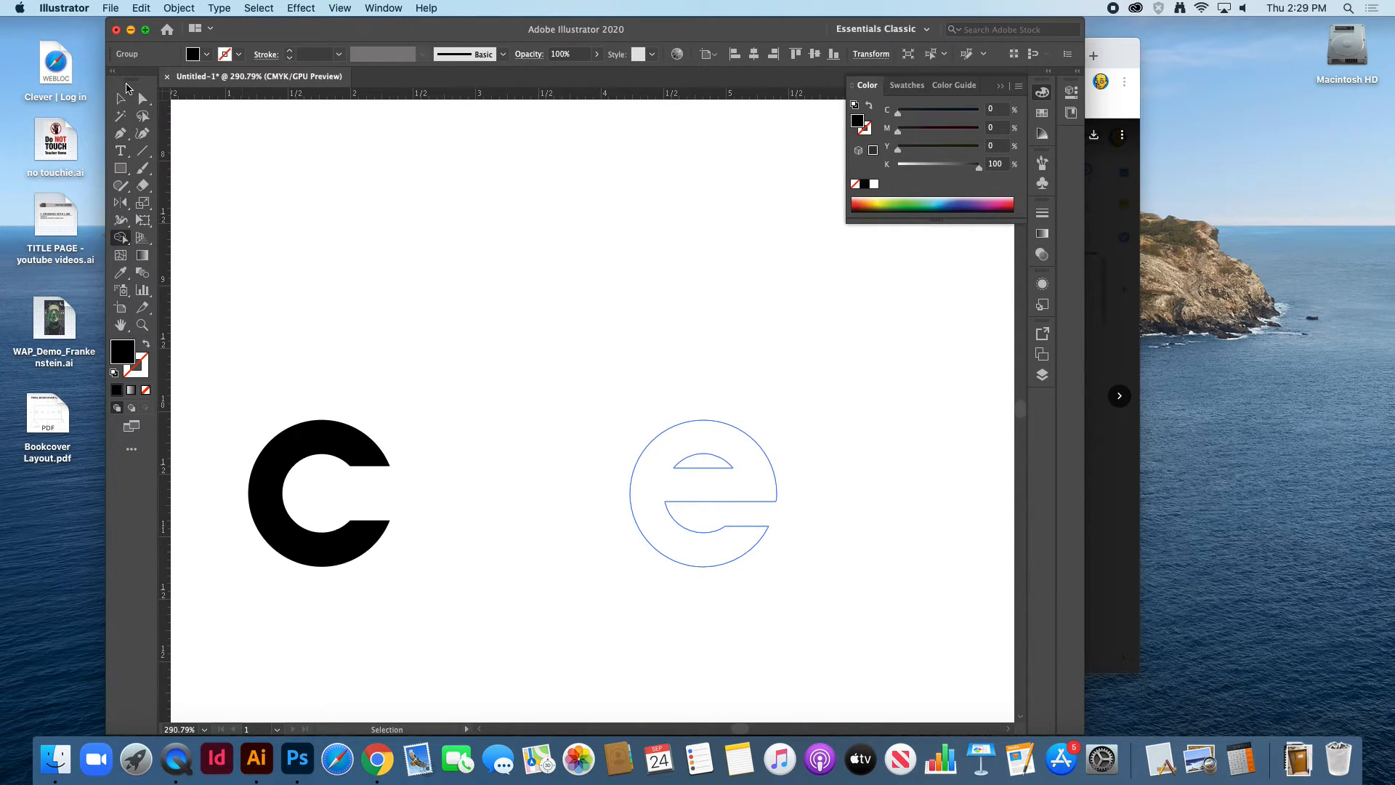
click(121, 99)
click(487, 272)
click(732, 452)
- Undo the last edits to the e back to its separate ring, crossbar and white rectangle
key(super+z)
key(super+z)
key(super+z)
key(super+z)
key(super+z)
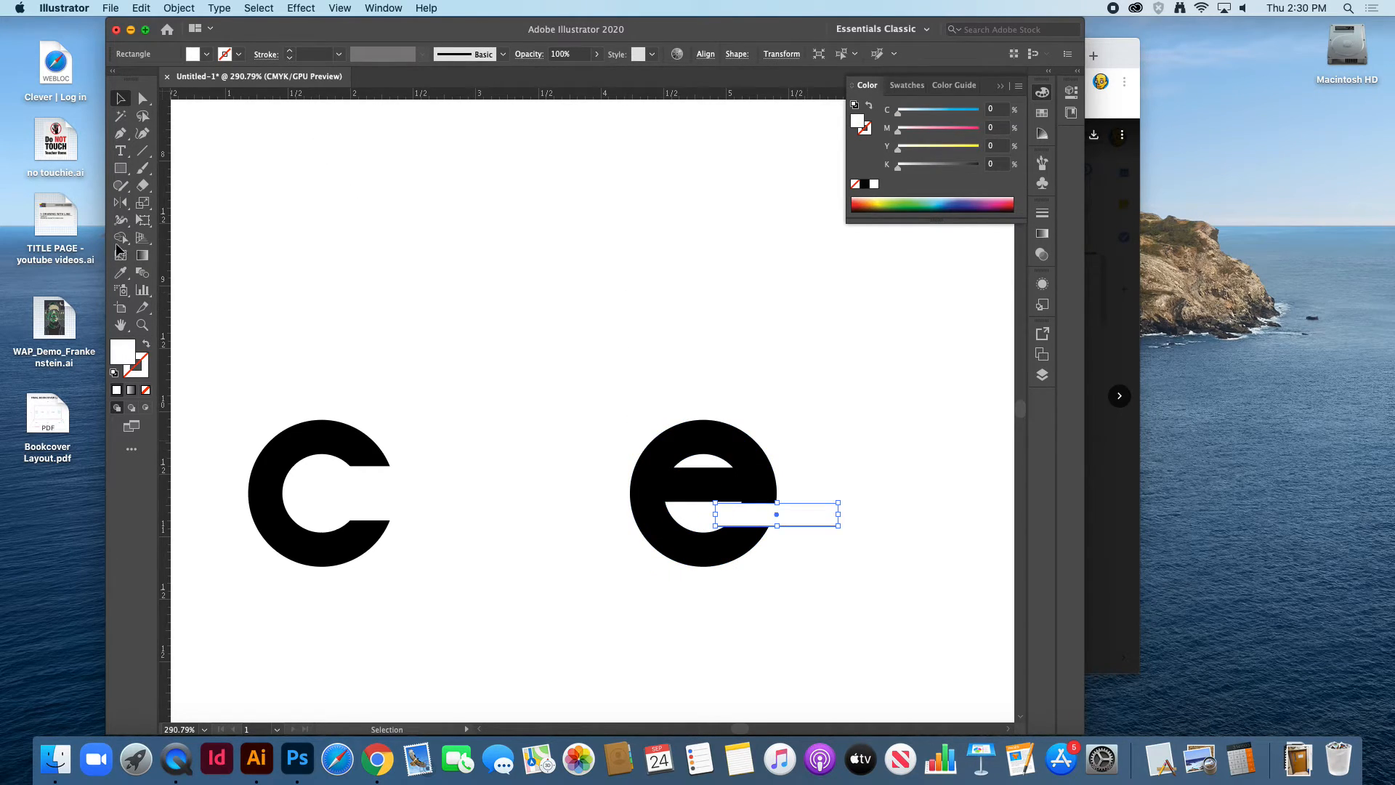
- Use Shape Builder to cut the white rectangle's regions out of the e and merge its ring and crossbar into one shape
click(120, 238)
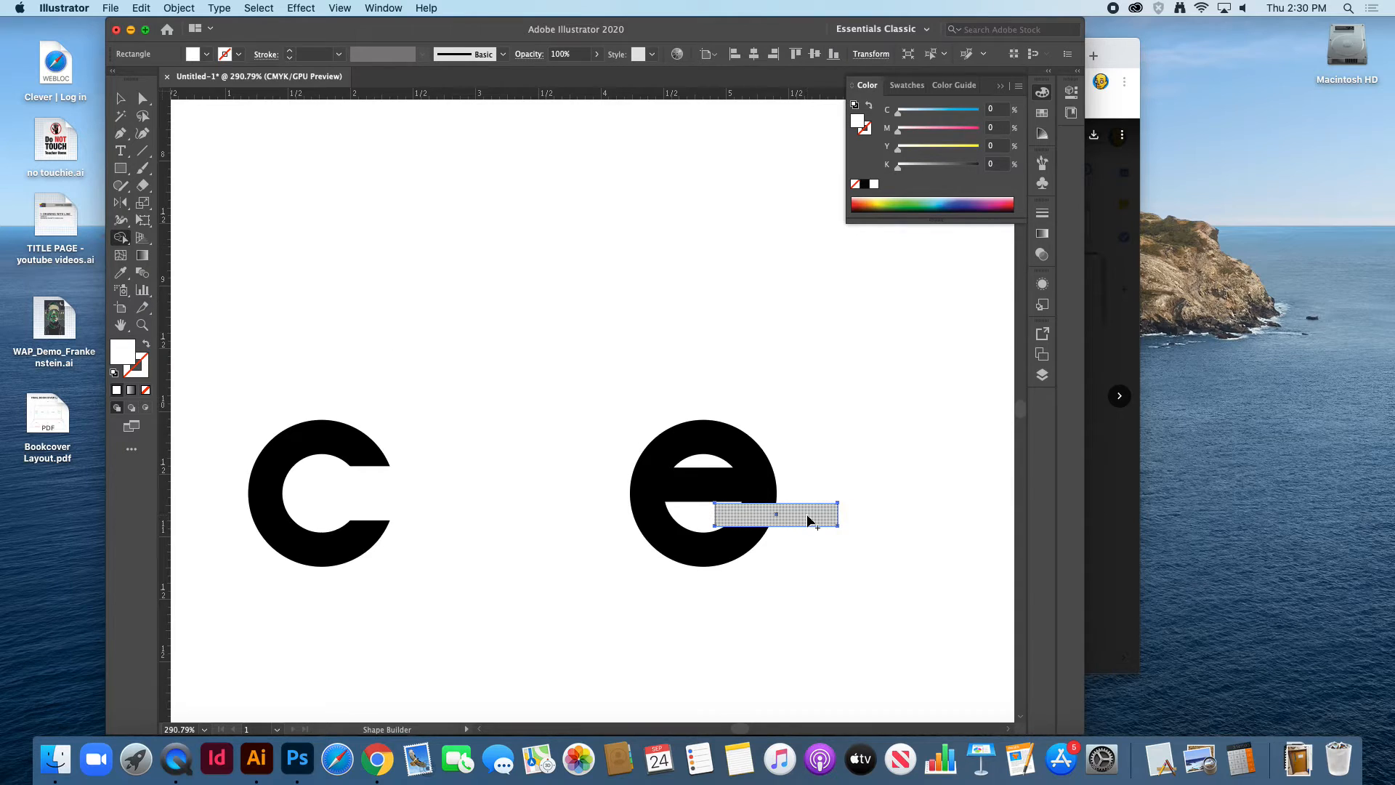
drag(804, 412, 620, 623)
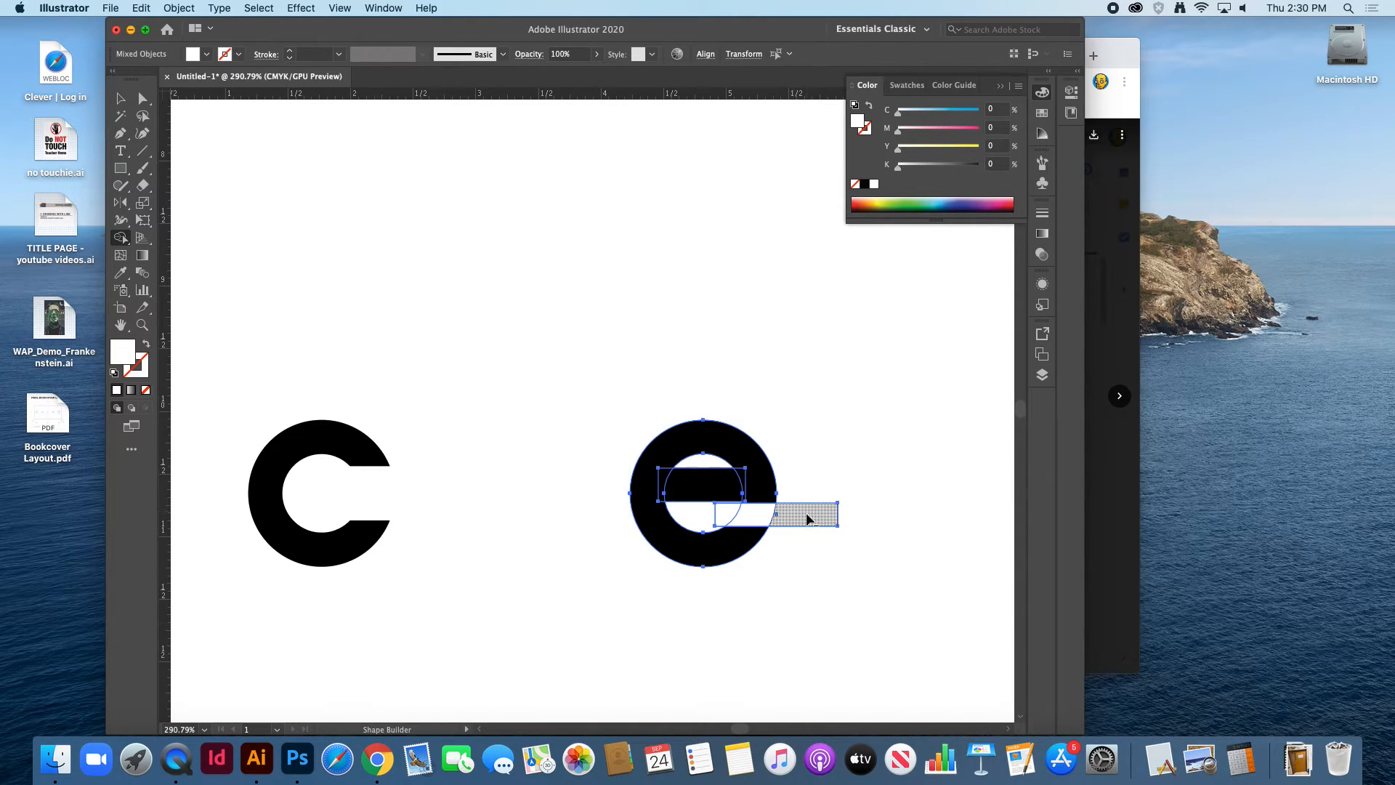
drag(808, 518, 694, 519)
drag(769, 487, 639, 491)
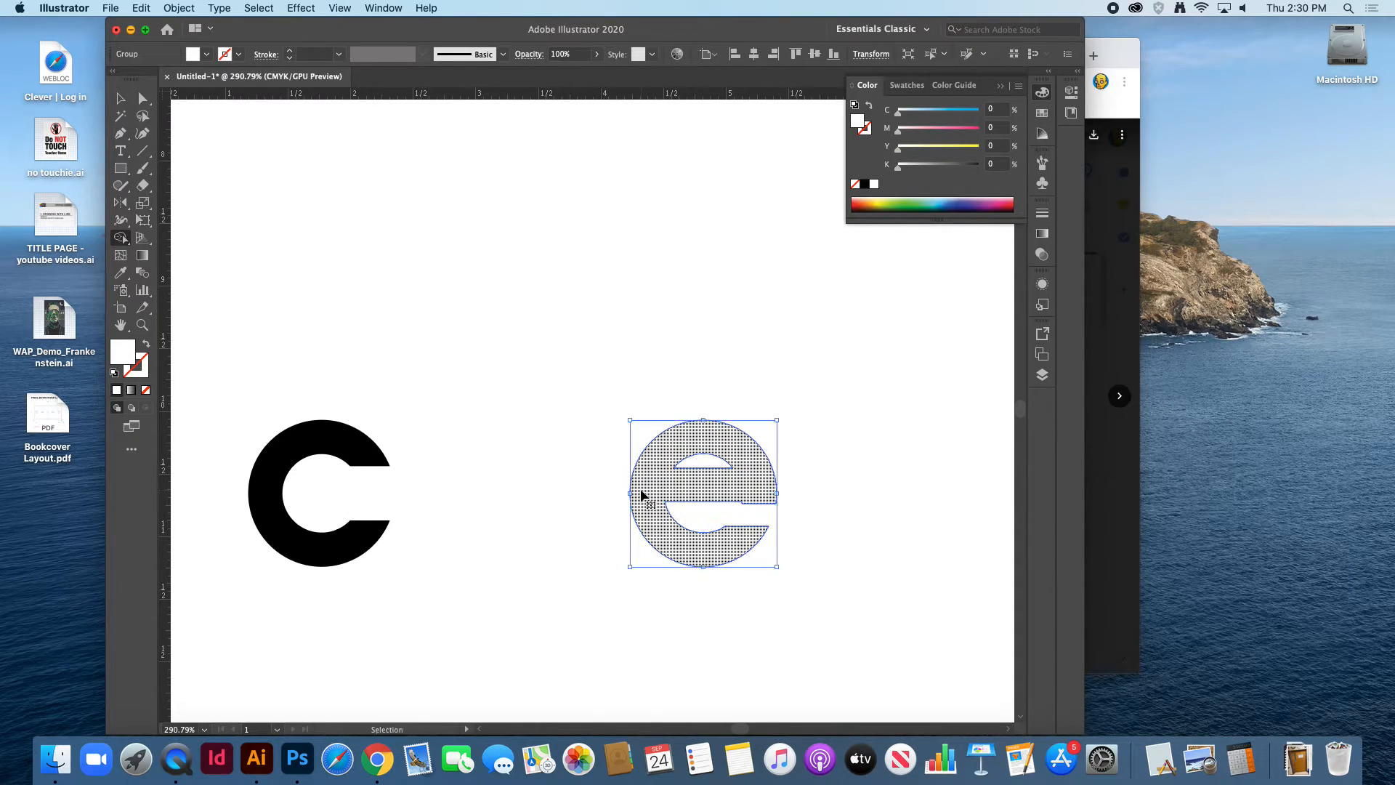
drag(735, 488, 757, 479)
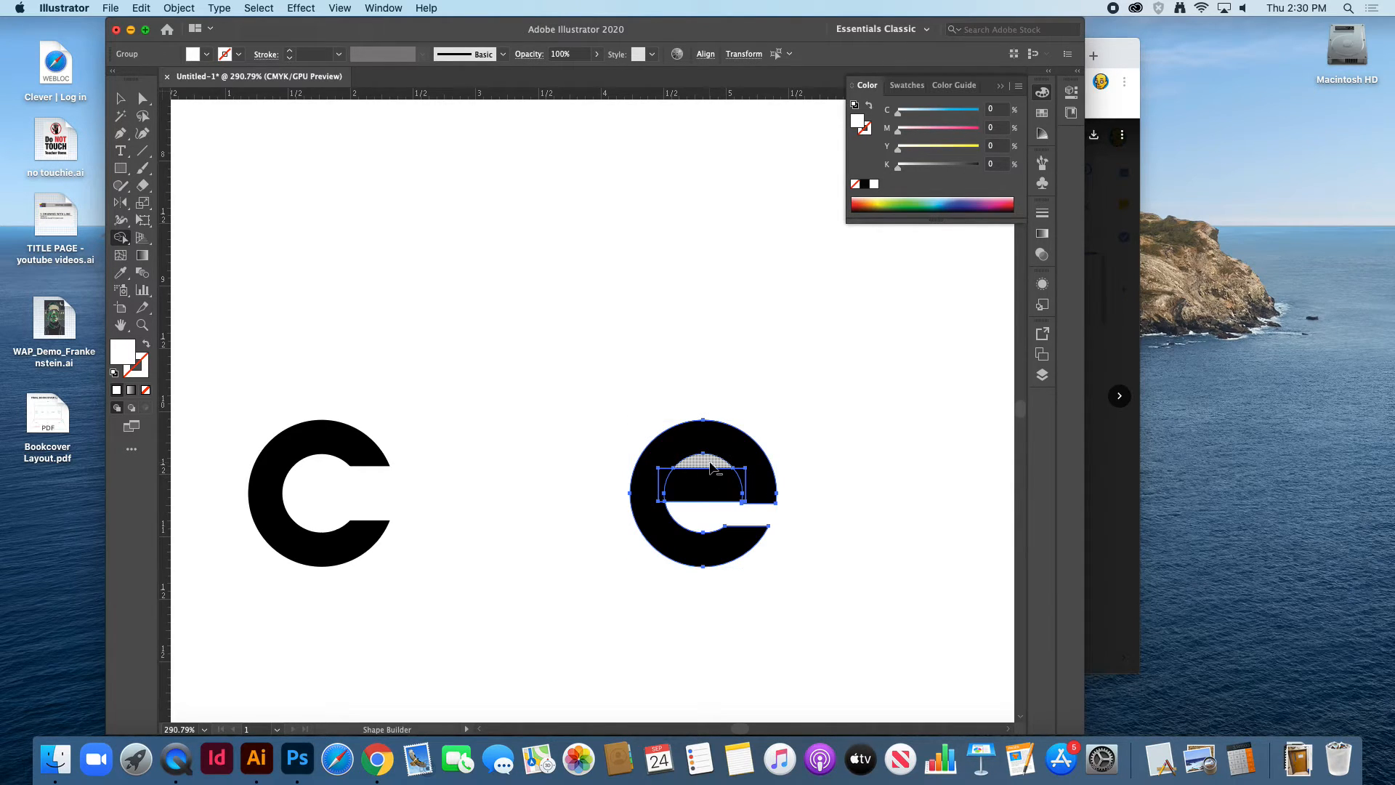
drag(650, 487, 759, 489)
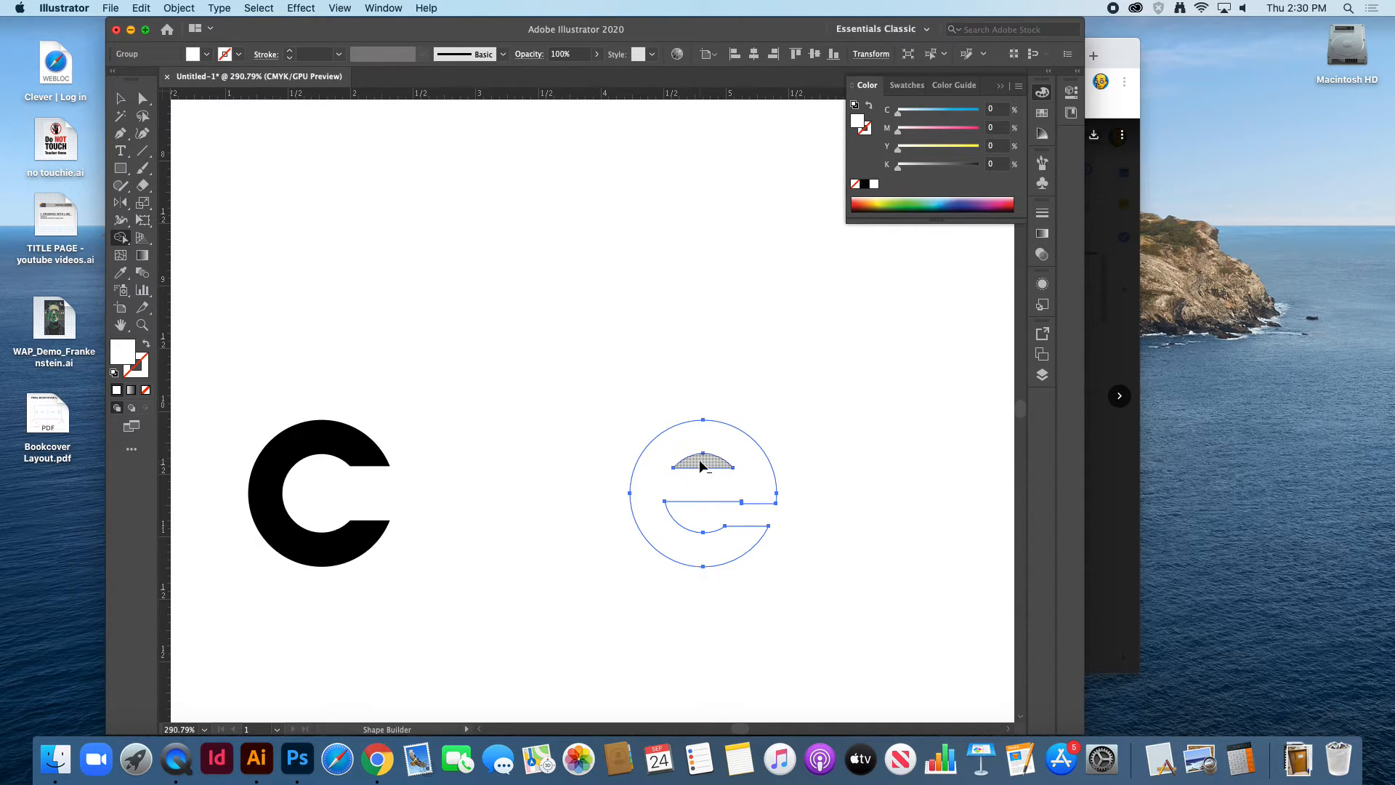
- Set the fill of the merged e shape to Black and deselect it
click(122, 100)
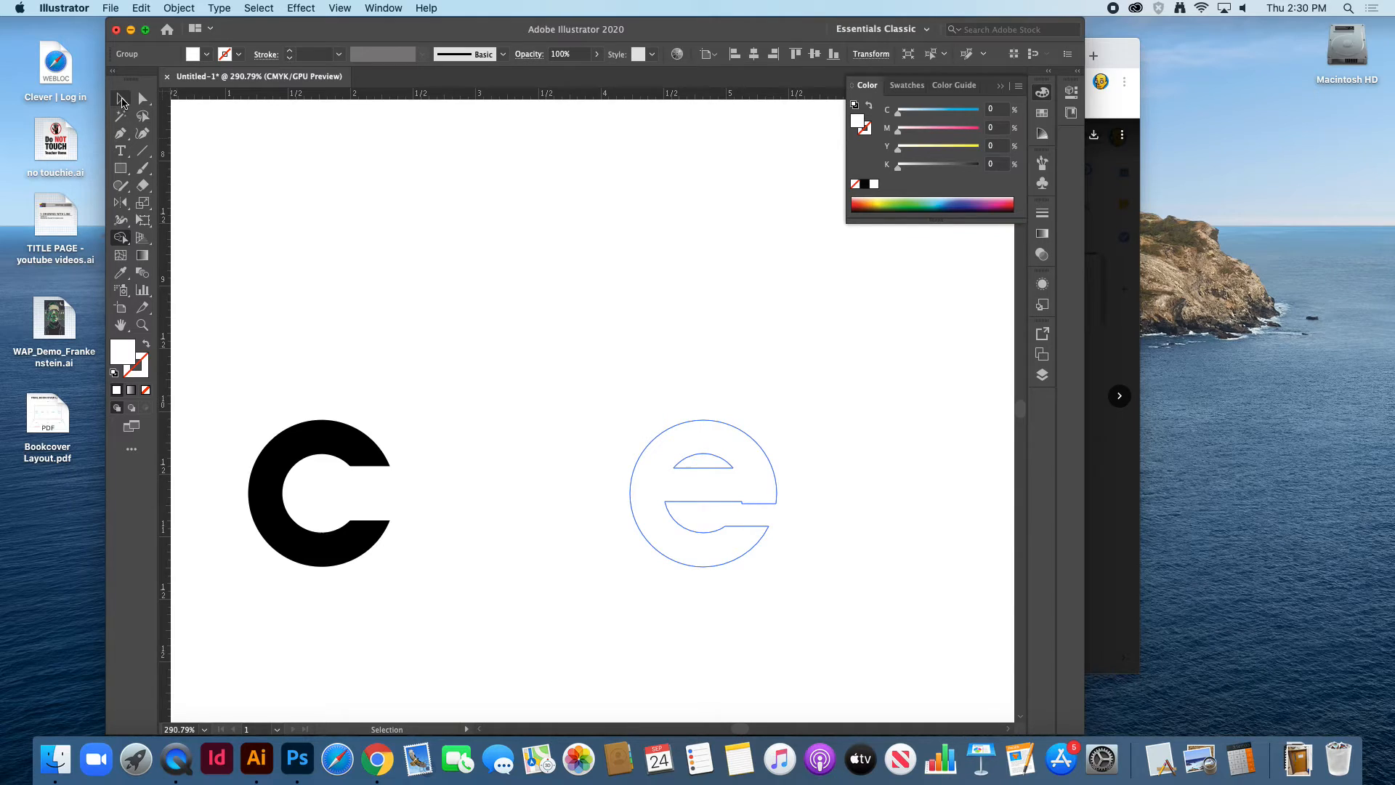
click(207, 55)
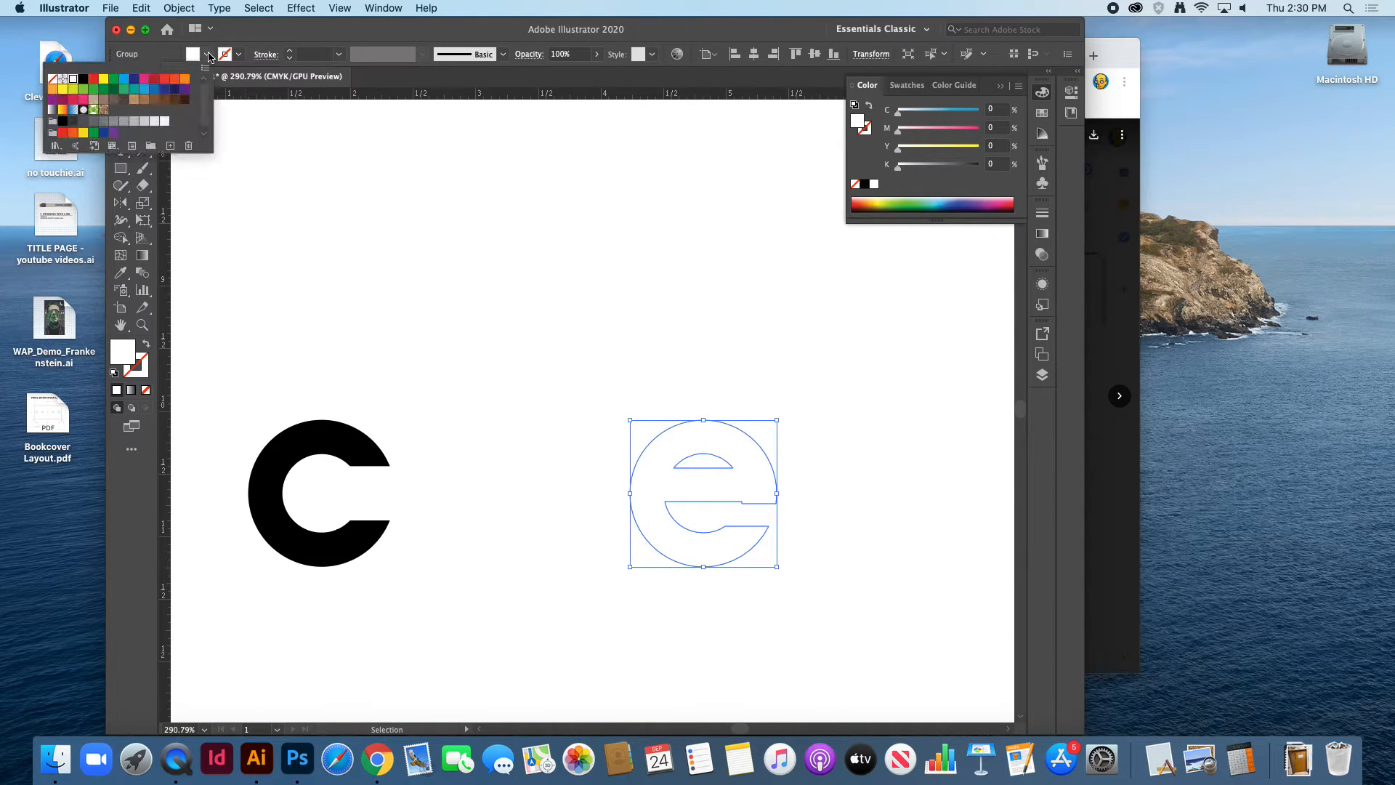
click(83, 79)
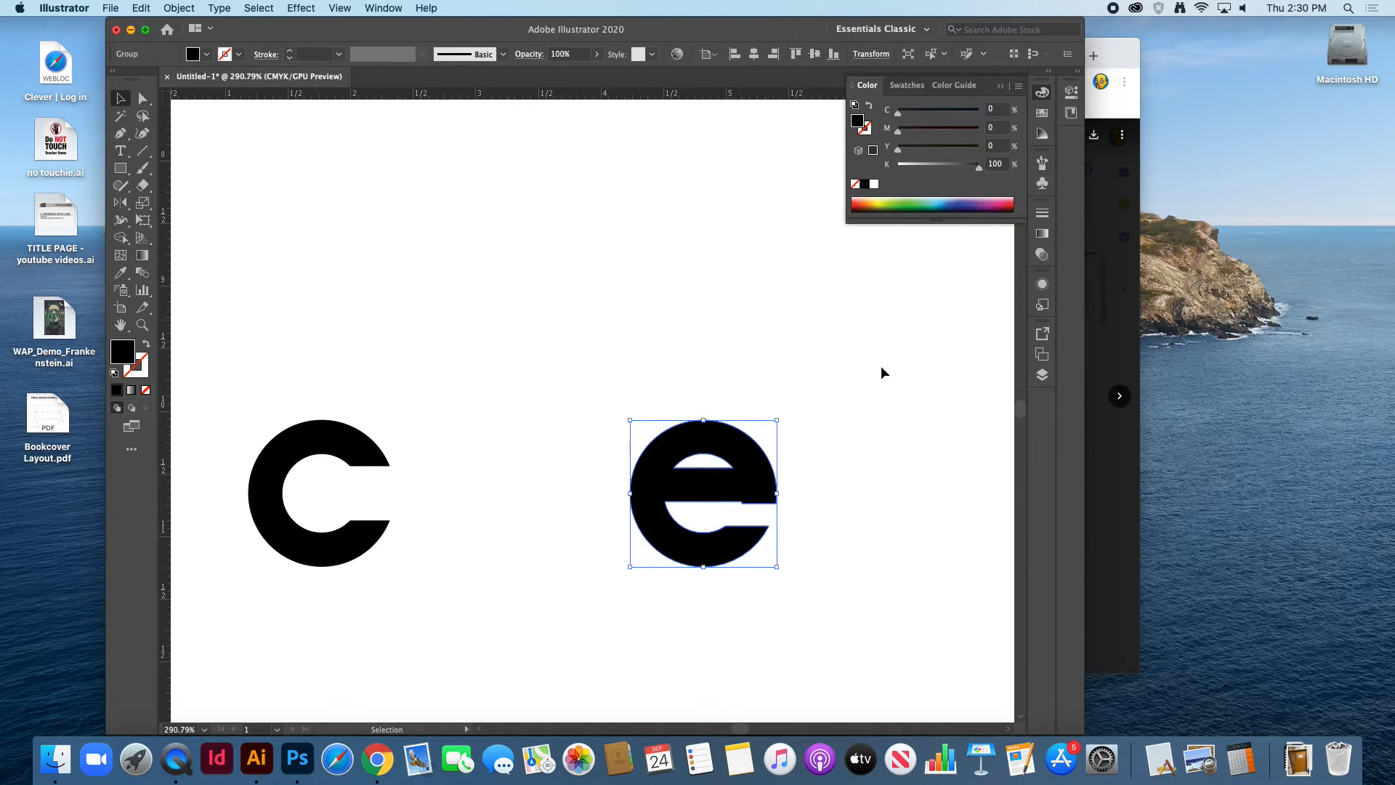
click(923, 436)
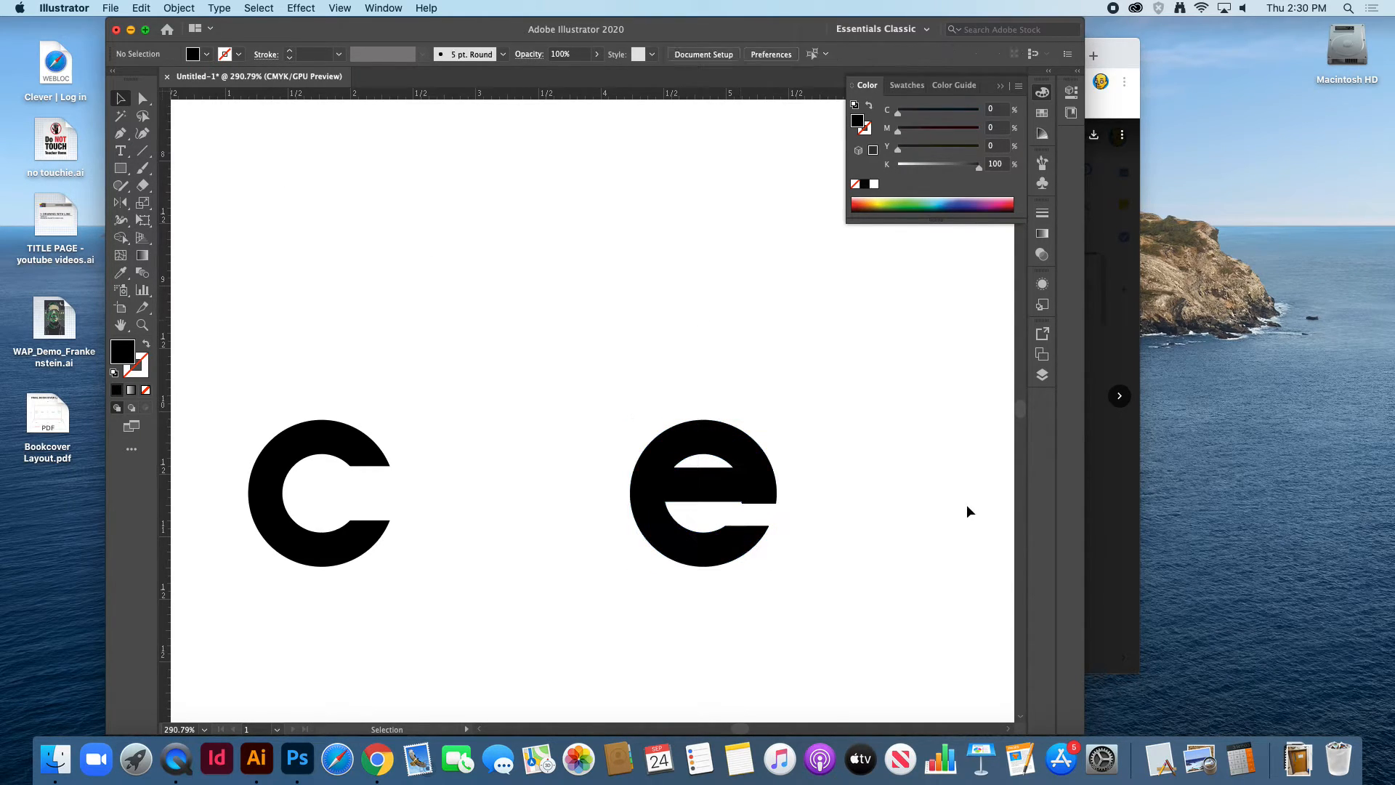
- Select the c's ring and white rectangle together and bring up the Pathfinder options
click(375, 497)
drag(362, 385, 387, 580)
click(384, 8)
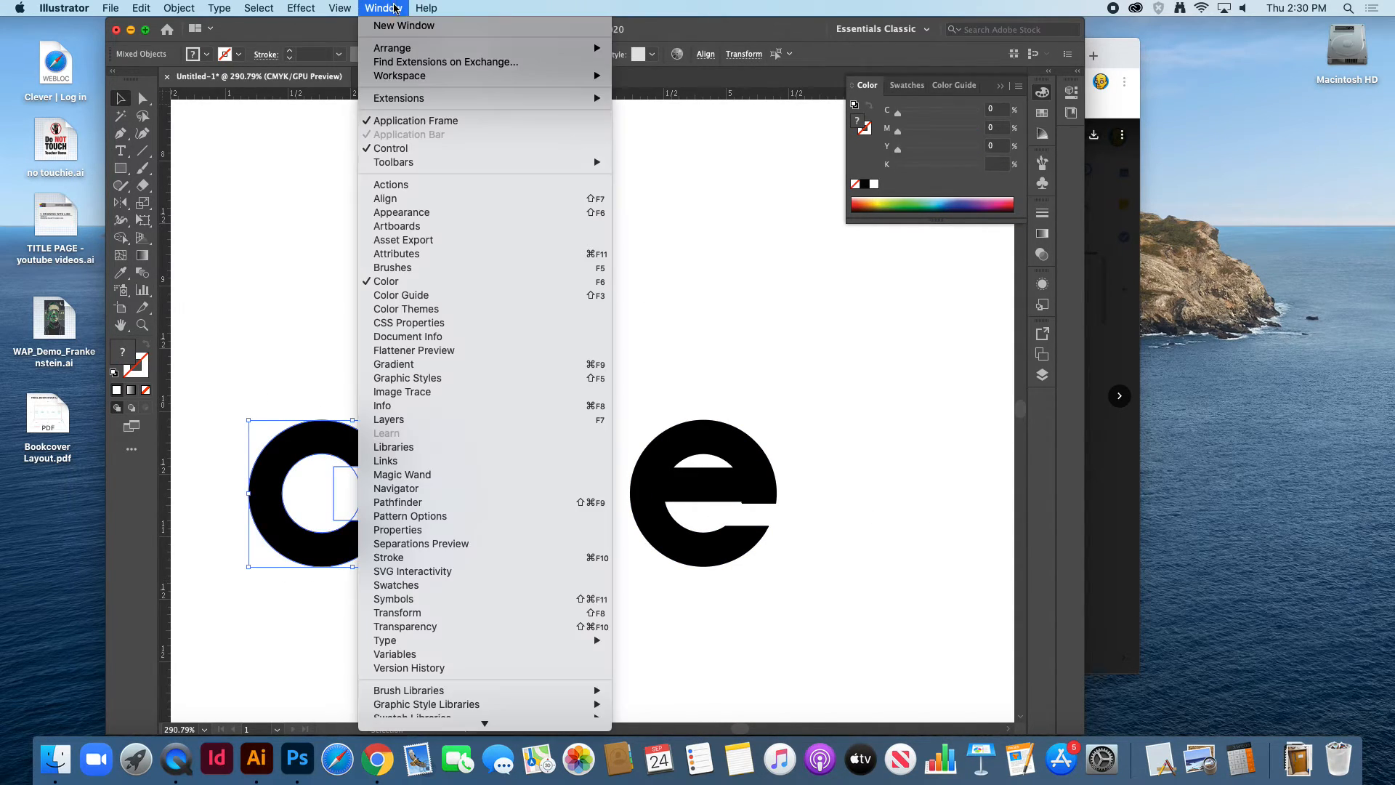
click(509, 502)
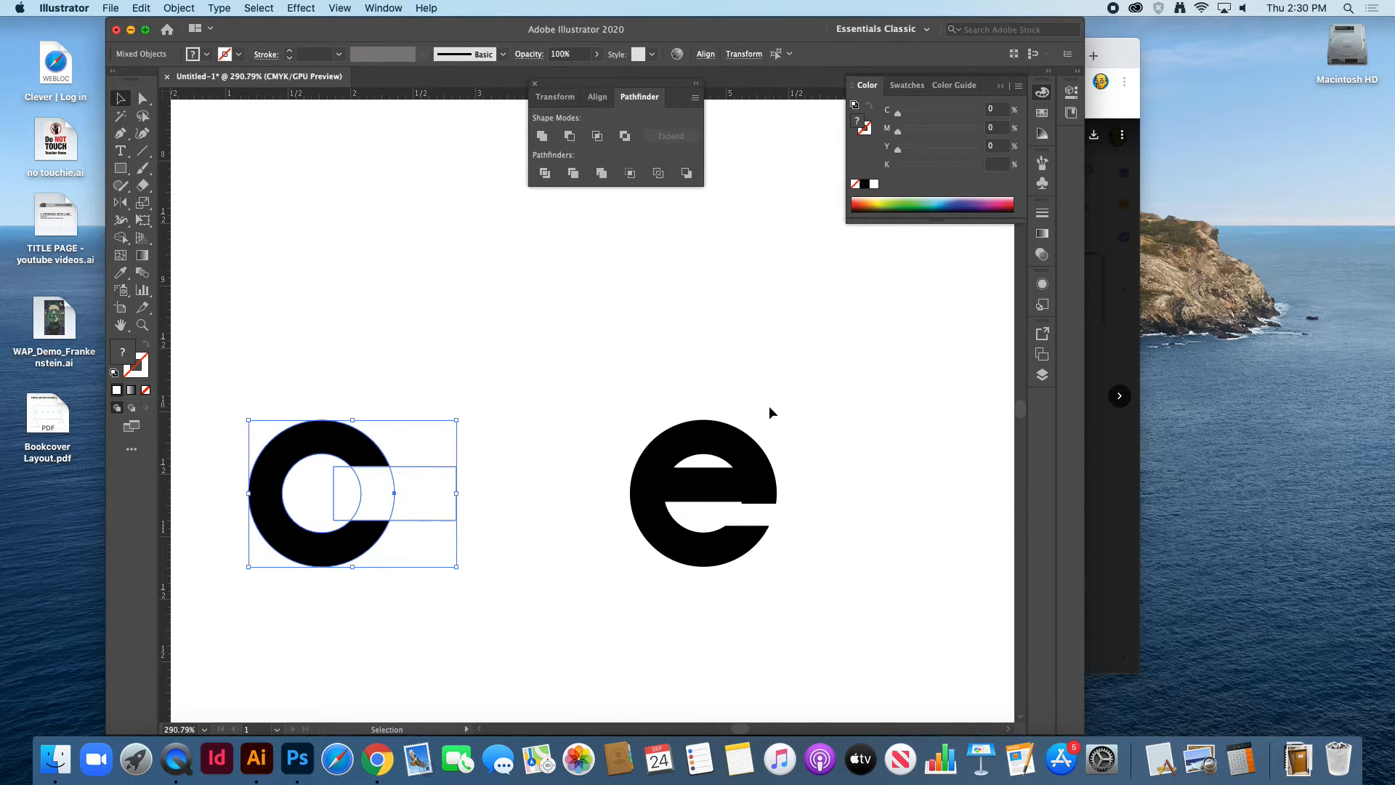
- Try Pathfinder's Minus Front and then Unite on the c's shapes, undoing each result
click(570, 137)
key(super+z)
key(super+z)
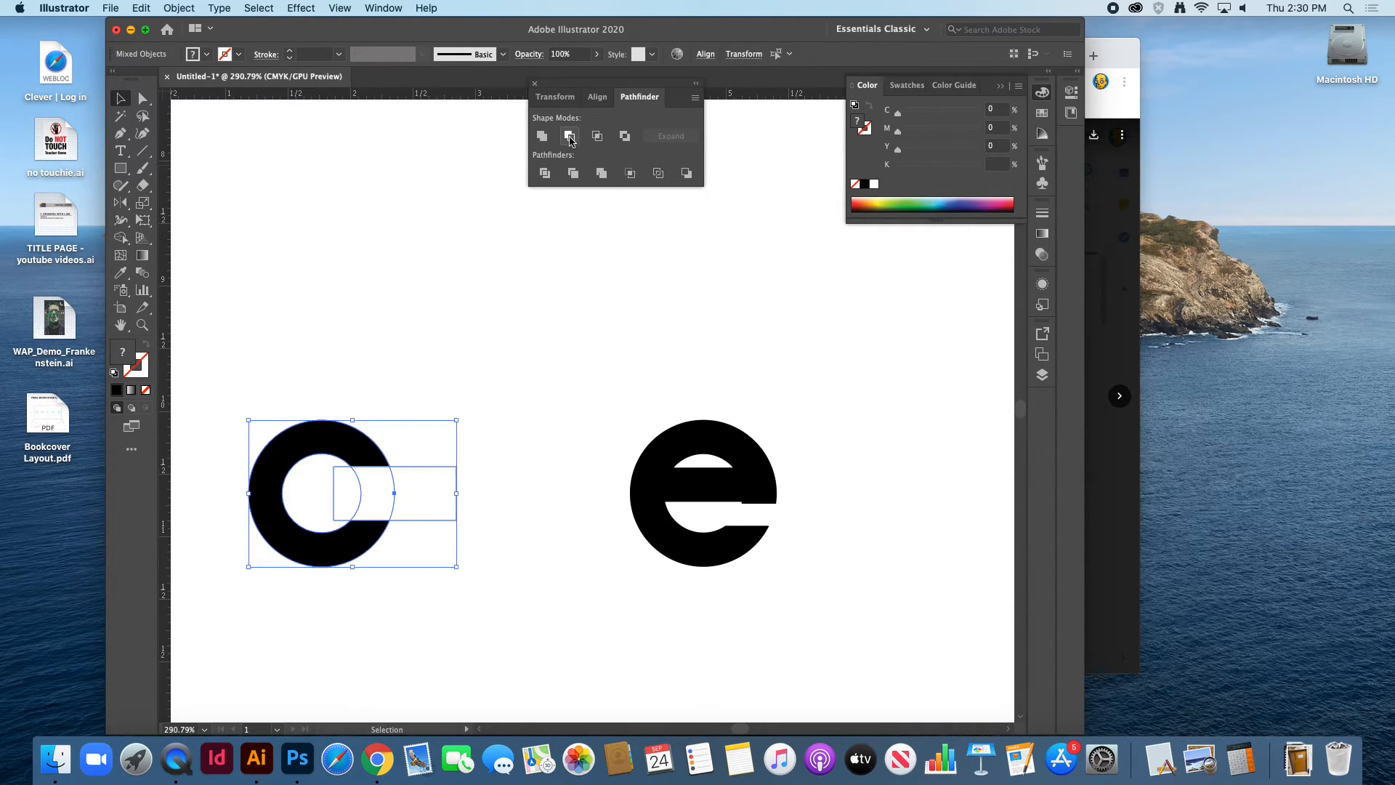
click(543, 137)
key(super+z)
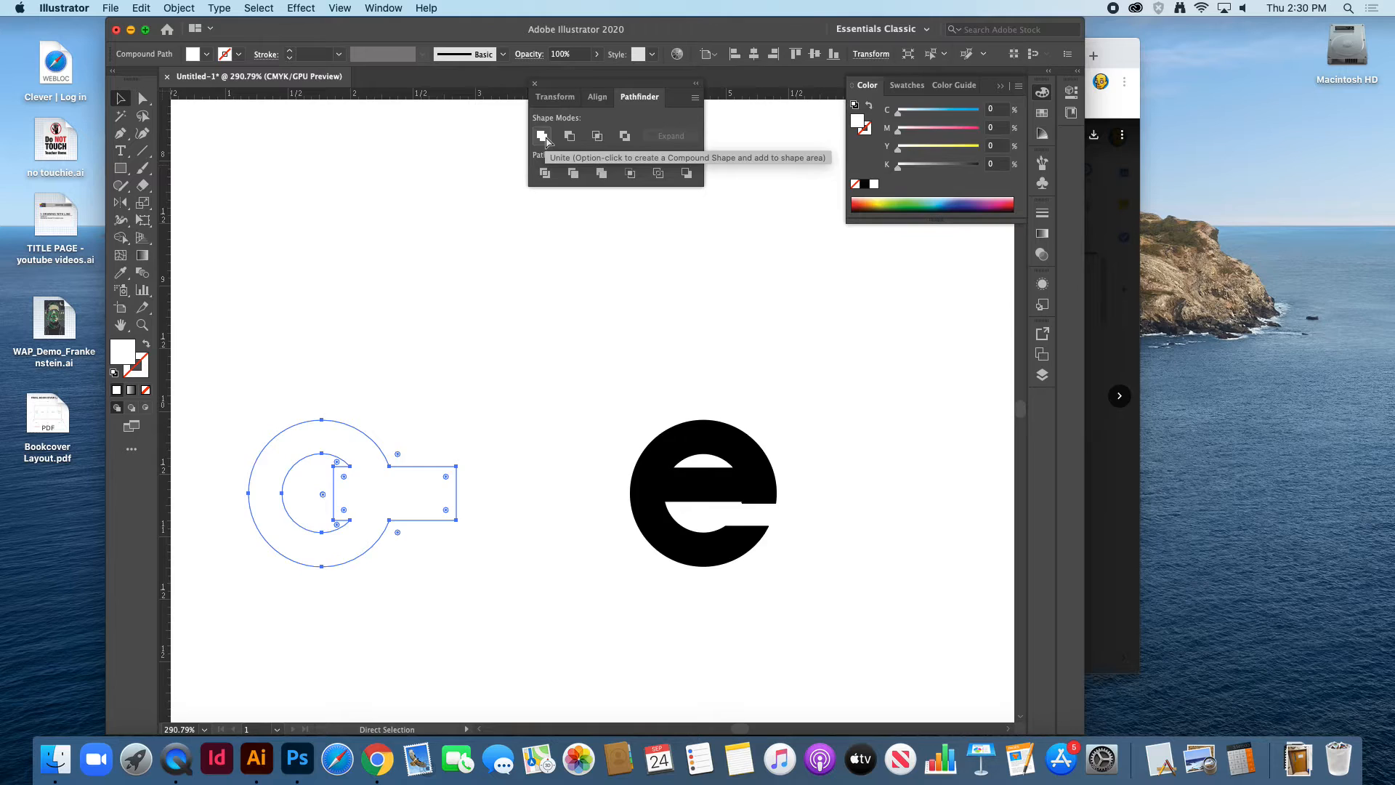
- Divide the c's overlapping shapes with Pathfinder and pull the separated white pieces out of the letter's opening
click(544, 173)
click(142, 97)
click(280, 206)
drag(375, 498, 515, 487)
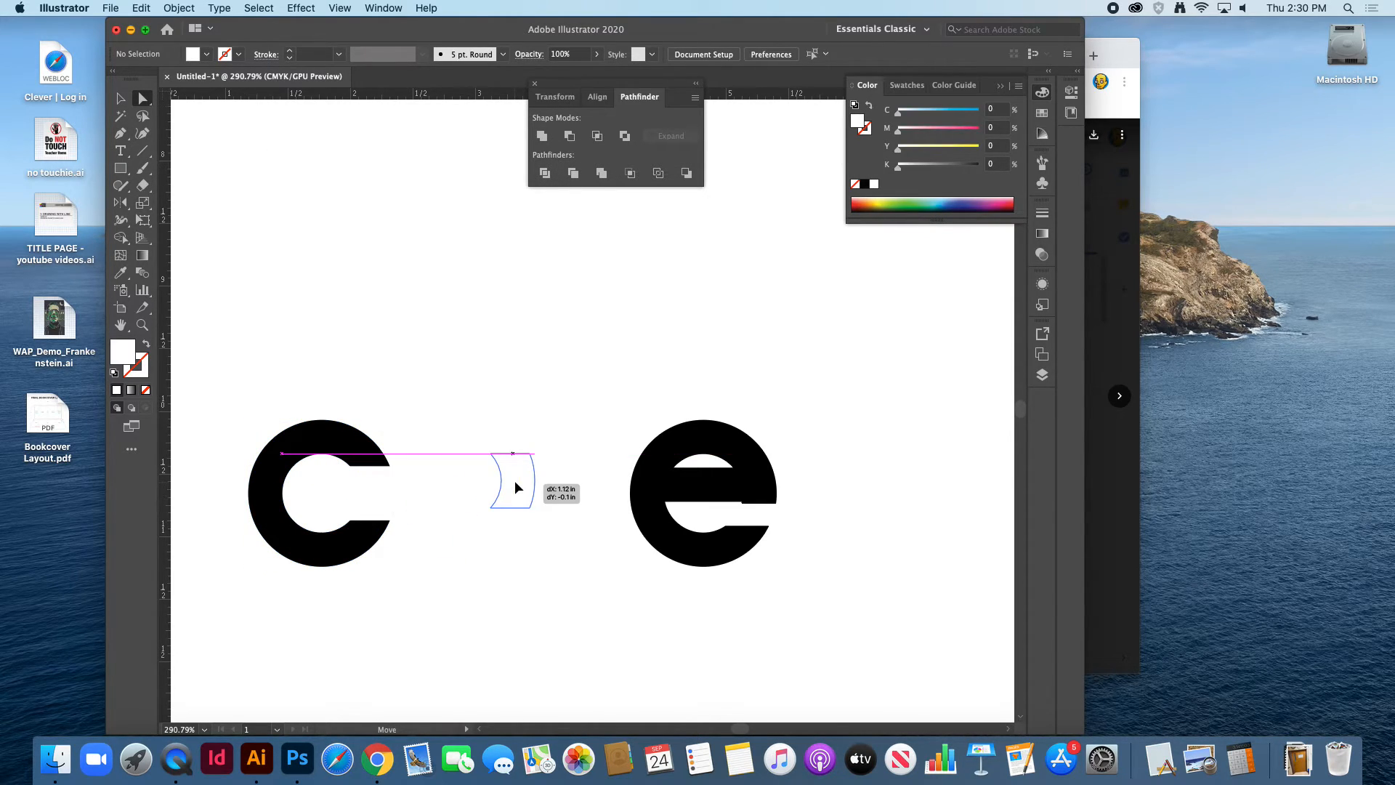
drag(427, 504, 458, 604)
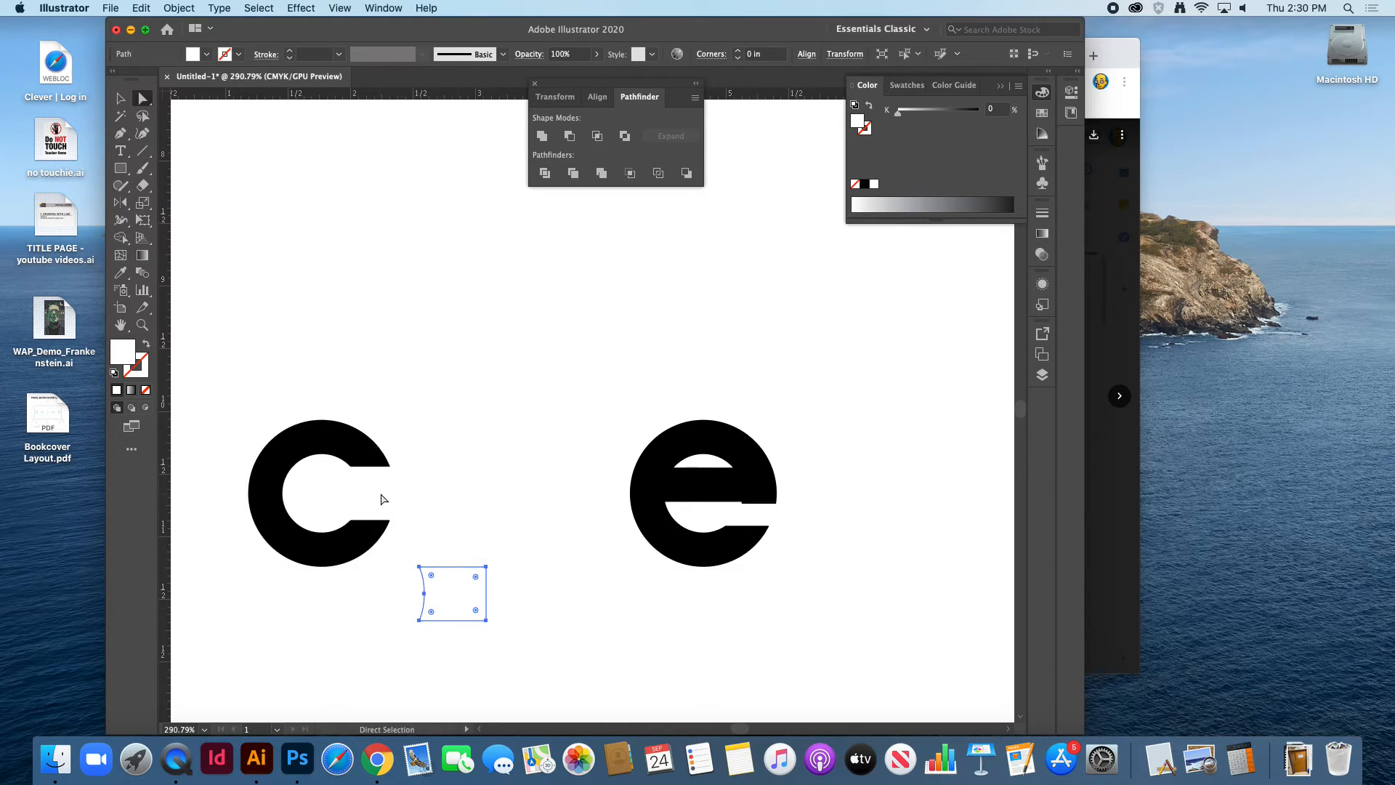
- Fill the separated pieces beside the c with black, pulling the remaining inner piece out of the letter's opening
drag(453, 401, 561, 625)
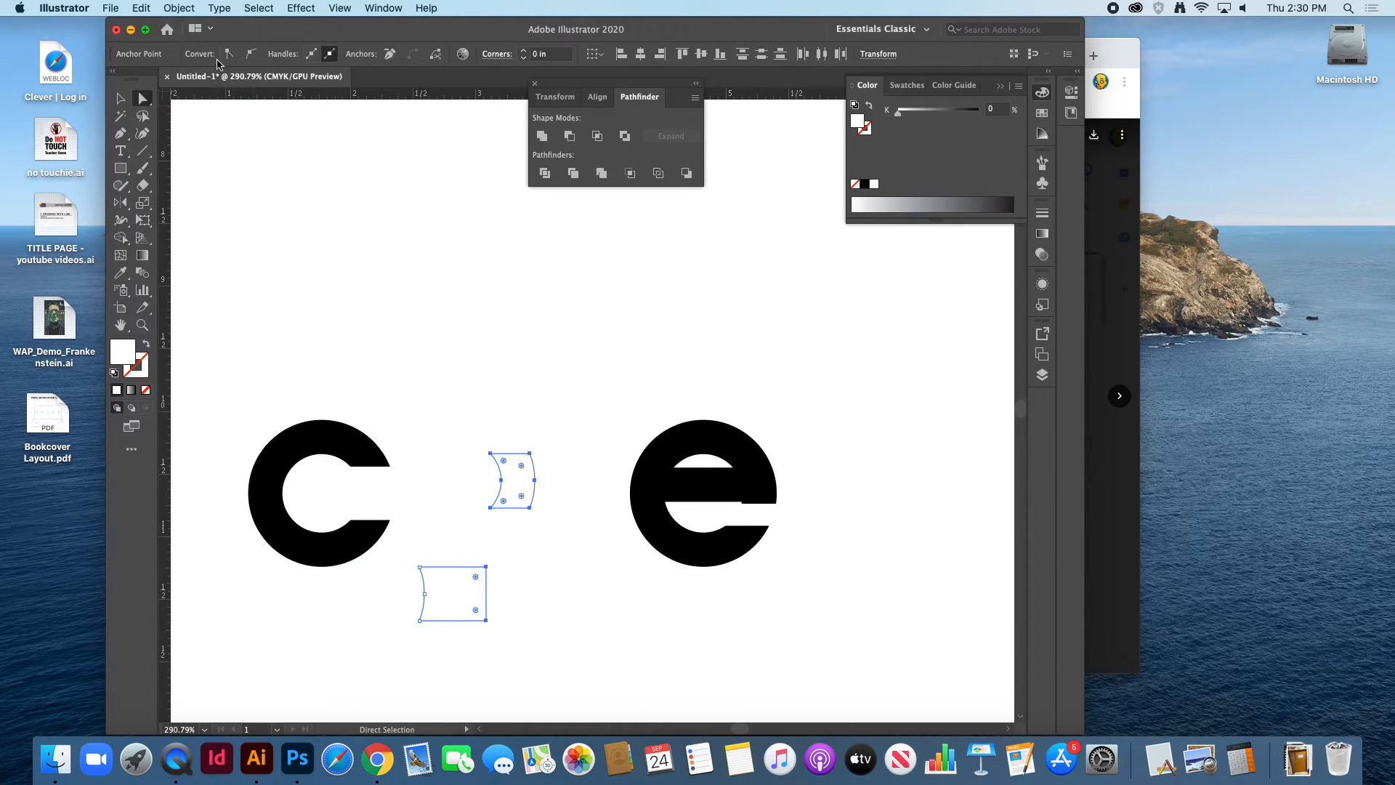
click(864, 185)
drag(342, 486, 473, 398)
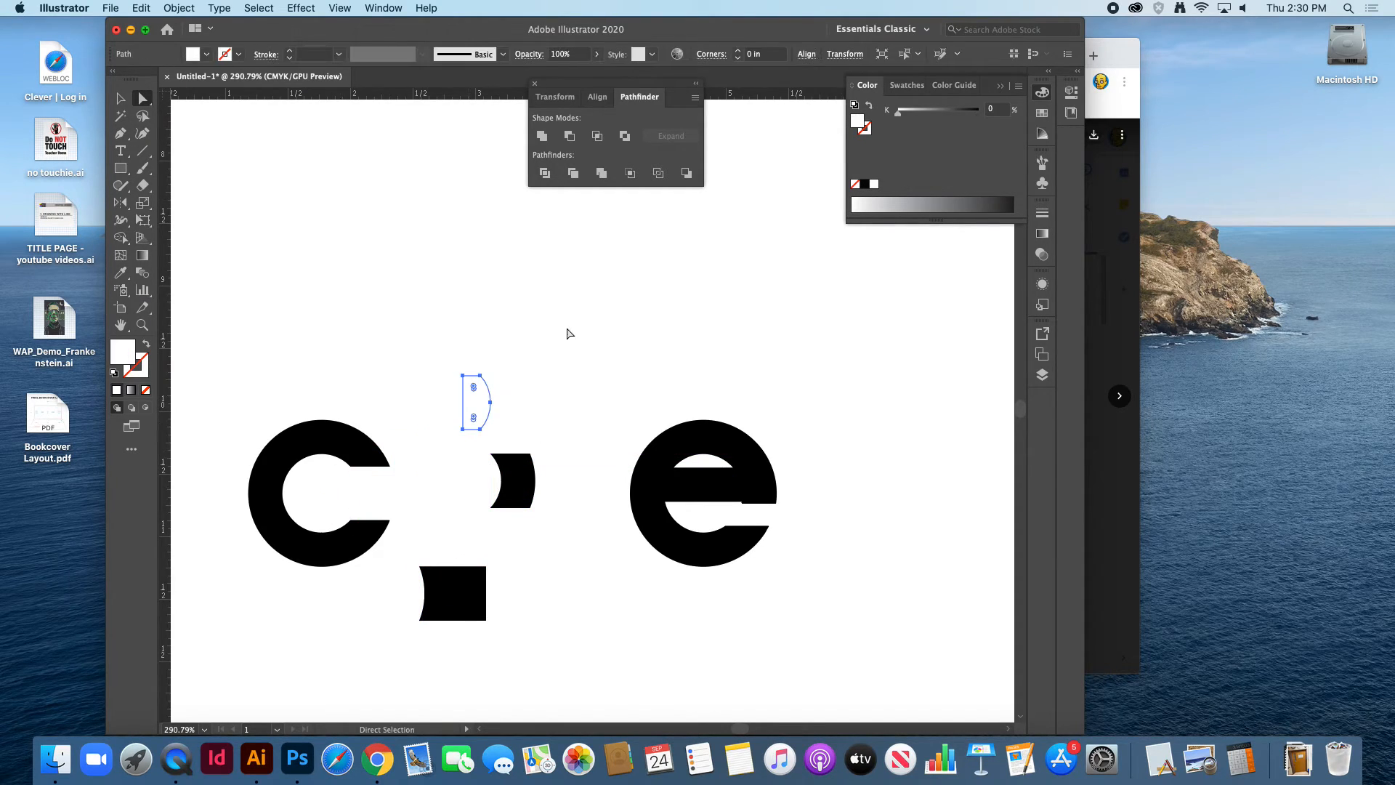
click(868, 184)
click(658, 344)
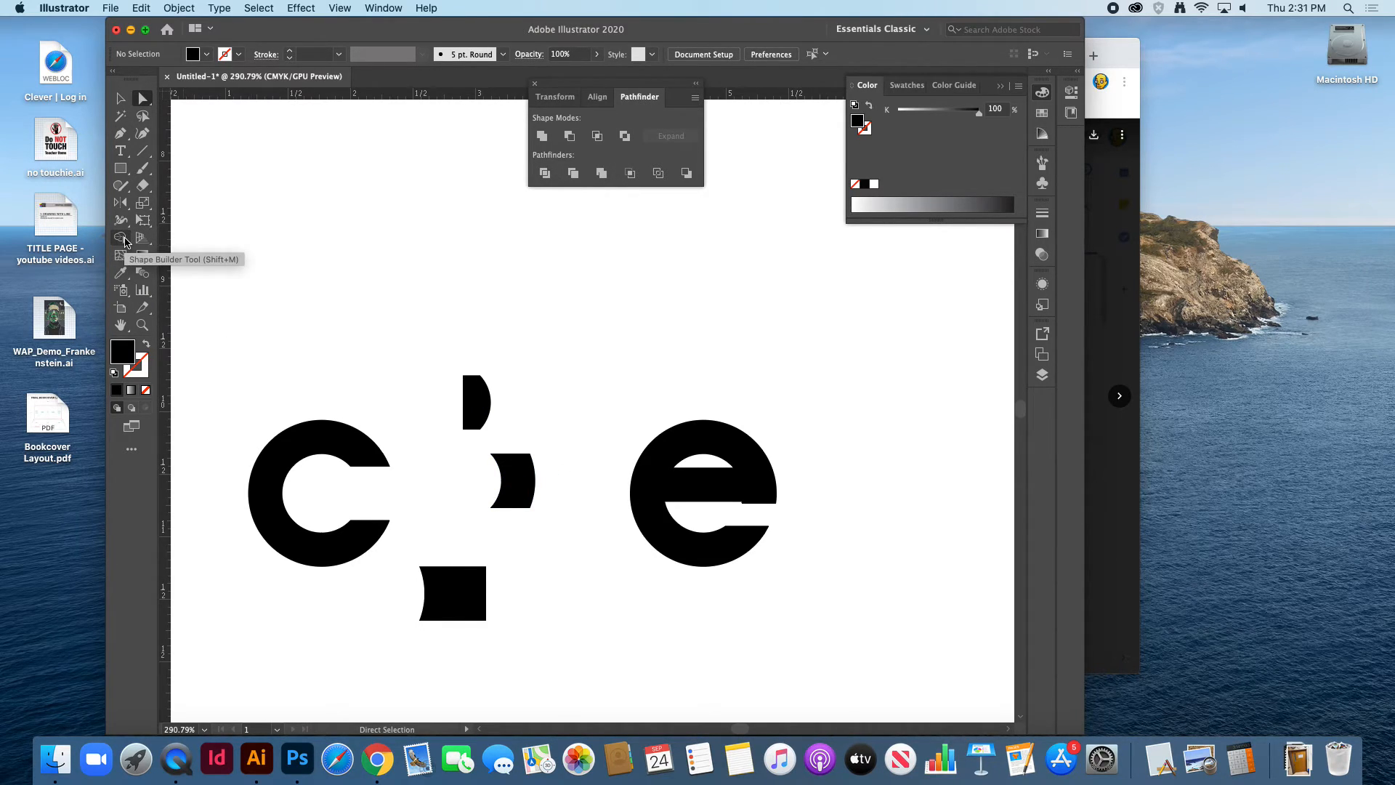
- Delete the c, the e and the loose leftover pieces between them
click(121, 100)
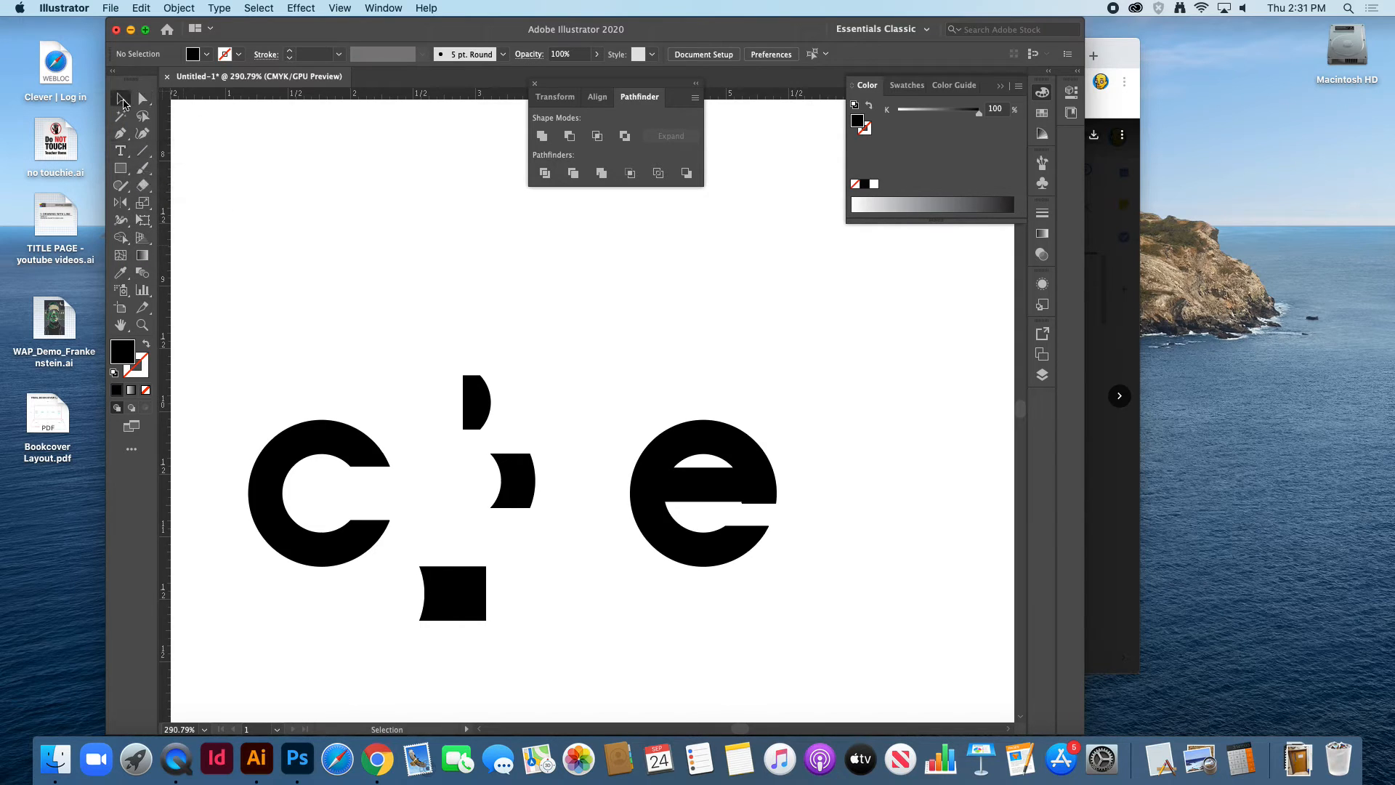
alt+super+click(609, 383)
alt+super+click(609, 383)
alt+super+click(609, 383)
alt+super+click(616, 383)
drag(617, 383, 545, 473)
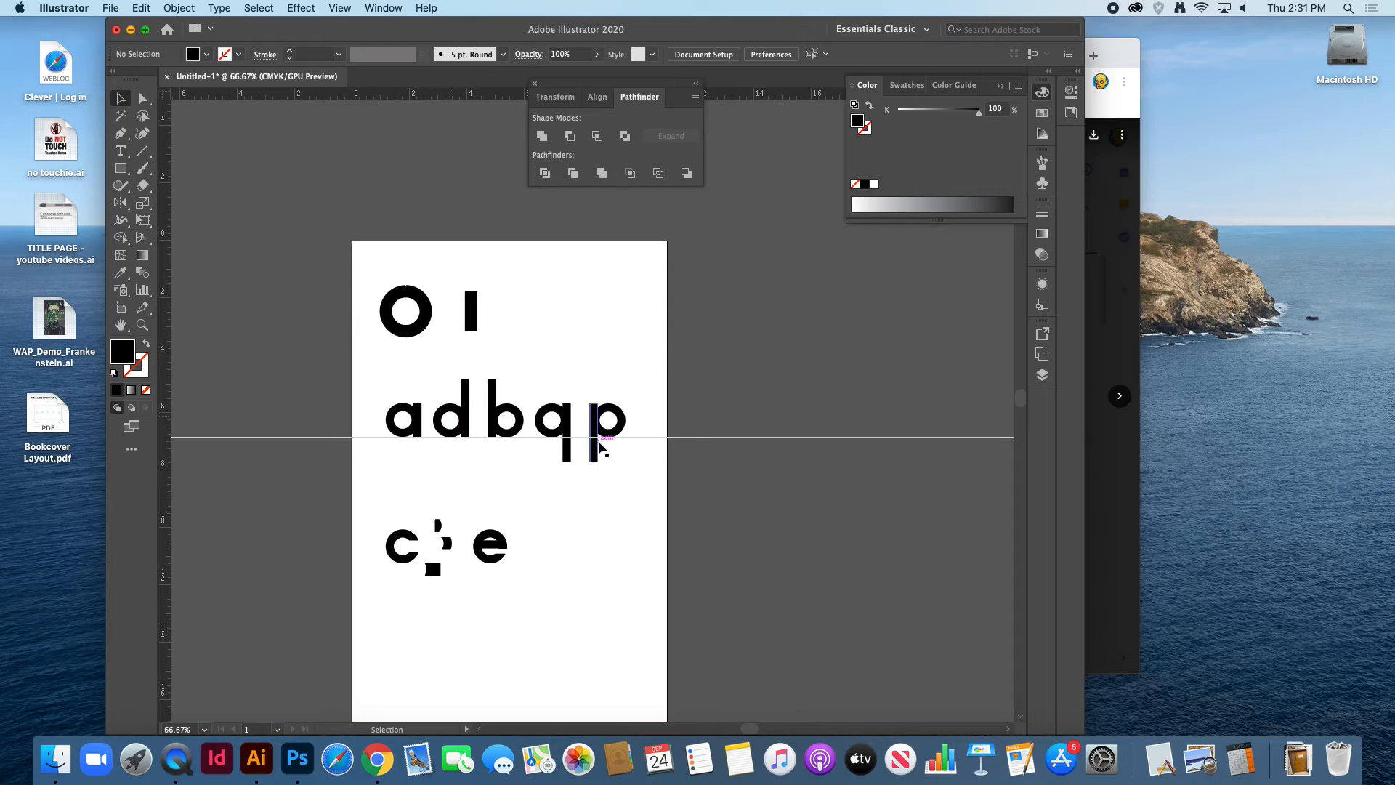
drag(384, 499, 561, 622)
key(Delete)
- Enlarge the adbqp letter row proportionally and delete the original ring and bar shapes above it
drag(656, 377, 377, 485)
drag(631, 468, 691, 484)
drag(526, 287, 353, 332)
key(Delete)
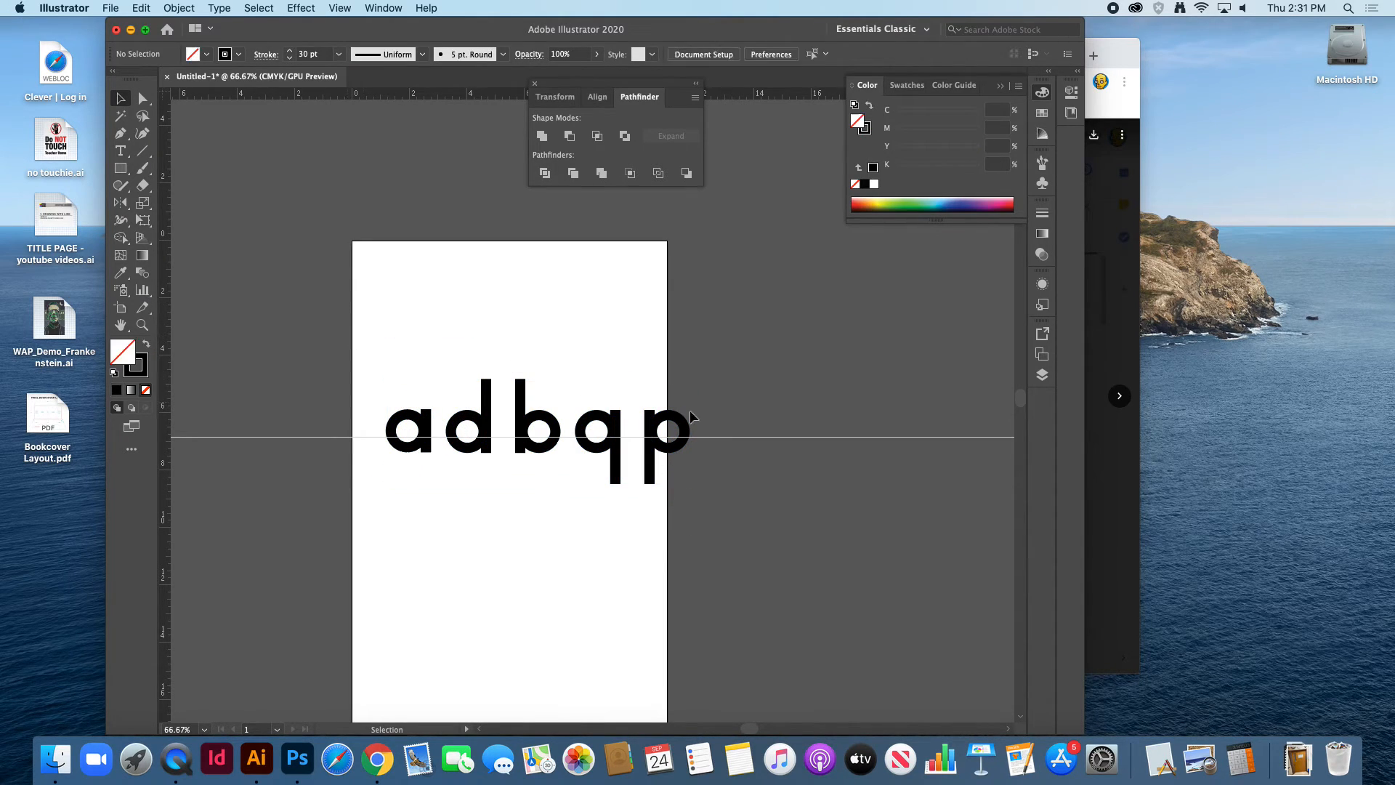
- Duplicate the adbqp row above and below the original to make three evenly spaced rows
drag(670, 386, 377, 475)
drag(675, 459, 676, 350)
click(732, 274)
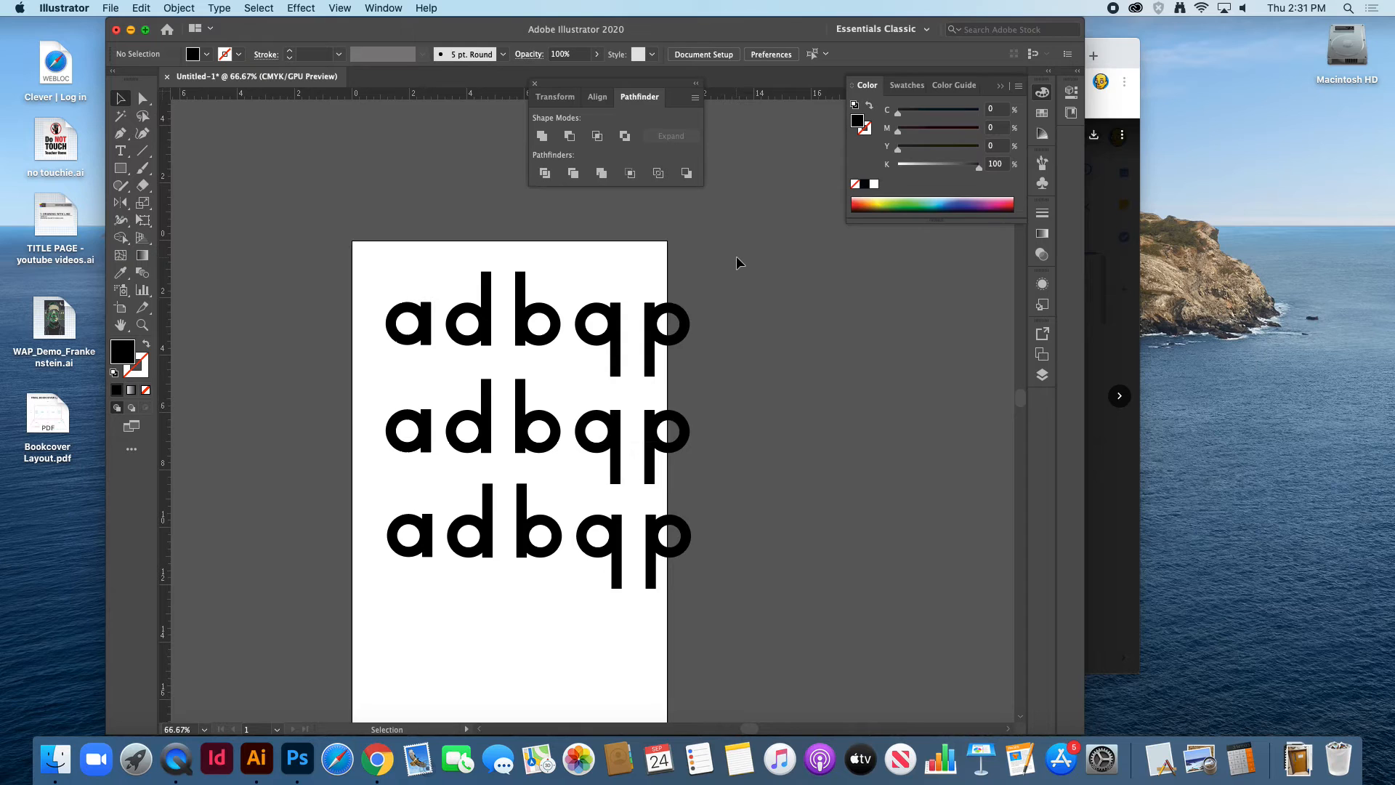
- Scale the three letter rows down together and reposition them inside the artboard's upper half
drag(736, 257, 368, 647)
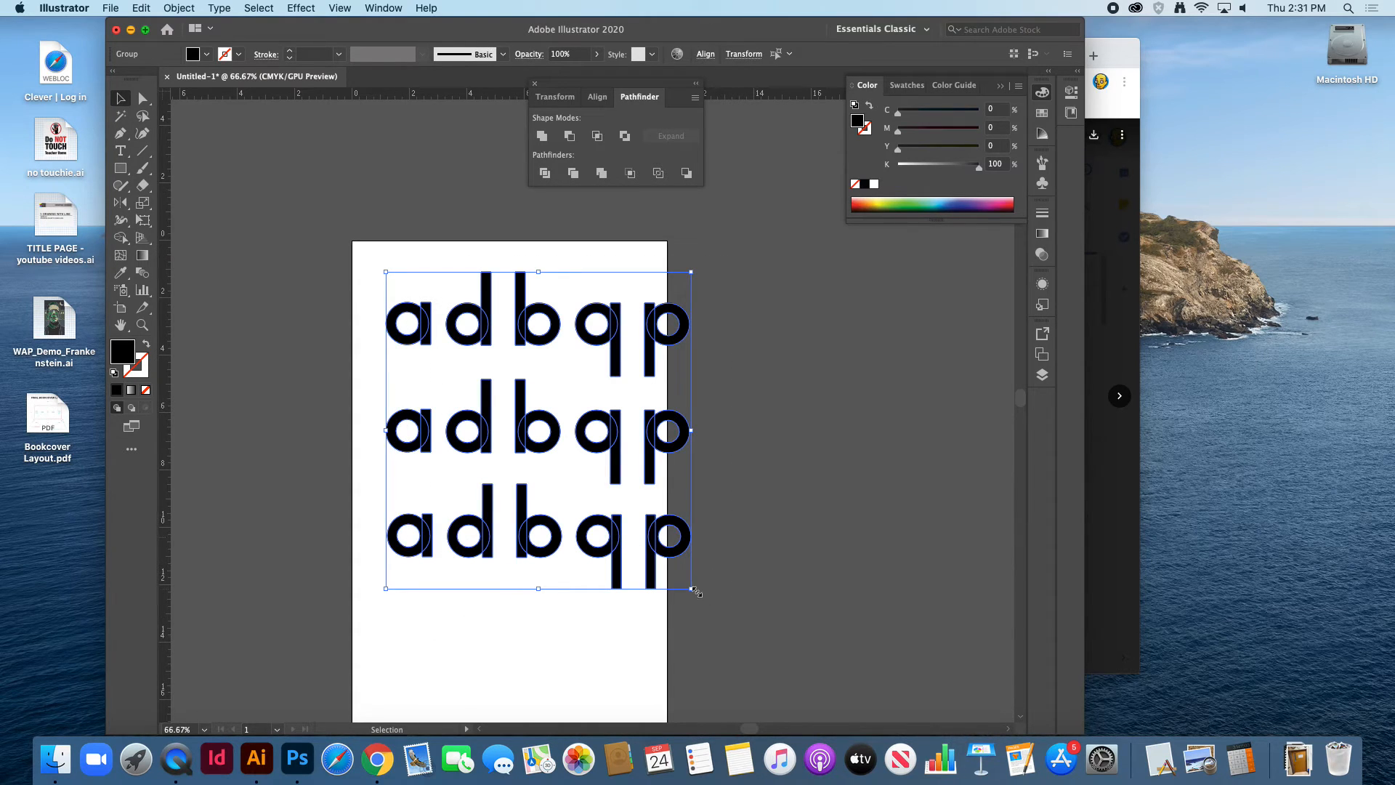
drag(694, 592, 598, 493)
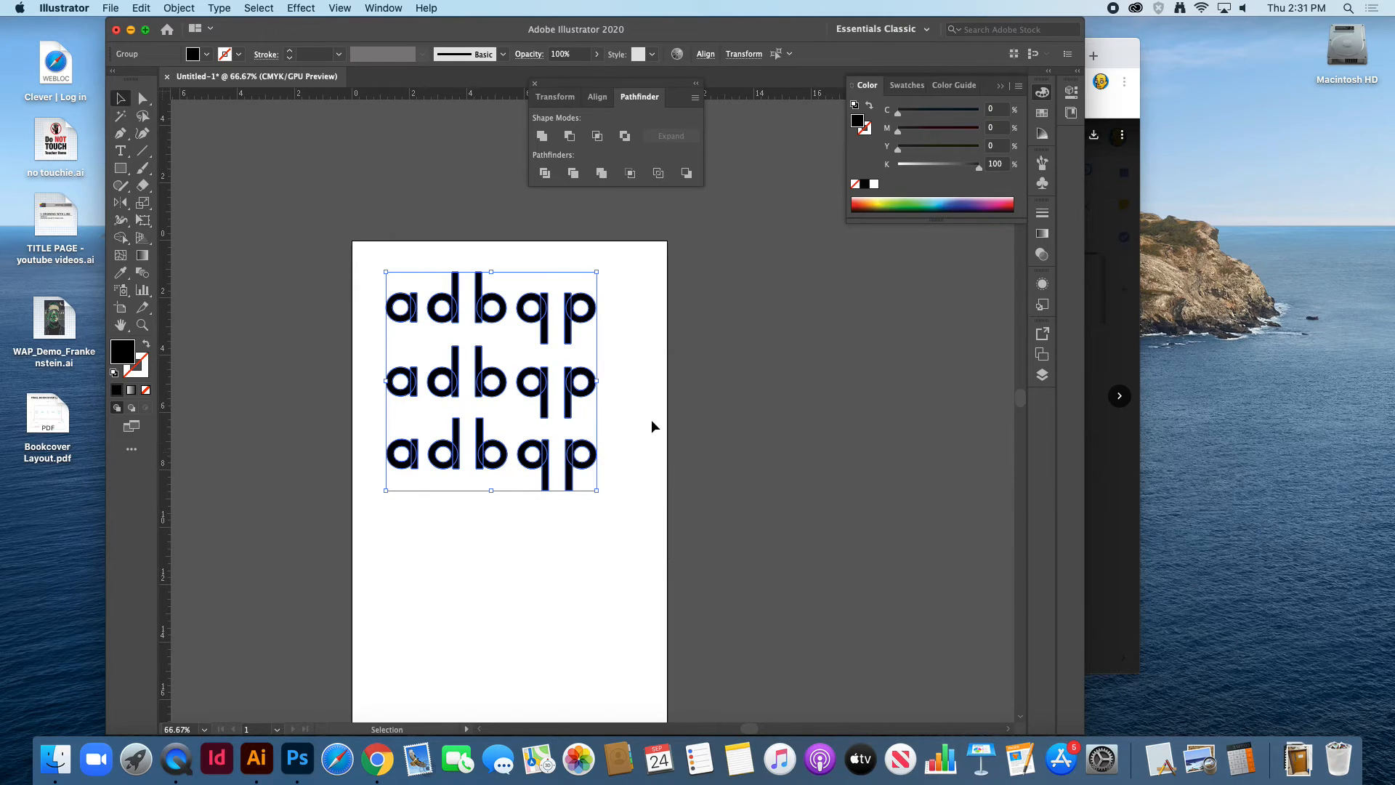
drag(572, 313, 591, 355)
click(627, 536)
drag(713, 523, 869, 527)
drag(731, 470, 616, 403)
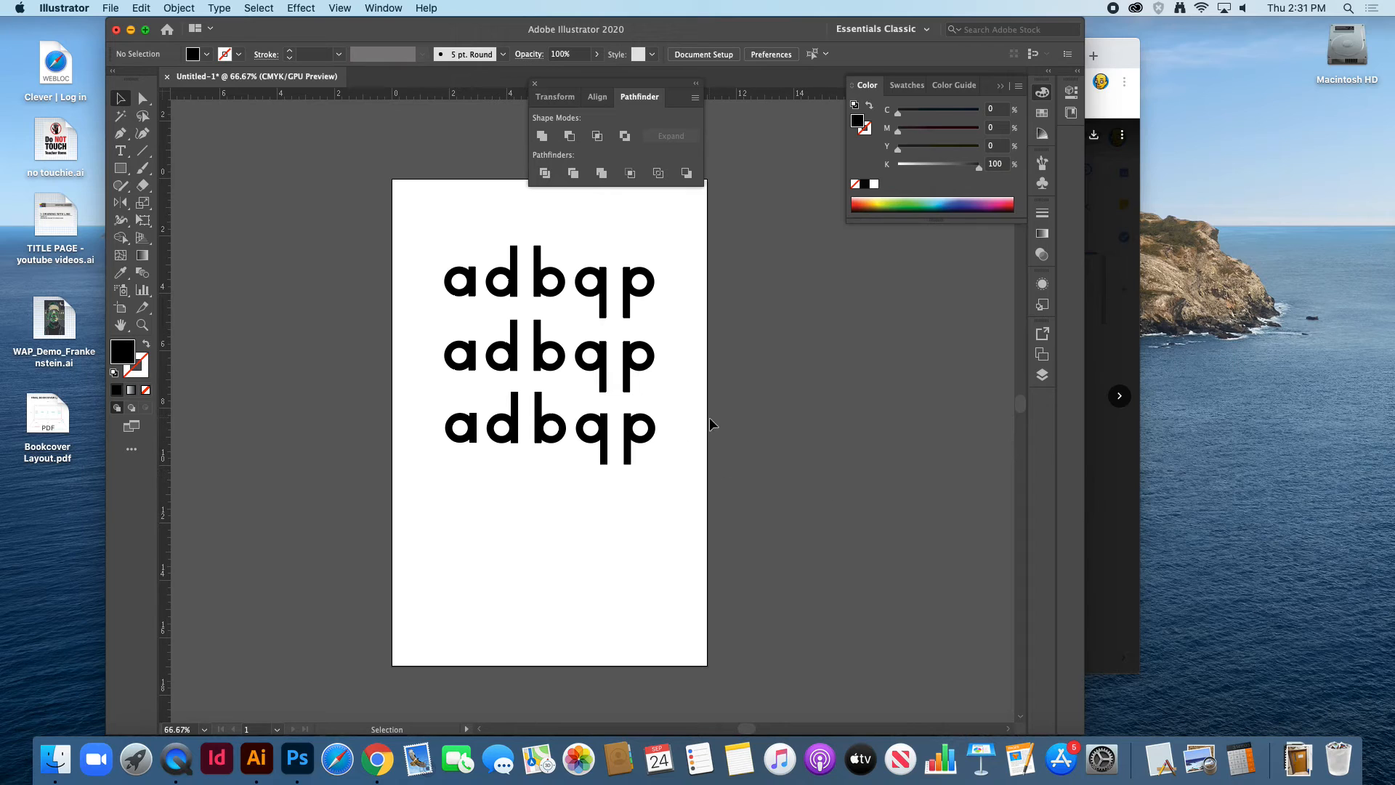
- Add Lorem ipsum placeholder text below the letter rows and scale it up to about the rows' width
drag(685, 243, 395, 500)
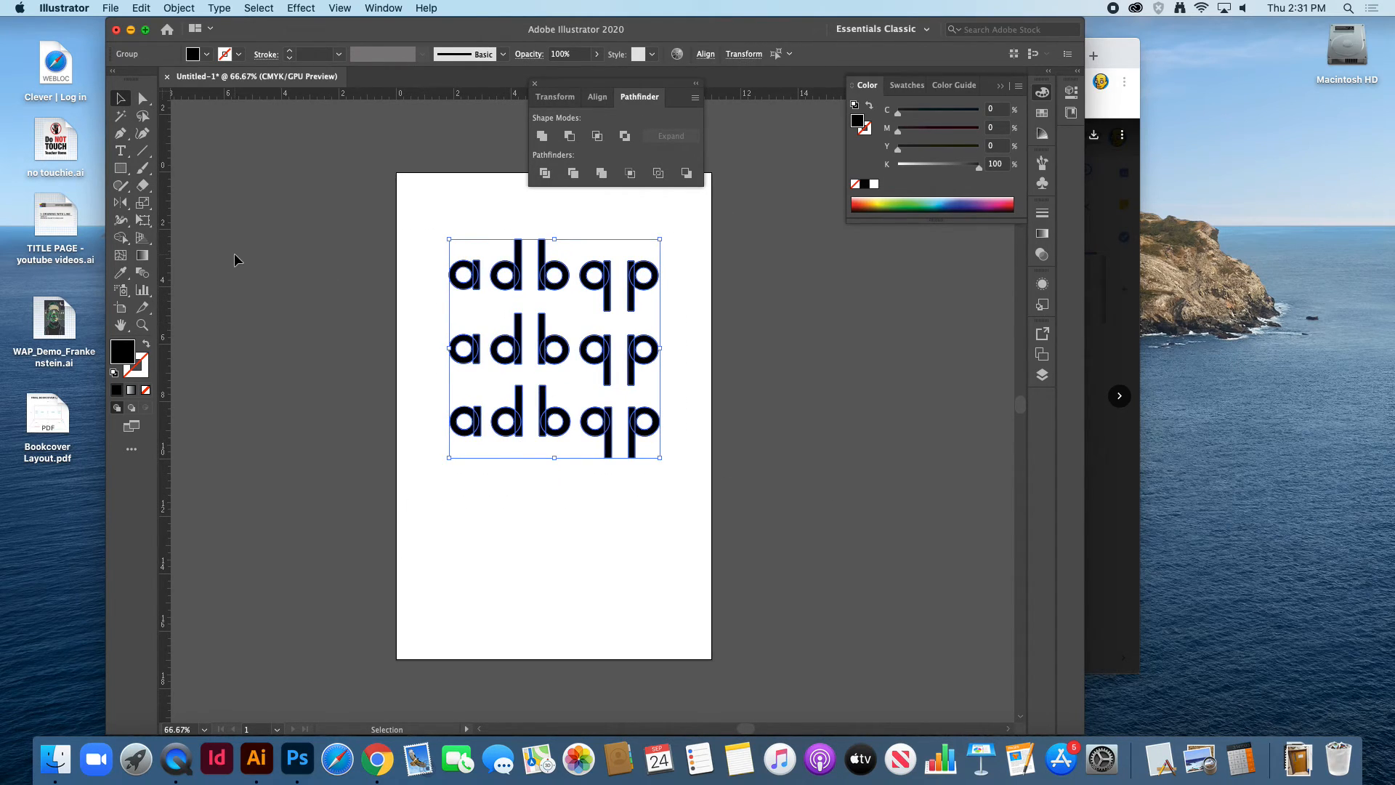
click(121, 150)
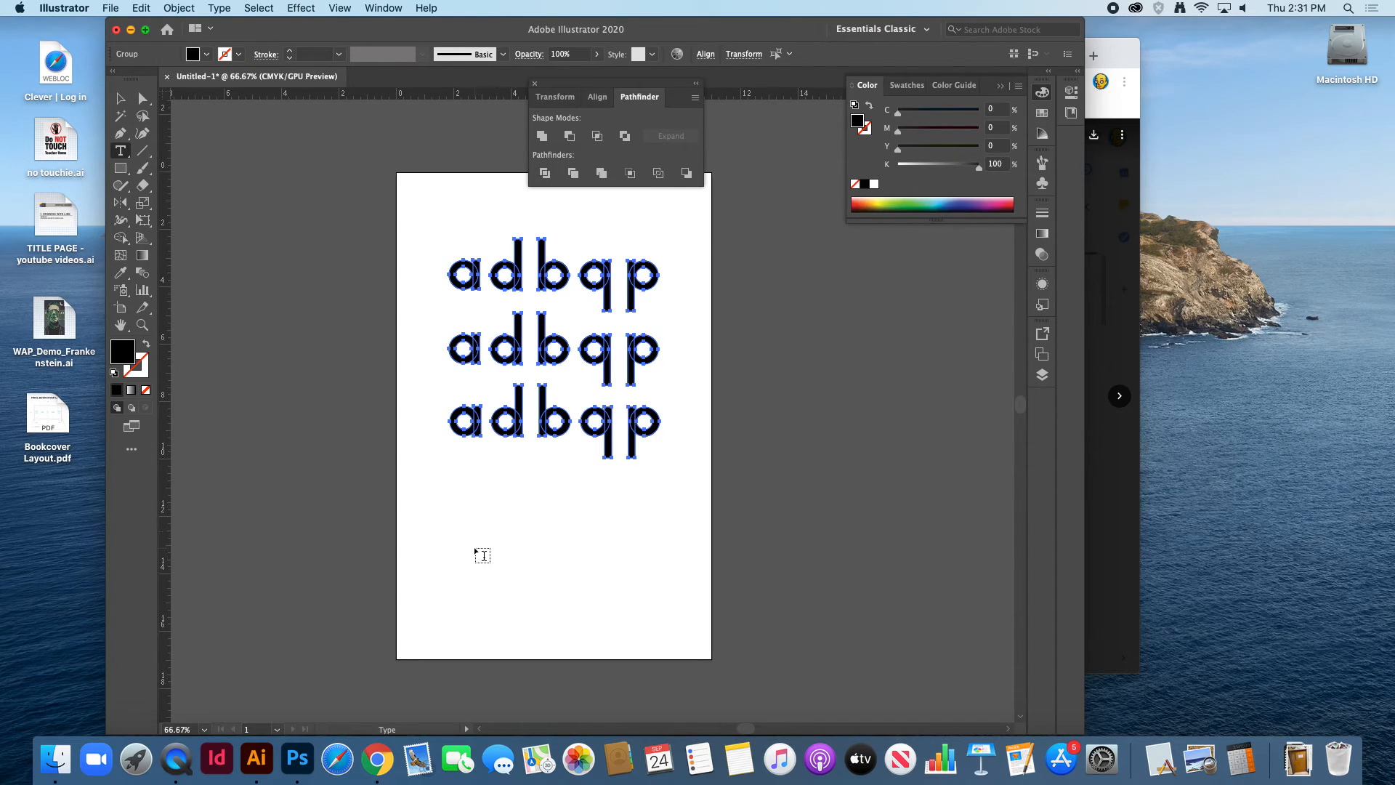
click(476, 549)
click(121, 98)
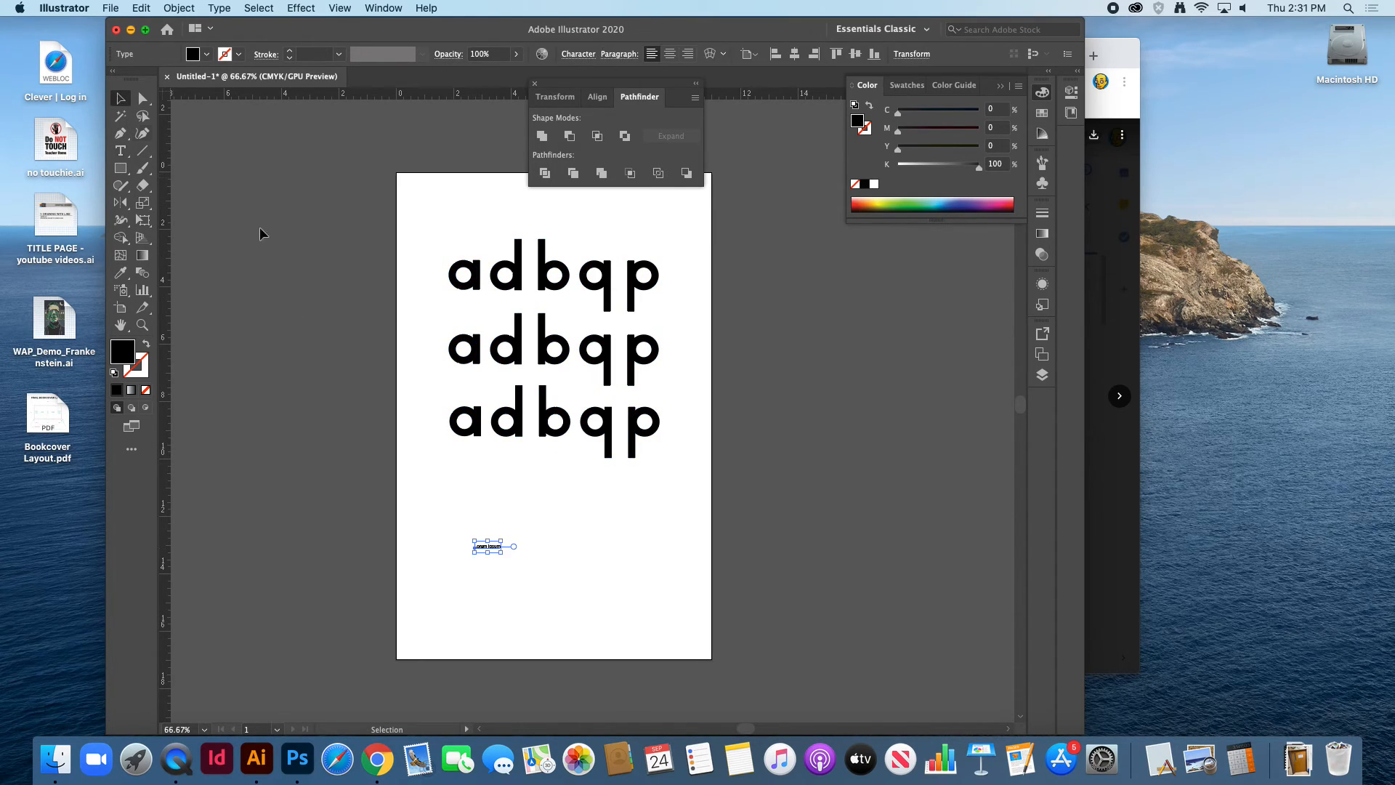
drag(502, 555, 718, 592)
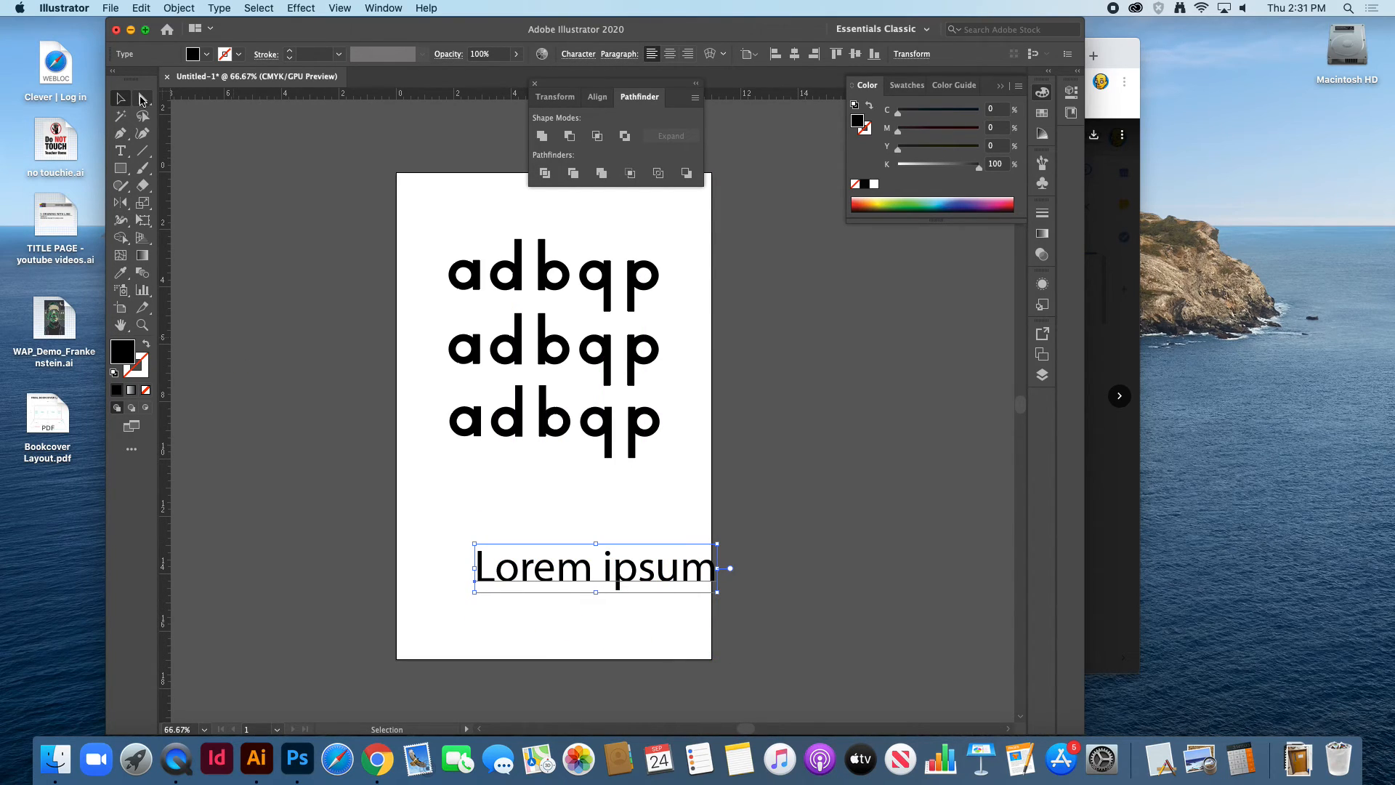
- Convert the Lorem ipsum text to outlines and delete the dot of the i in ipsum
click(142, 100)
click(637, 538)
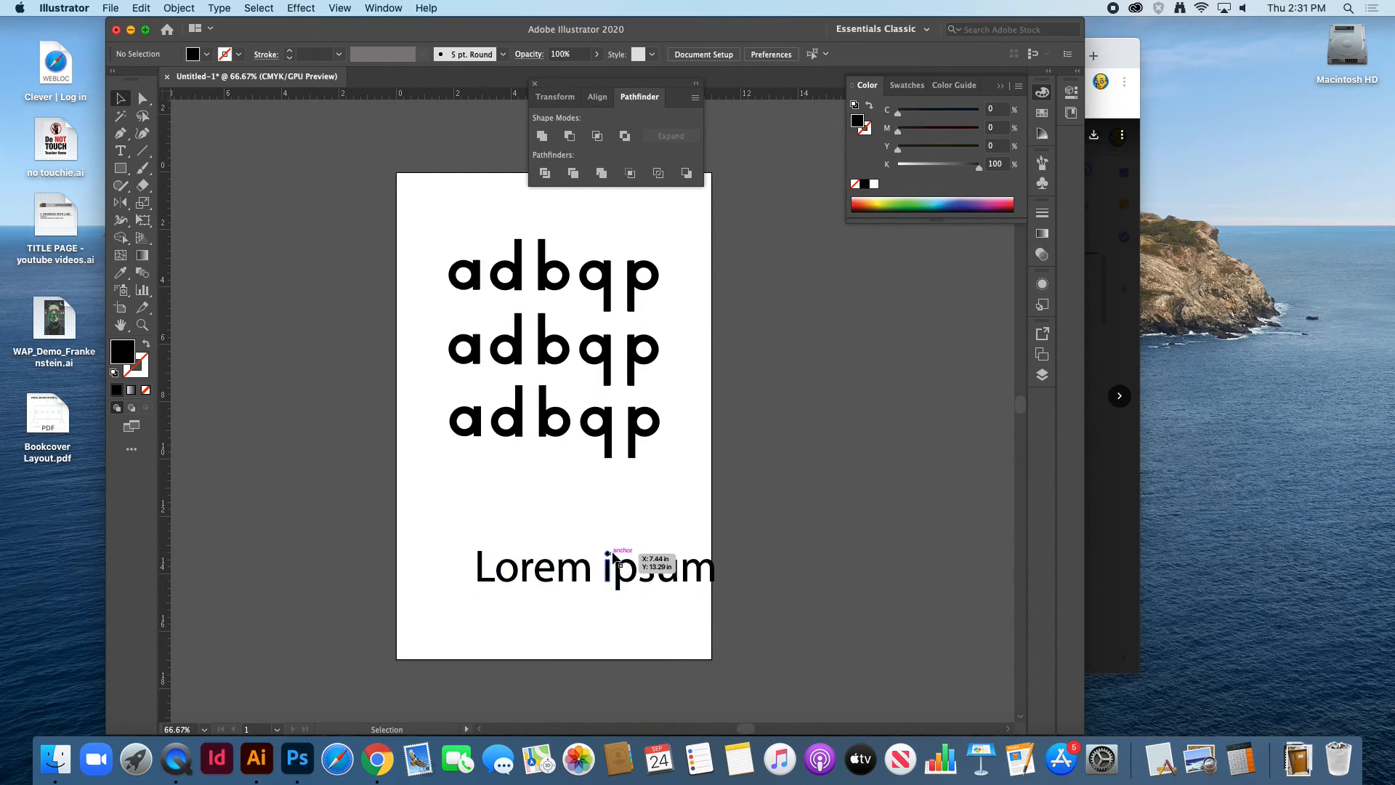
click(612, 555)
key(a)
key(shift+super+o)
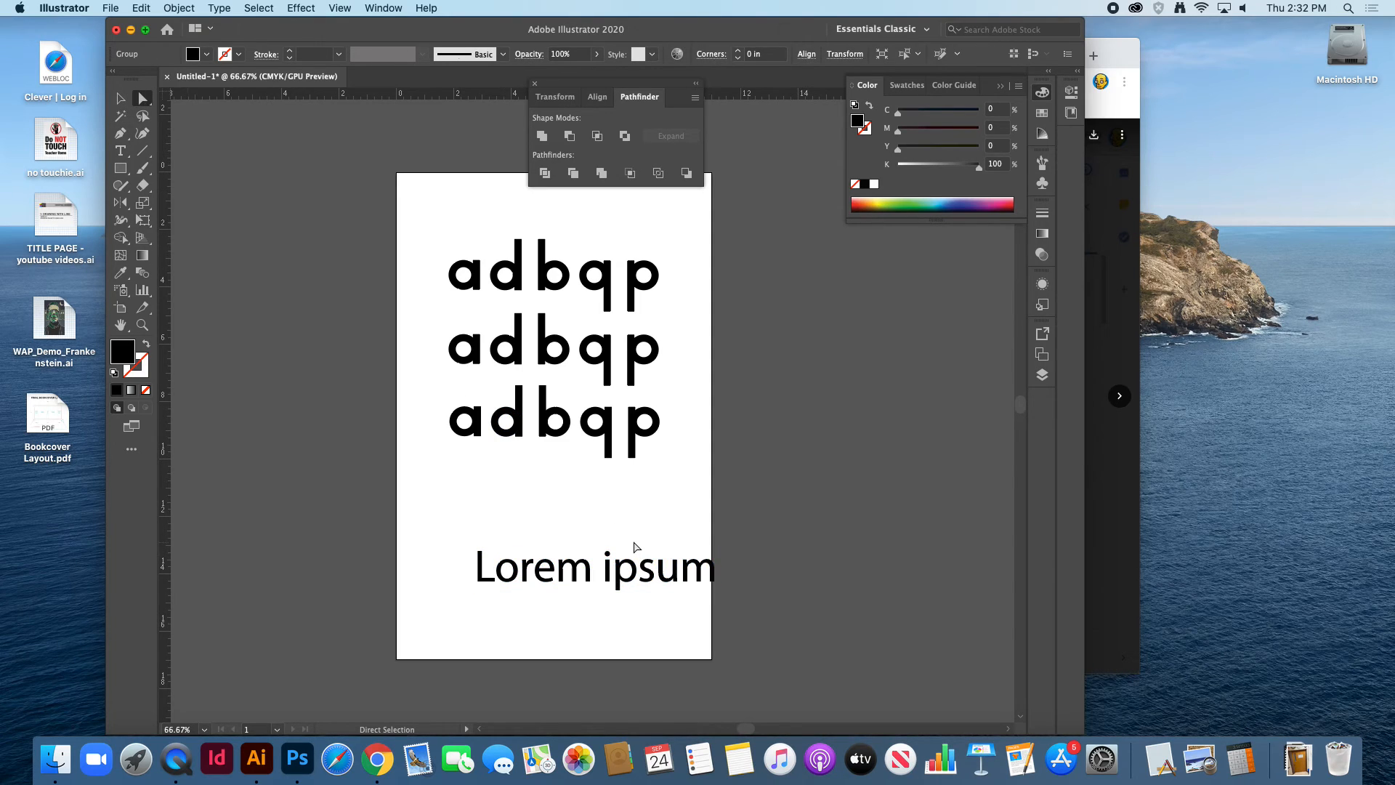
click(636, 548)
click(610, 555)
key(Delete)
key(Delete)
- Move the outlined Lorem ipsum text so it fits within the artboard below the letter rows
key(equal)
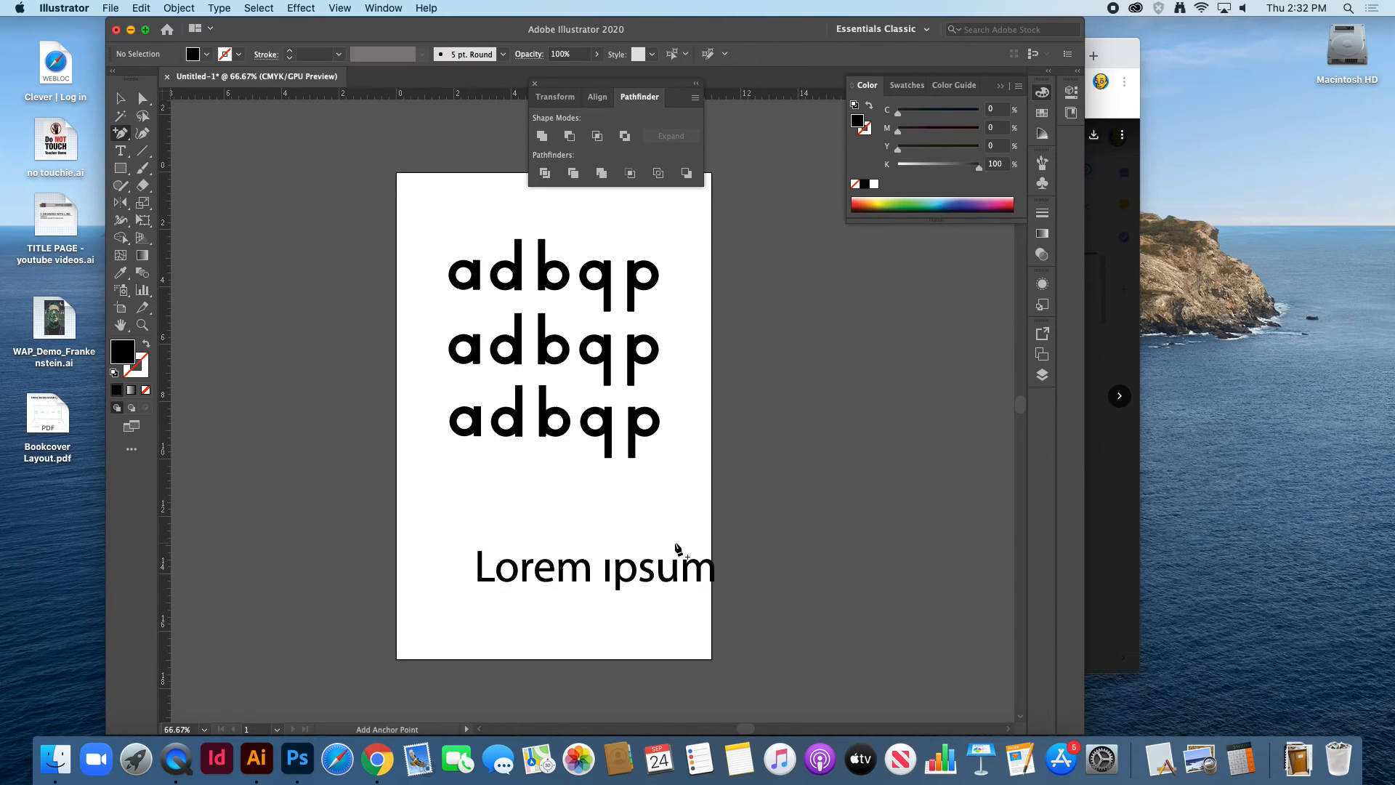
key(z)
click(626, 587)
scroll(559, 429, up, 3)
key(equal)
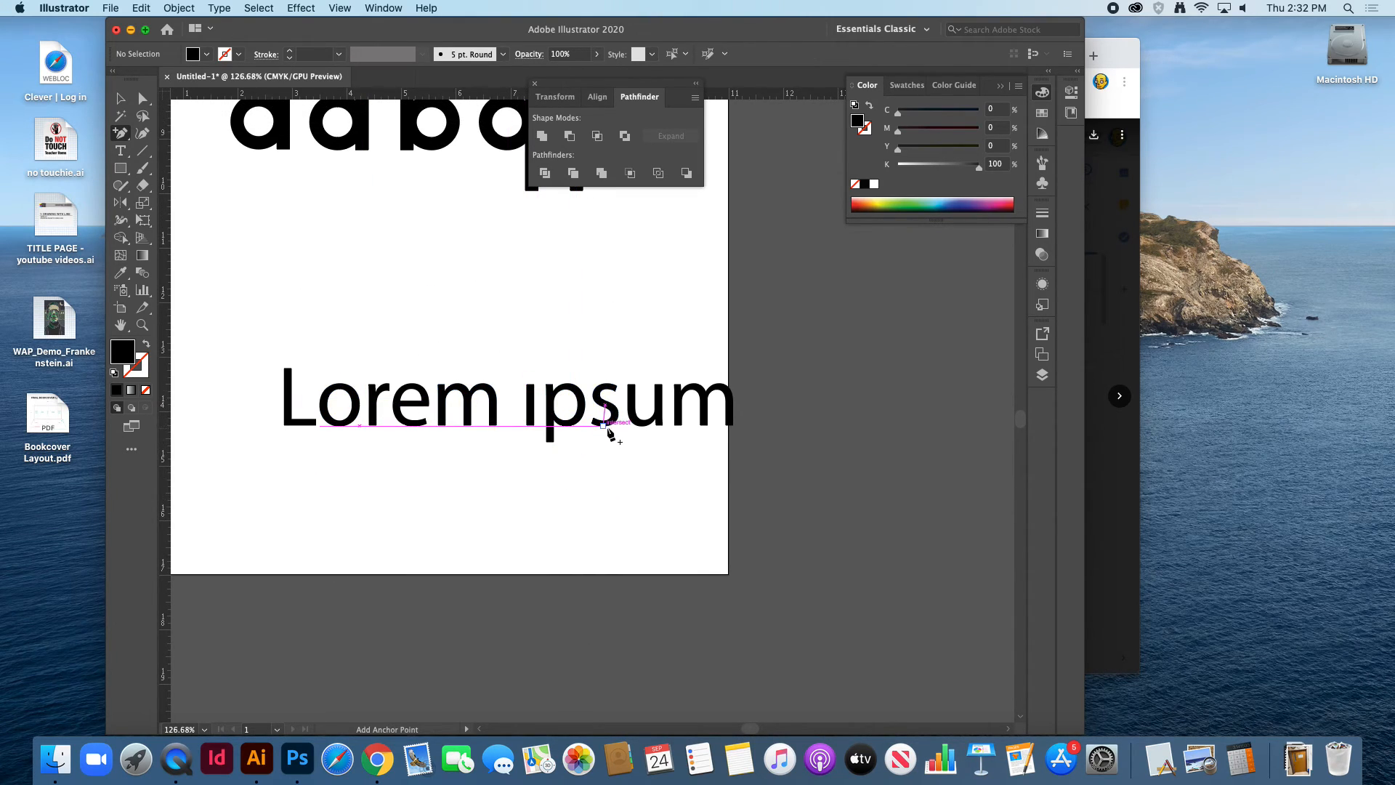
drag(530, 439, 765, 567)
click(120, 100)
drag(813, 559, 756, 533)
drag(735, 361, 719, 573)
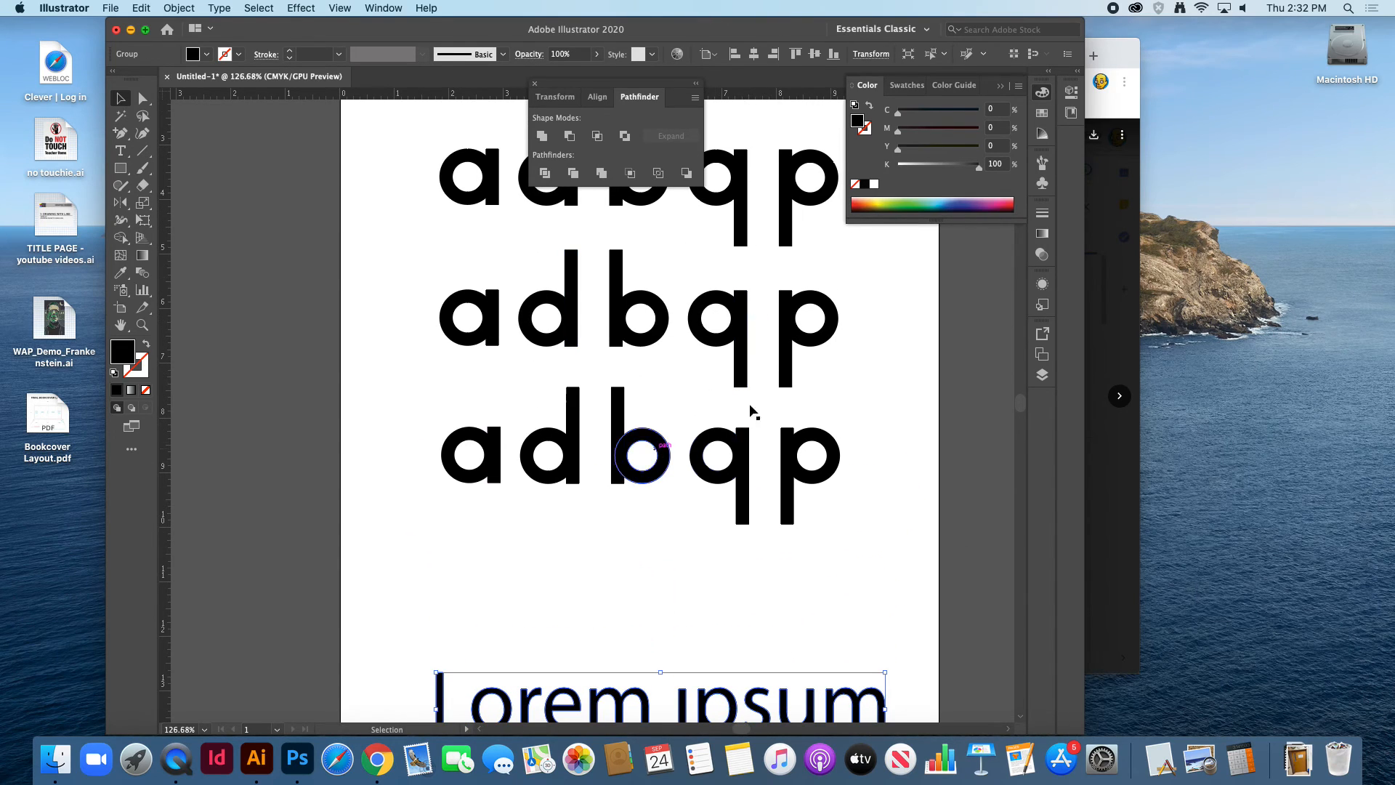
- Reposition the floating Pathfinder panel group off the artboard, directly beneath the Color panel
alt+super+click(717, 584)
alt+super+click(717, 584)
drag(614, 498, 710, 676)
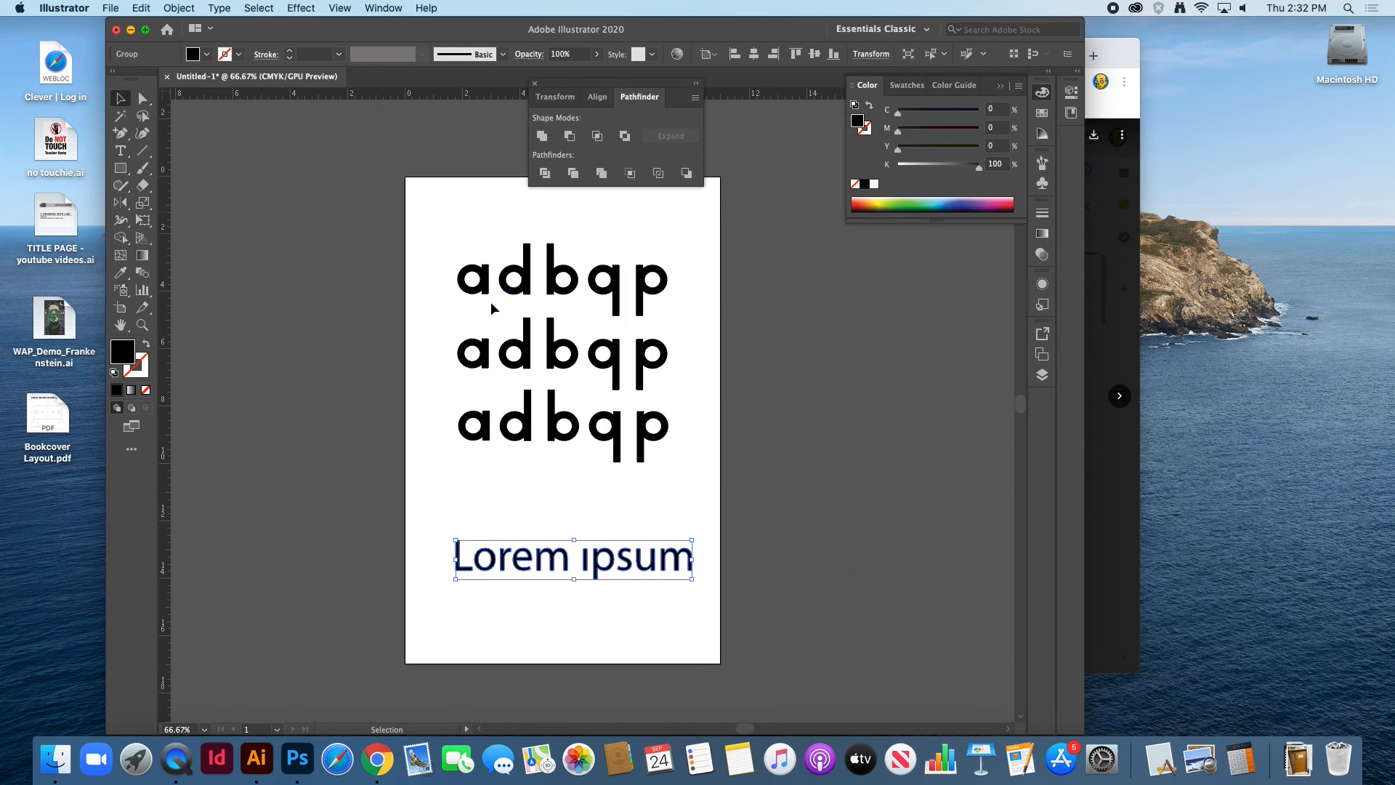
drag(589, 87, 904, 234)
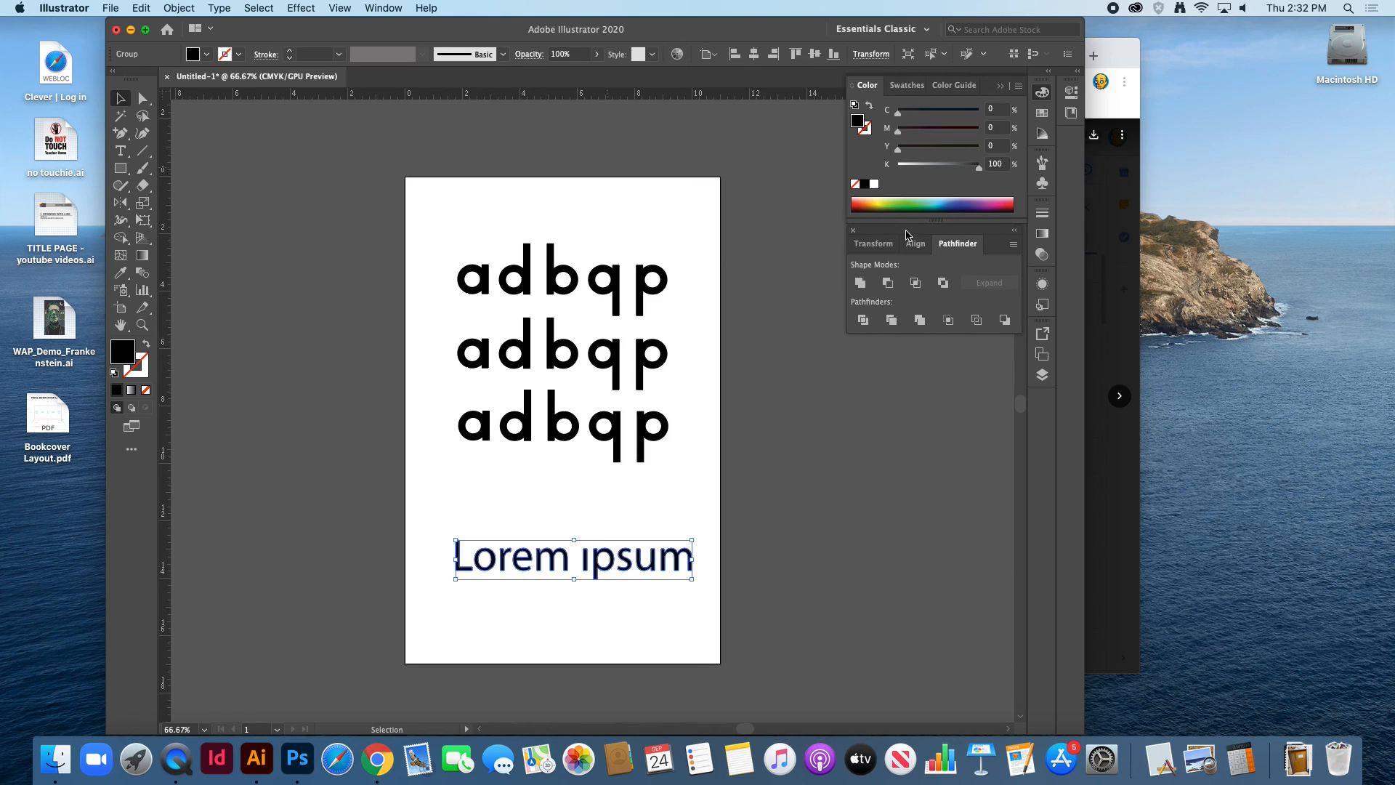